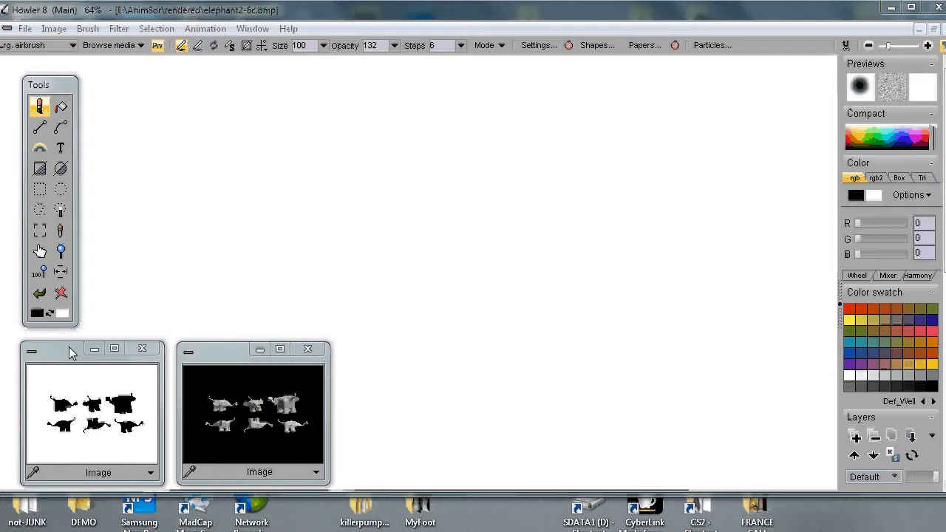
# - Load the stored elephant render into the main buffer and the stored black silhouettes into the swap buffer
pyautogui.click(118, 418)
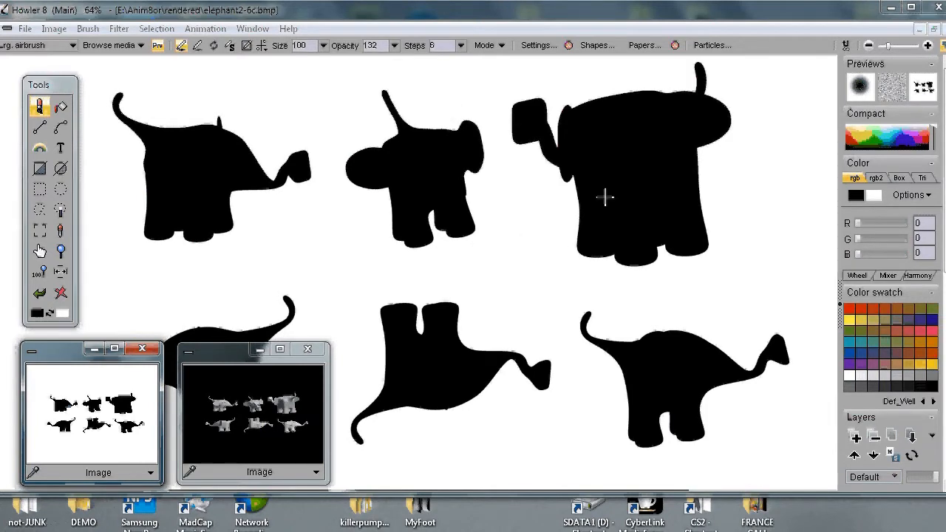
pyautogui.click(246, 401)
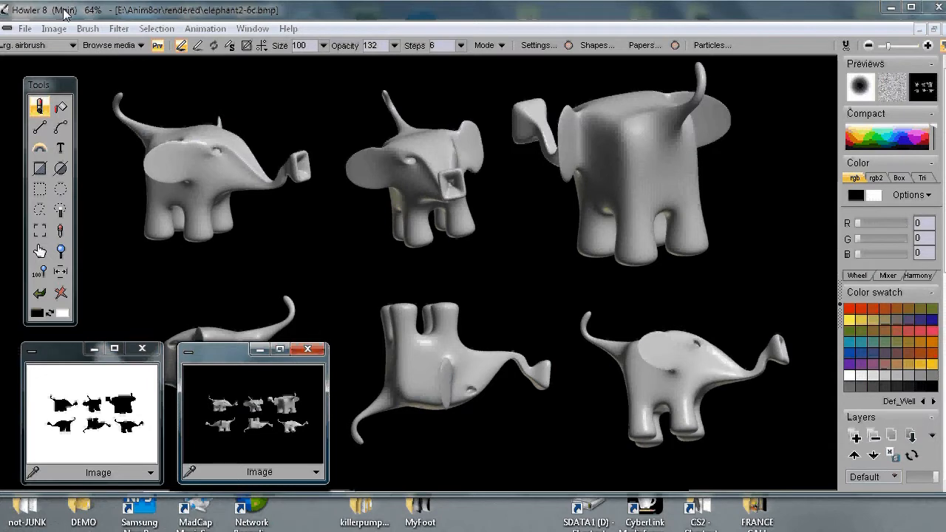
pyautogui.click(54, 28)
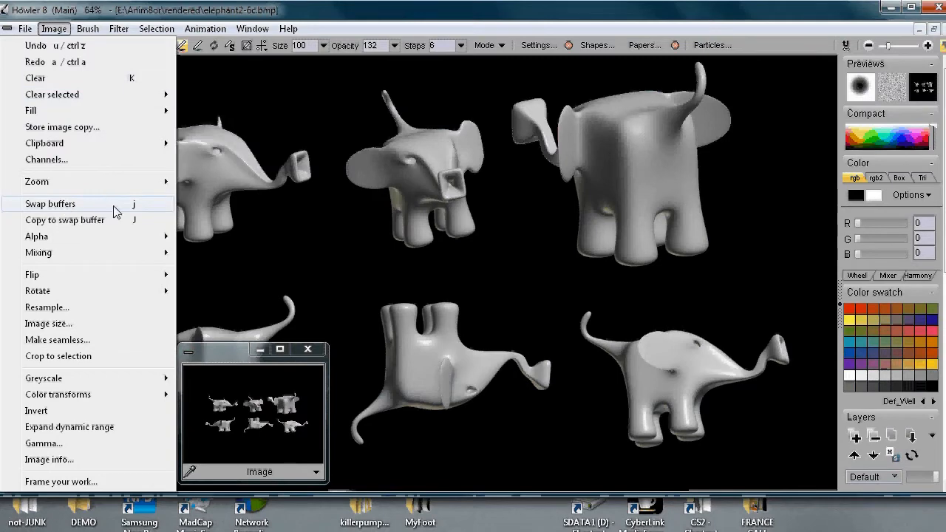
pyautogui.click(242, 7)
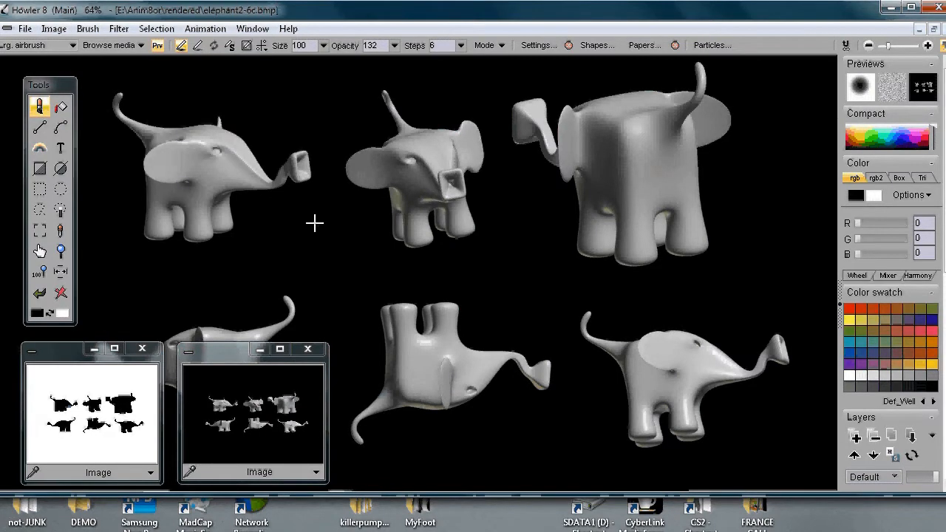
pyautogui.press('j')
pyautogui.click(81, 421)
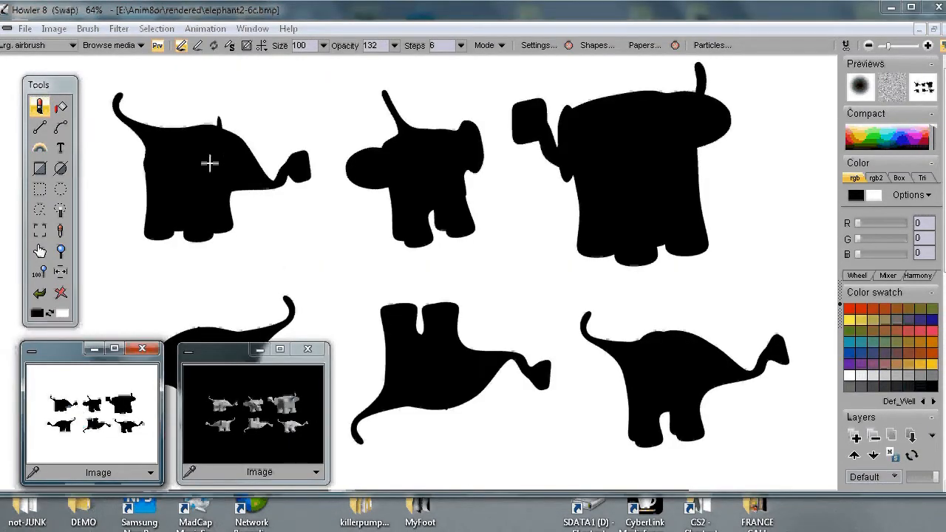
# - Invert the silhouette image in the swap buffer and return to the main buffer
pyautogui.click(54, 29)
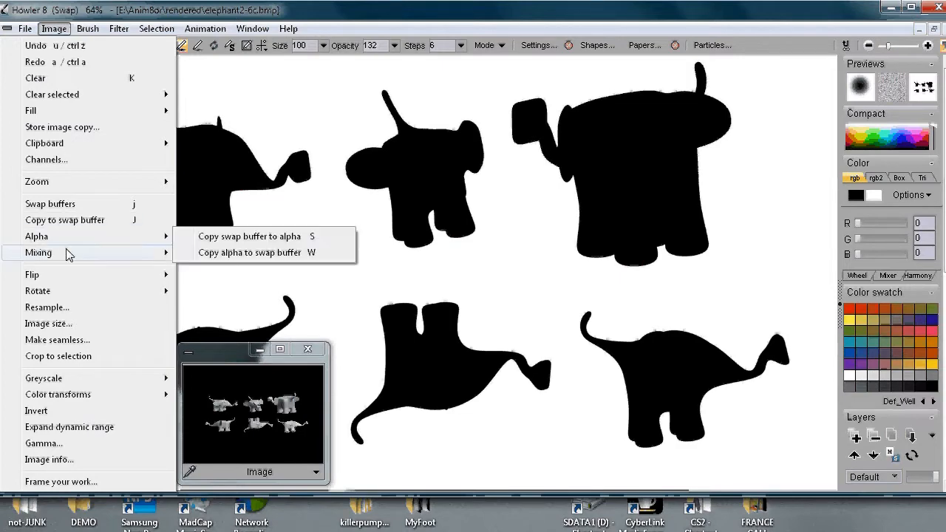
pyautogui.click(37, 411)
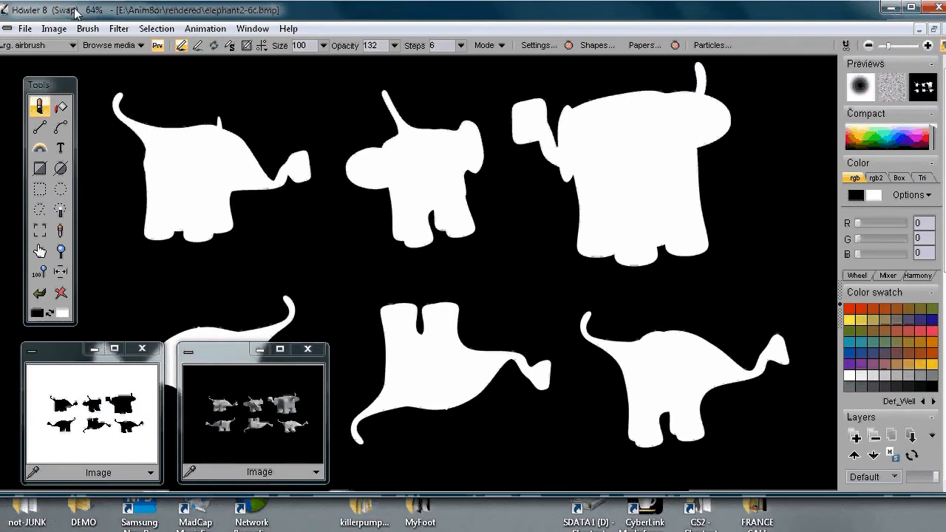
pyautogui.press('j')
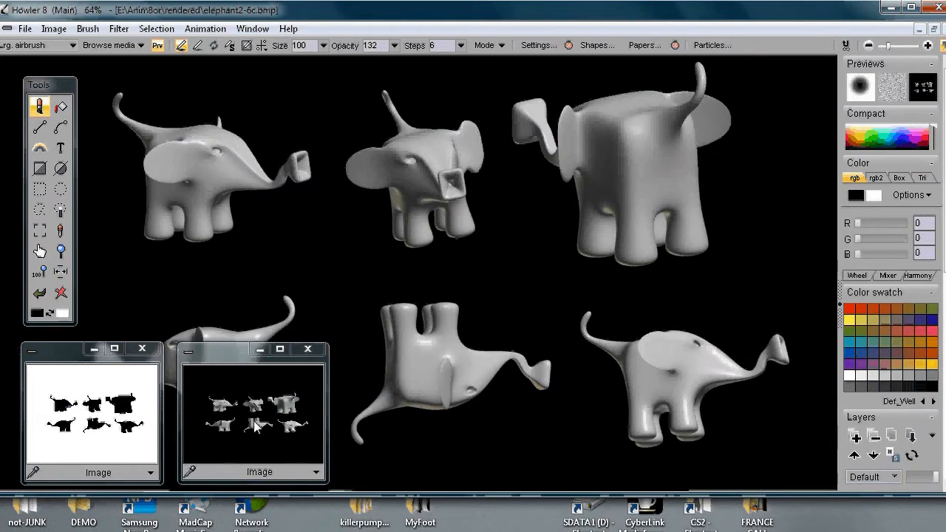
# - Copy the swap buffer to the alpha channel so the elephants in the main image are selected
pyautogui.click(54, 28)
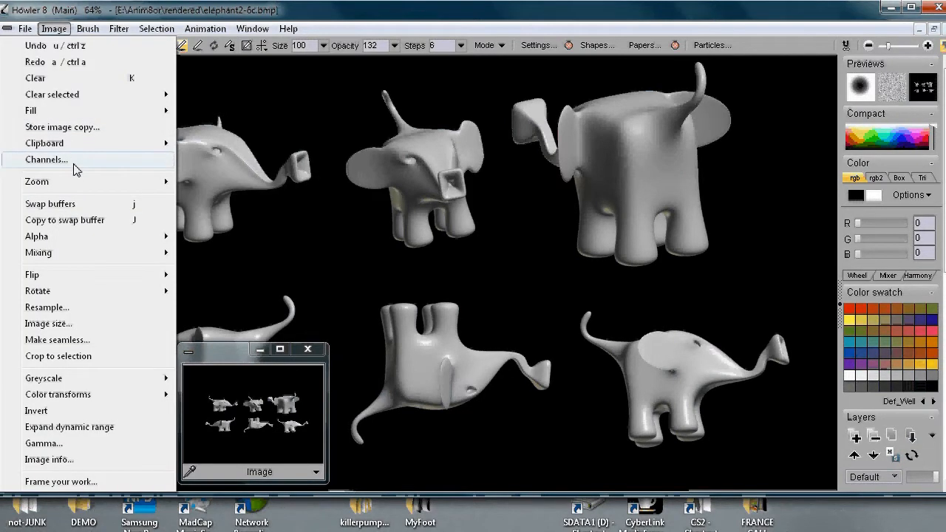
pyautogui.moveTo(67, 236)
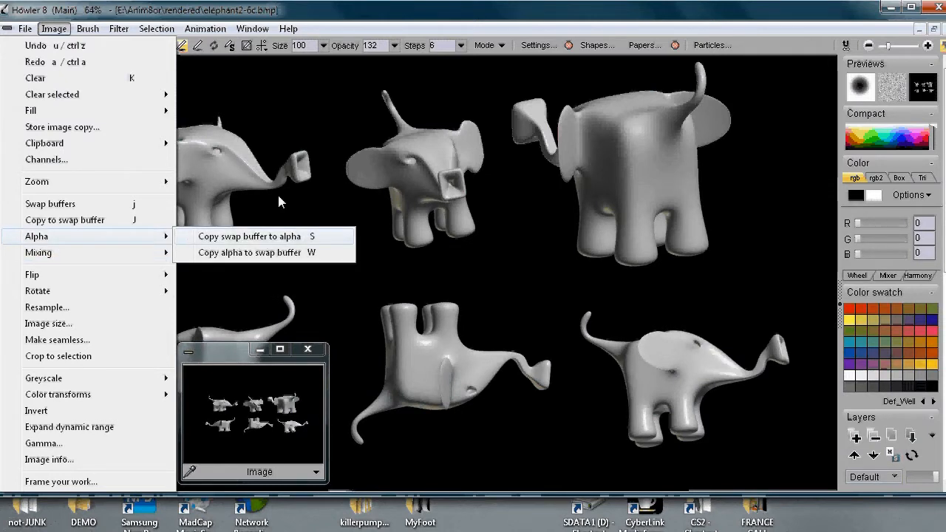
pyautogui.click(280, 4)
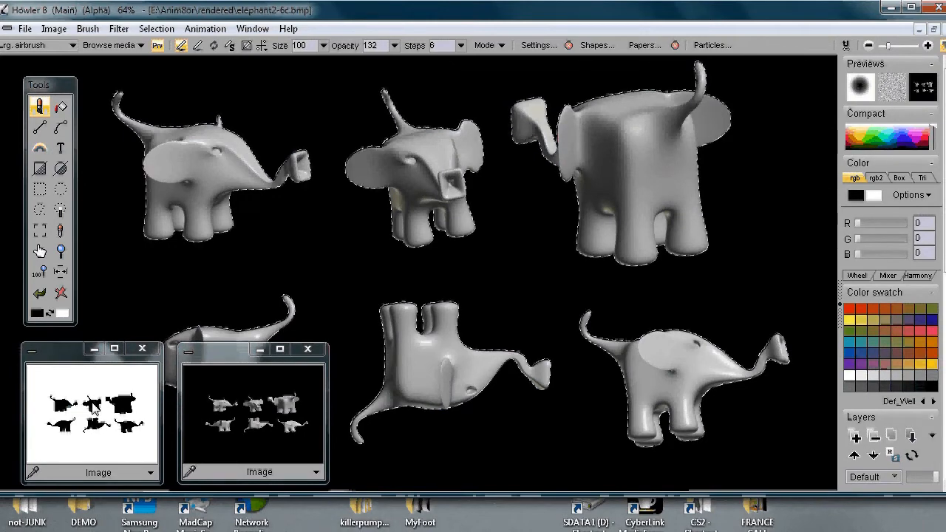
# - Store the current alpha in an alpha buffer window and enlarge that window
pyautogui.click(156, 29)
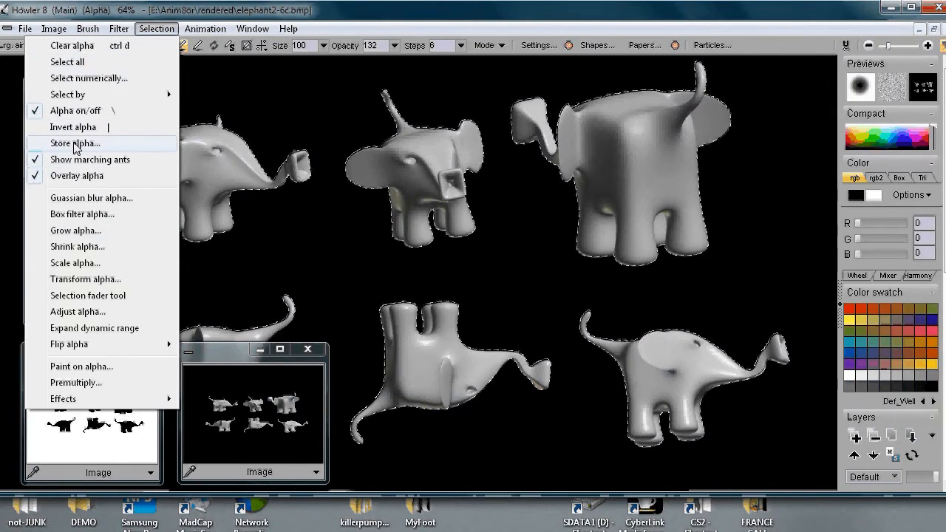
pyautogui.click(74, 144)
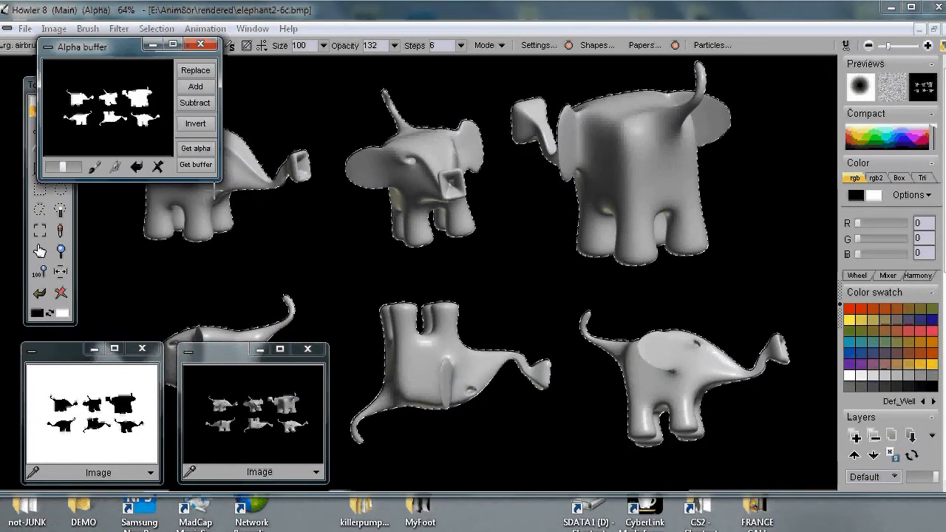
pyautogui.moveTo(219, 180); pyautogui.dragTo(478, 386)
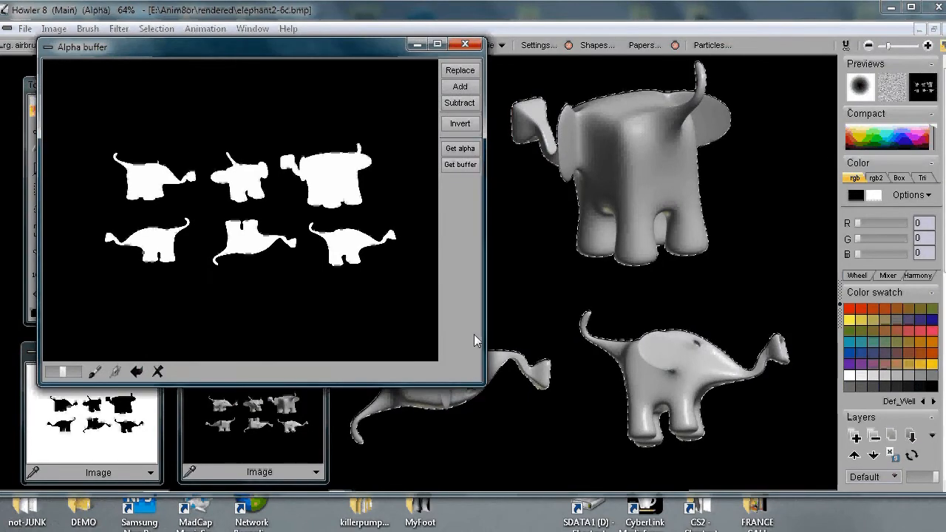
# - Invert the stored alpha and invert it back, replace the current alpha with it, and close the alpha buffer window
pyautogui.click(460, 124)
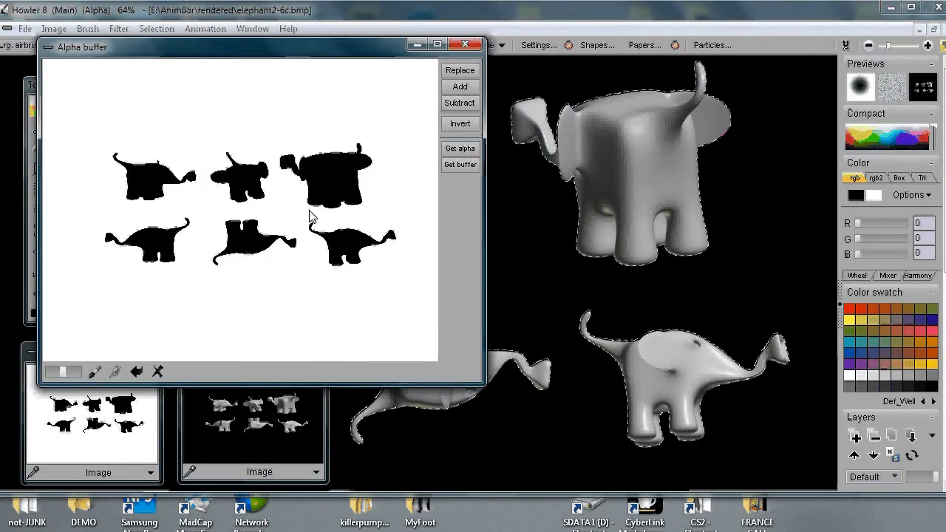
pyautogui.click(460, 123)
pyautogui.click(460, 71)
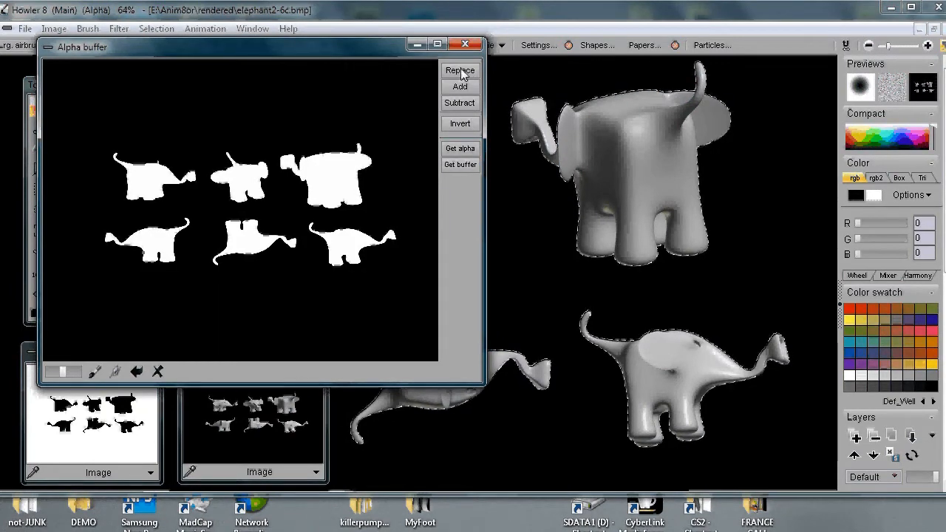
pyautogui.click(465, 44)
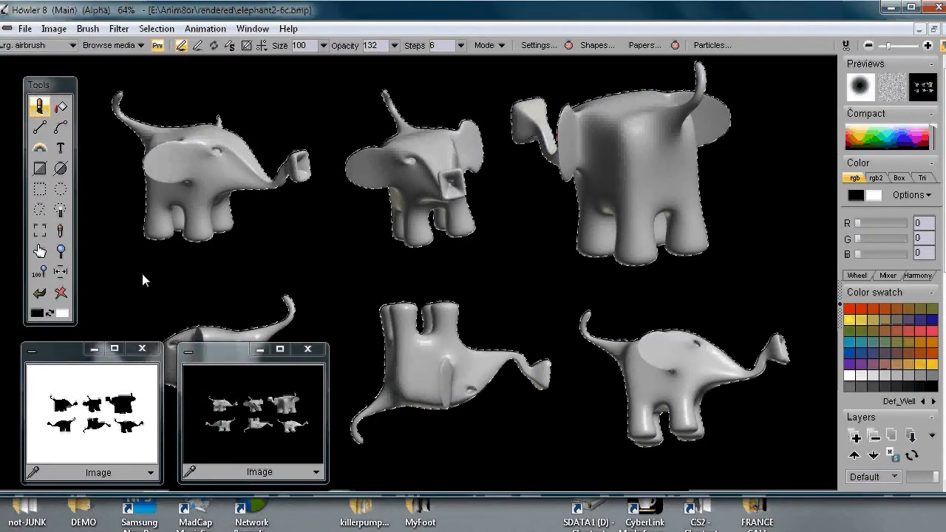
# - Turn the alpha overlay off and on again for the elephant selection
pyautogui.click(156, 28)
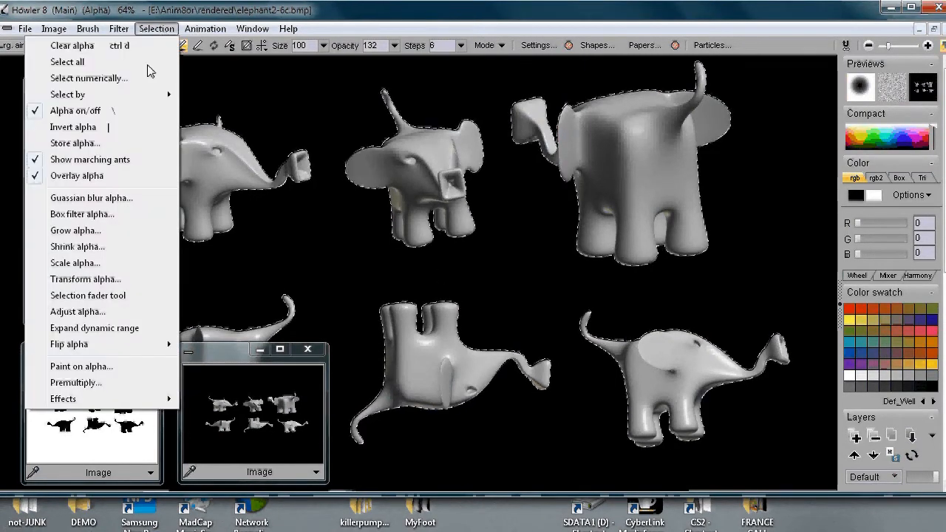
pyautogui.click(79, 176)
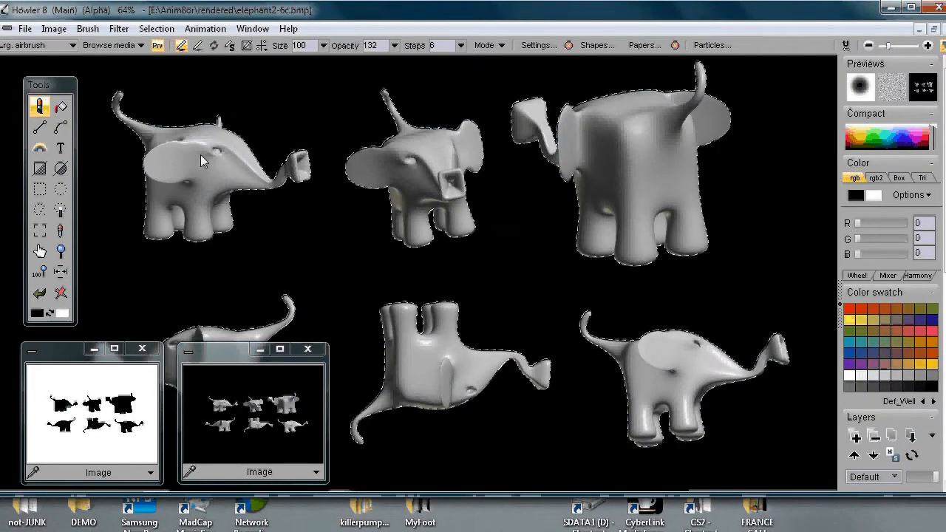
pyautogui.click(217, 28)
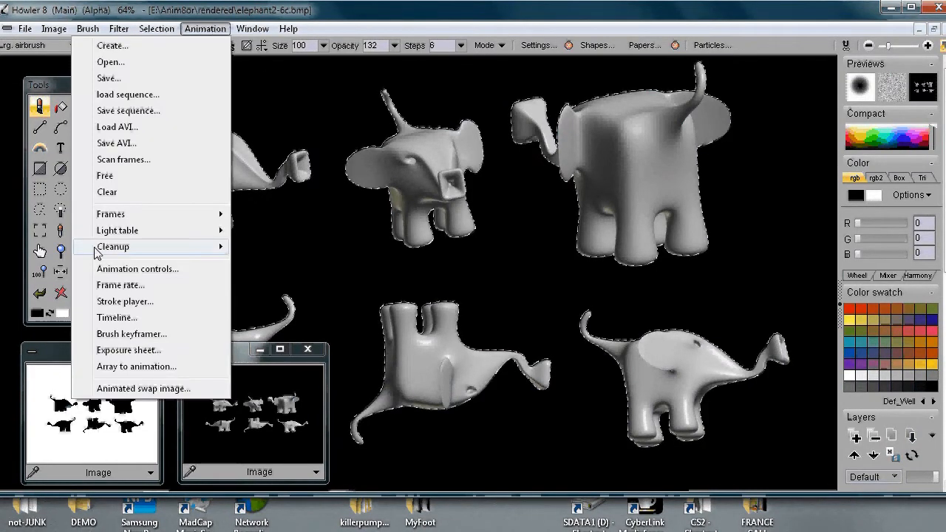
pyautogui.moveTo(137, 230)
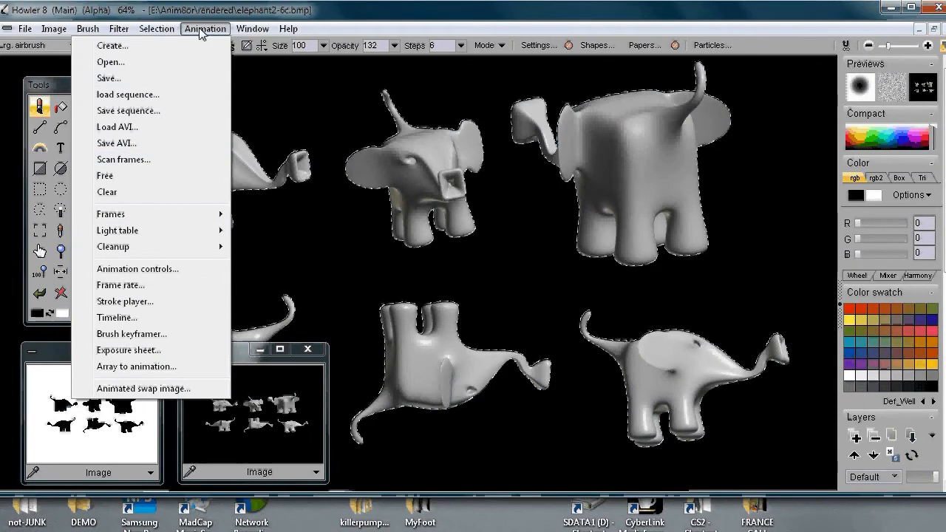
pyautogui.moveTo(156, 28)
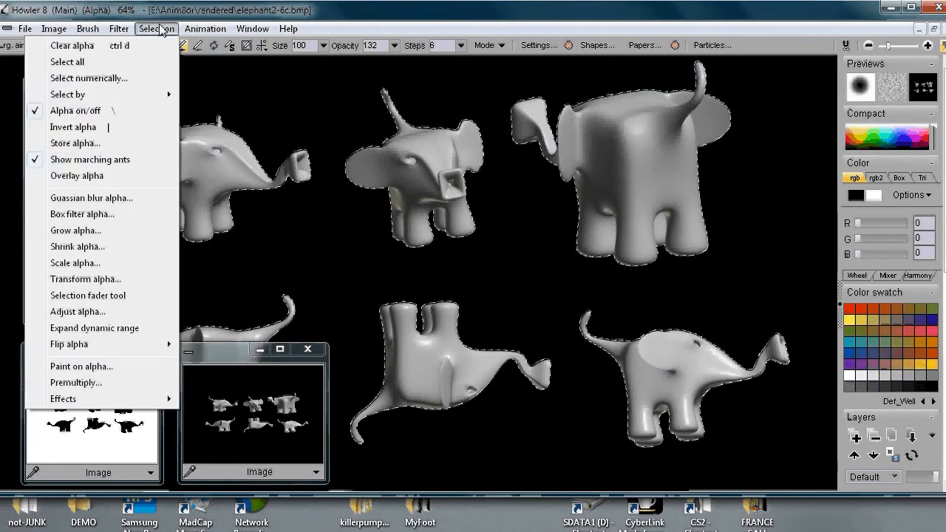
pyautogui.click(88, 179)
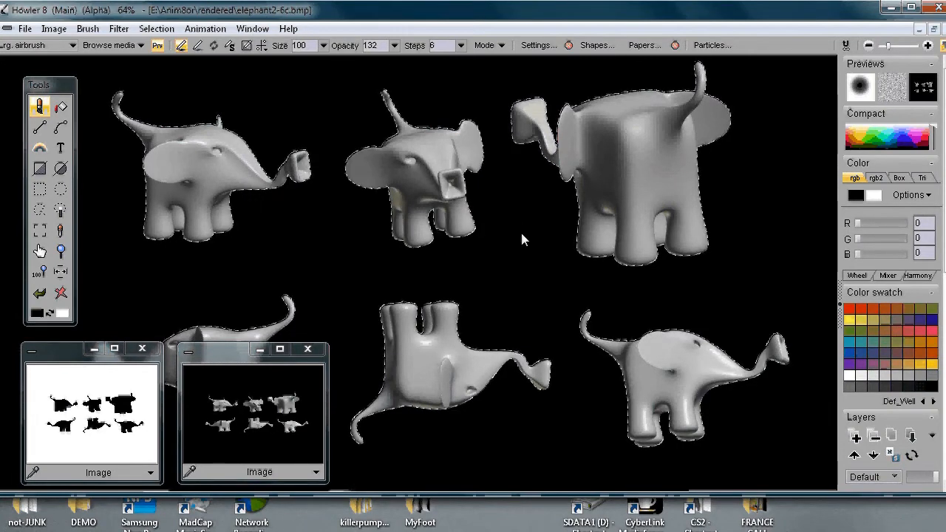
# - Extend the main window downward and minimize the two stored image windows to clear the view of the elephants
pyautogui.moveTo(241, 348)
pyautogui.mouseDown()
pyautogui.moveTo(225, 357)
pyautogui.moveTo(296, 409)
pyautogui.moveTo(241, 358)
pyautogui.mouseUp()
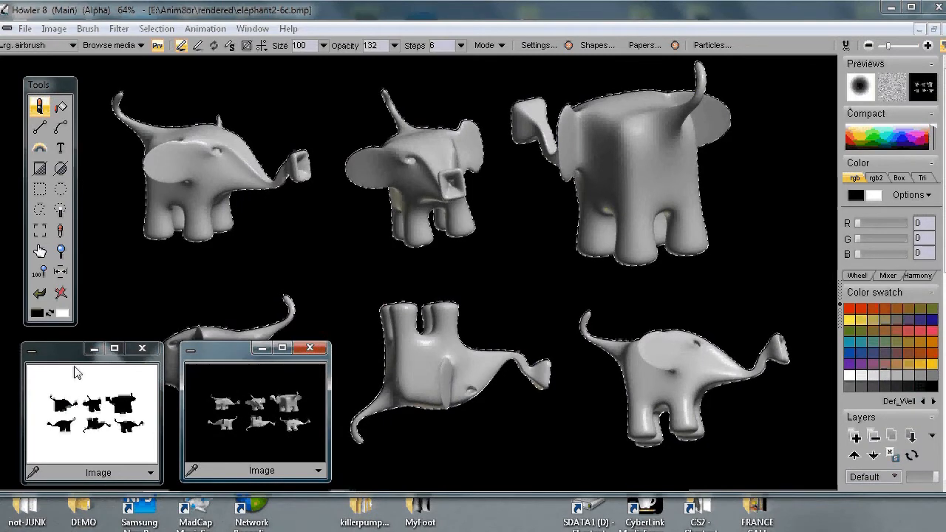
pyautogui.moveTo(69, 345); pyautogui.dragTo(102, 357)
pyautogui.moveTo(67, 359); pyautogui.dragTo(52, 353)
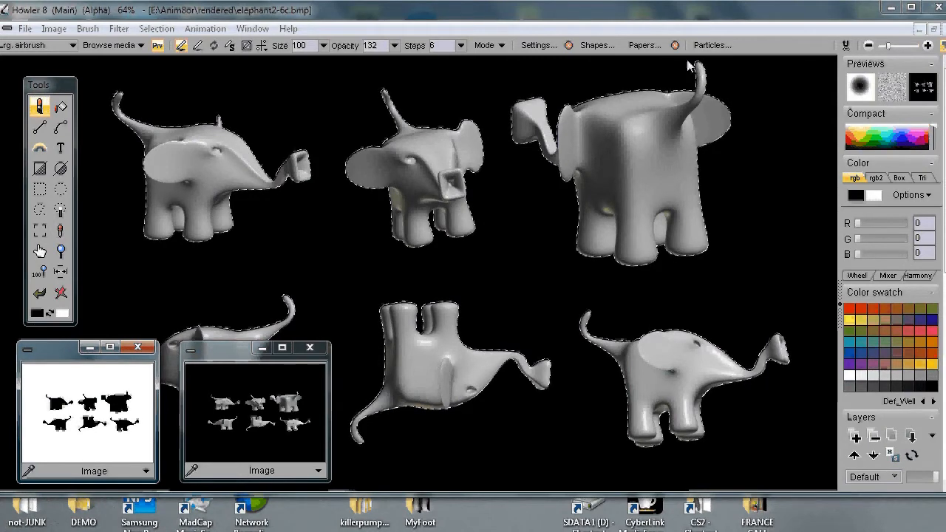
pyautogui.moveTo(511, 494); pyautogui.dragTo(515, 531)
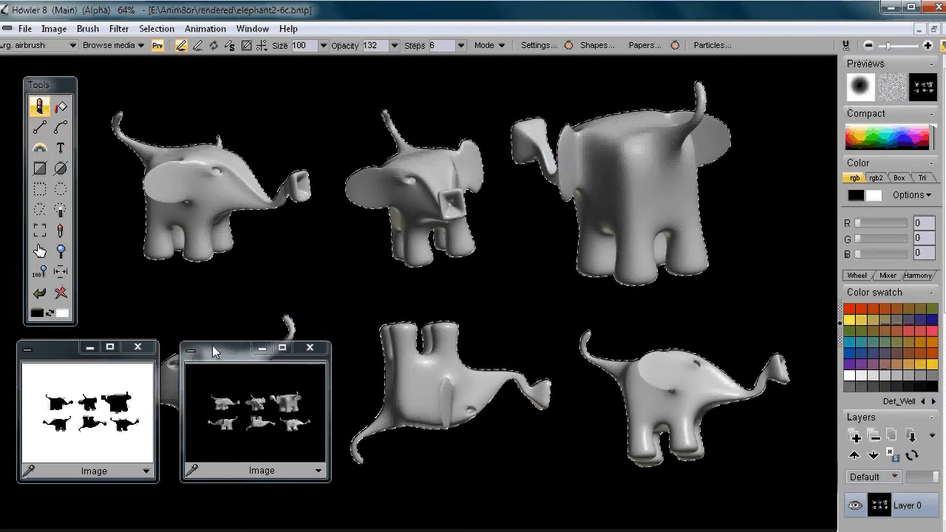
pyautogui.click(263, 348)
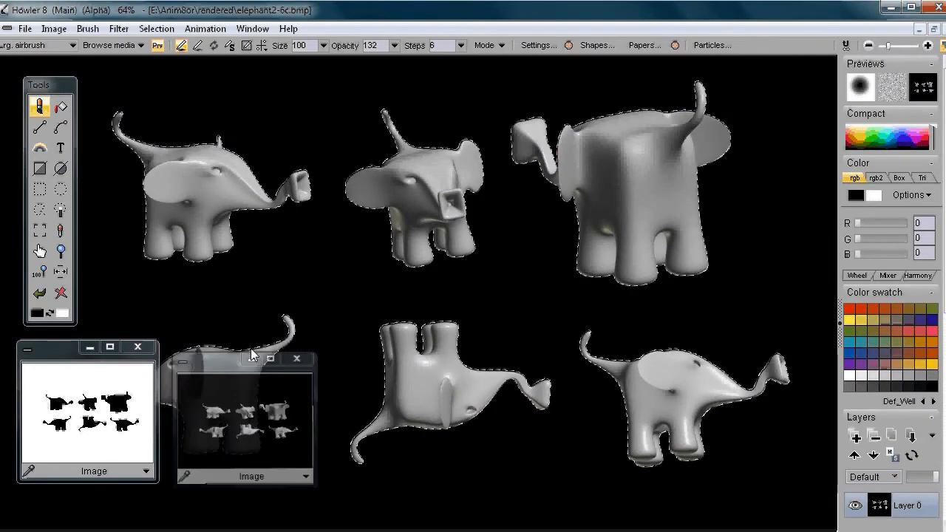
pyautogui.click(89, 348)
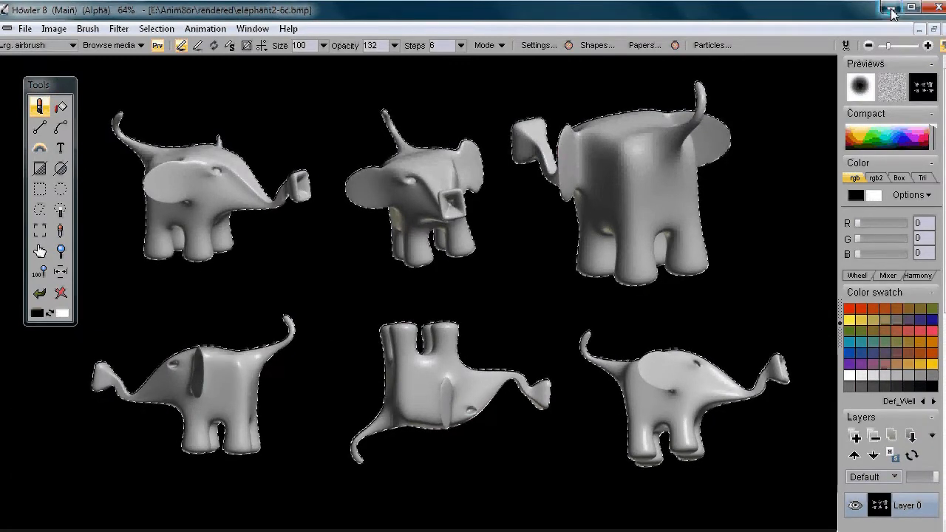
# - Switch to Anim8or, move the elephant subdivision object slightly up and to the right in the Front view, and deselect it
pyautogui.click(890, 8)
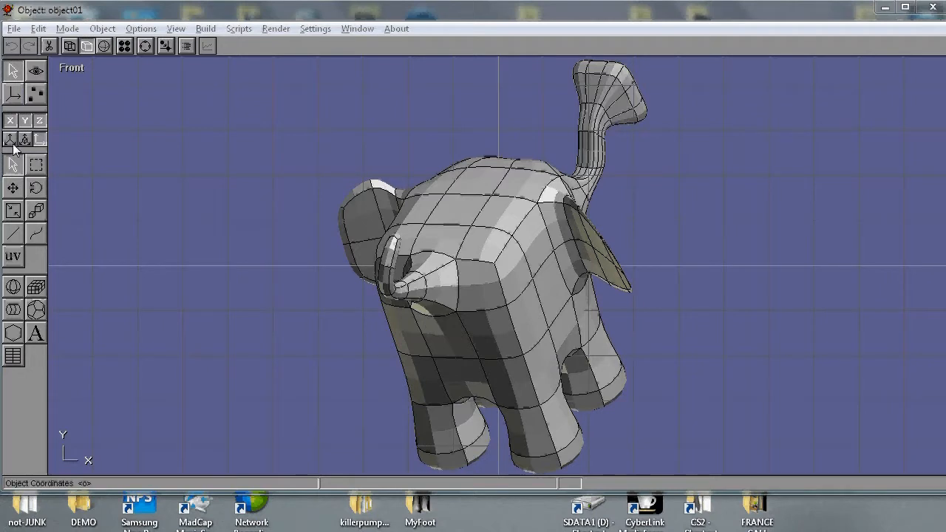
pyautogui.click(495, 257)
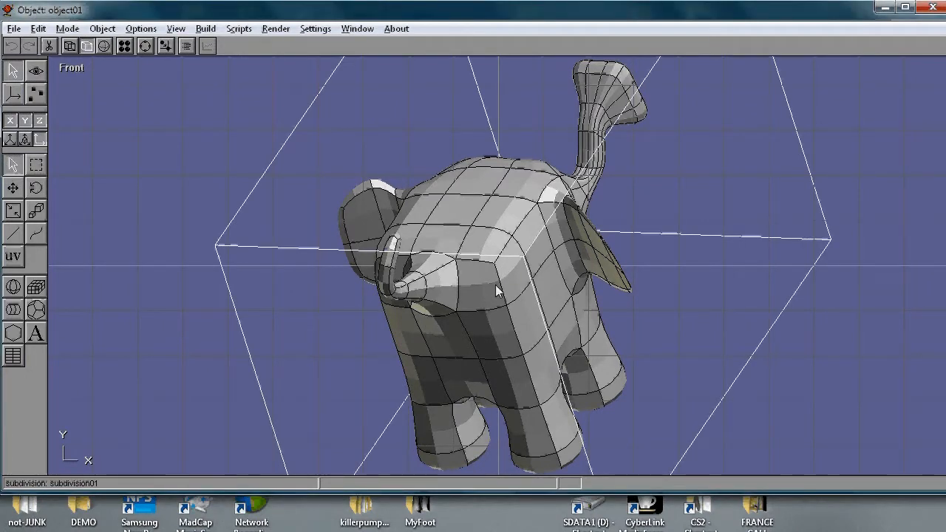
pyautogui.press('w')
pyautogui.moveTo(512, 279); pyautogui.dragTo(532, 270)
pyautogui.press('q')
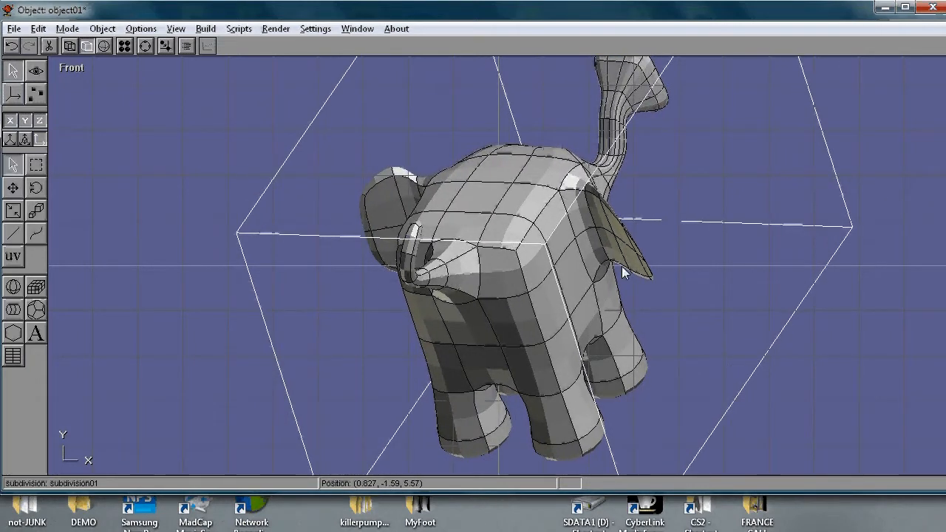
pyautogui.click(157, 204)
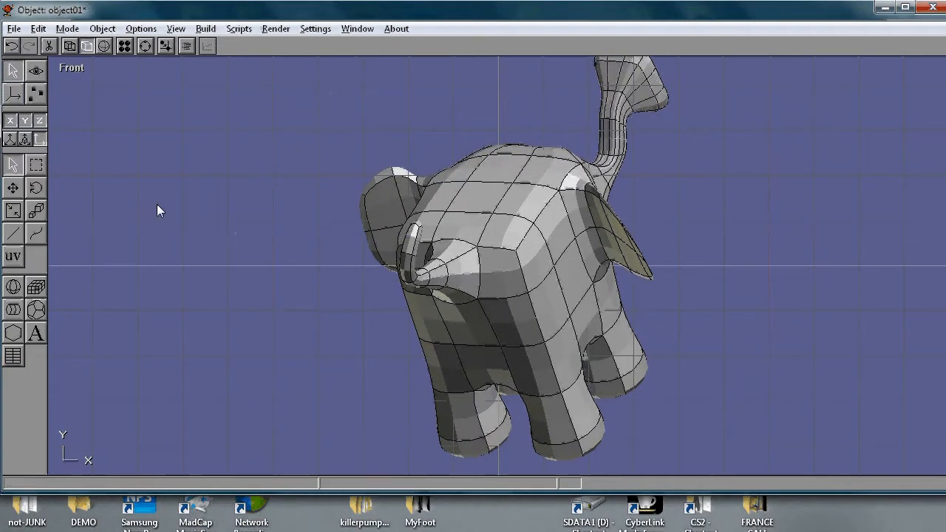
# - Rotate the elephant object to a side-on pose facing left, and delete it from the scene
pyautogui.click(468, 217)
pyautogui.press('e')
pyautogui.moveTo(465, 238); pyautogui.dragTo(574, 263)
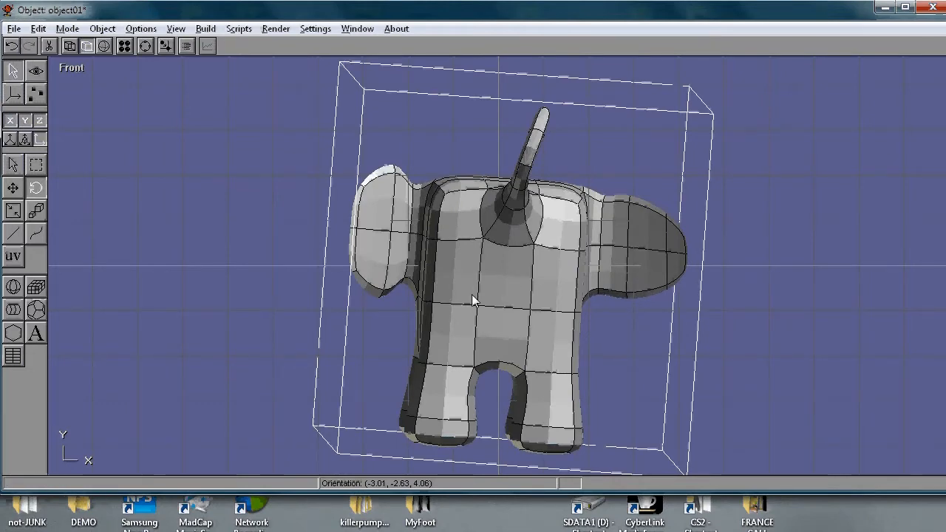
pyautogui.moveTo(471, 294); pyautogui.dragTo(483, 267)
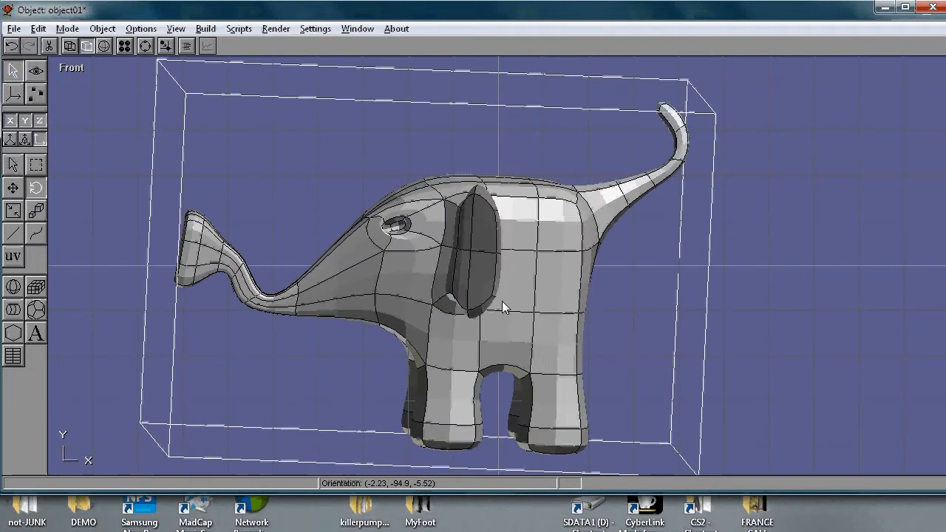
pyautogui.press('Delete')
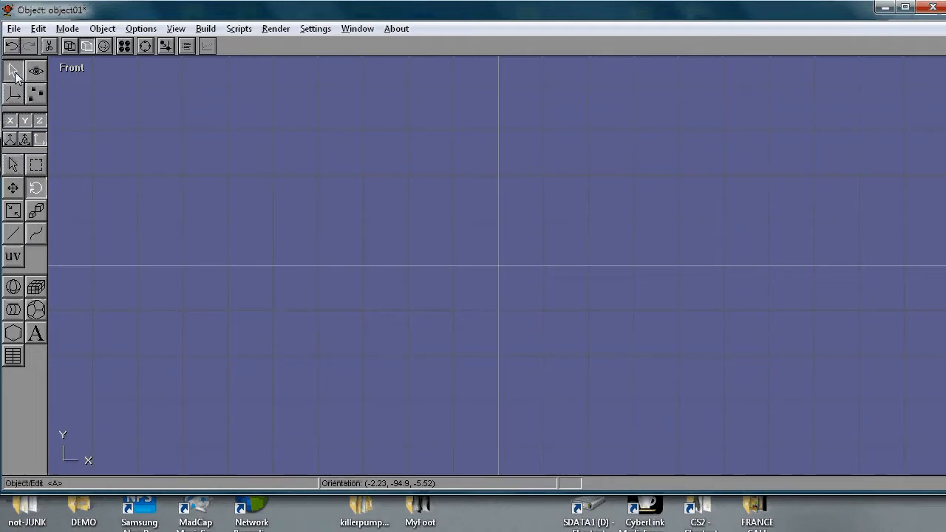
# - Draw a cube about 36 by 40 by 36 units around the origin in the Front view, and view it at an angle
pyautogui.click(67, 30)
pyautogui.click(28, 49)
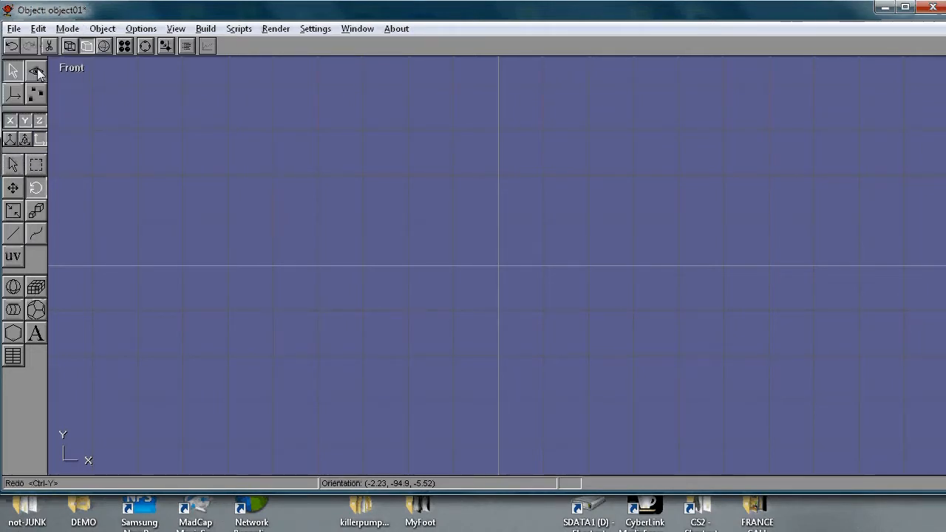
pyautogui.click(36, 287)
pyautogui.moveTo(490, 267); pyautogui.dragTo(576, 176)
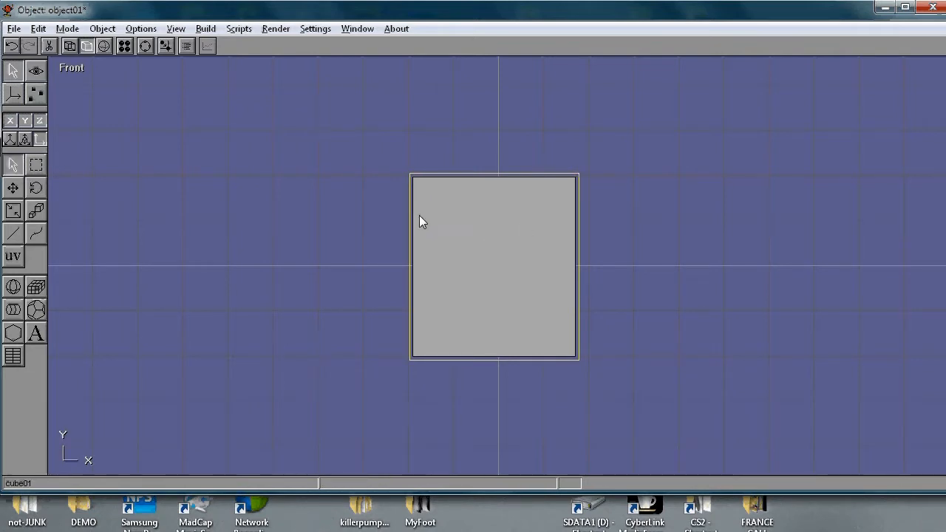
pyautogui.click(146, 46)
pyautogui.moveTo(540, 220); pyautogui.dragTo(503, 232)
pyautogui.moveTo(446, 266); pyautogui.dragTo(511, 254)
pyautogui.moveTo(606, 230); pyautogui.dragTo(522, 248)
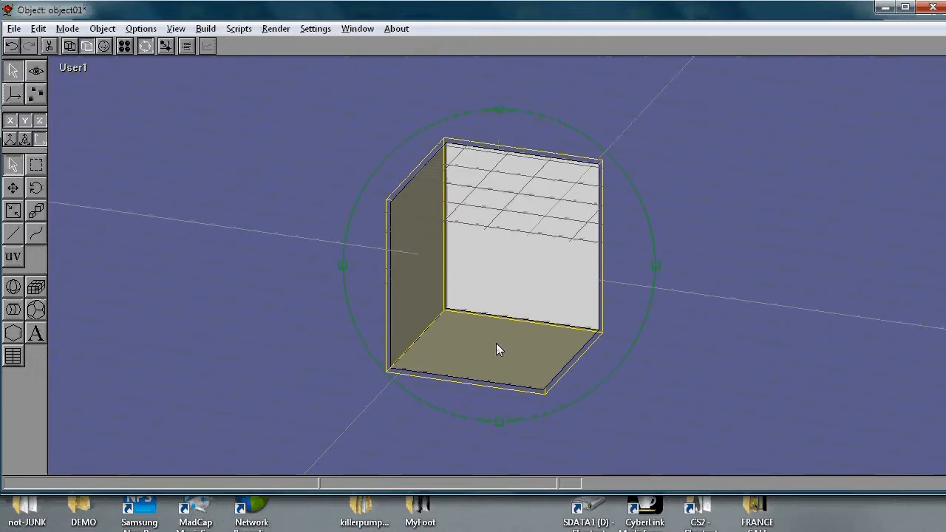
pyautogui.click(35, 93)
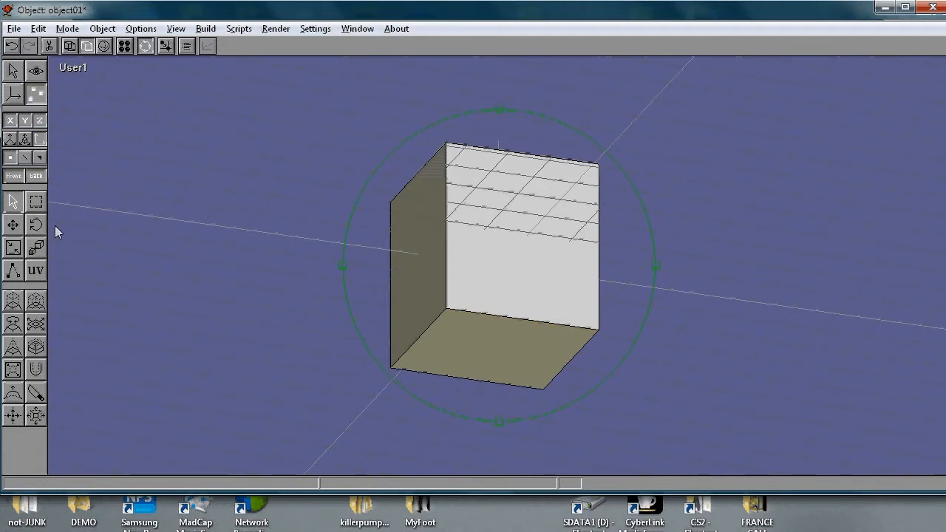
pyautogui.click(13, 301)
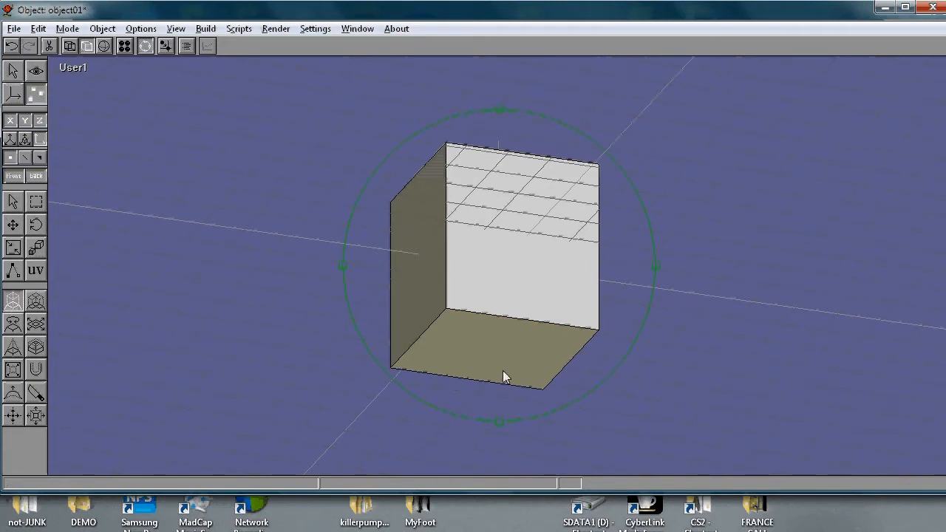
pyautogui.moveTo(507, 326)
pyautogui.mouseDown(button='right')
pyautogui.moveTo(502, 334)
pyautogui.moveTo(505, 322)
pyautogui.mouseUp(button='right')
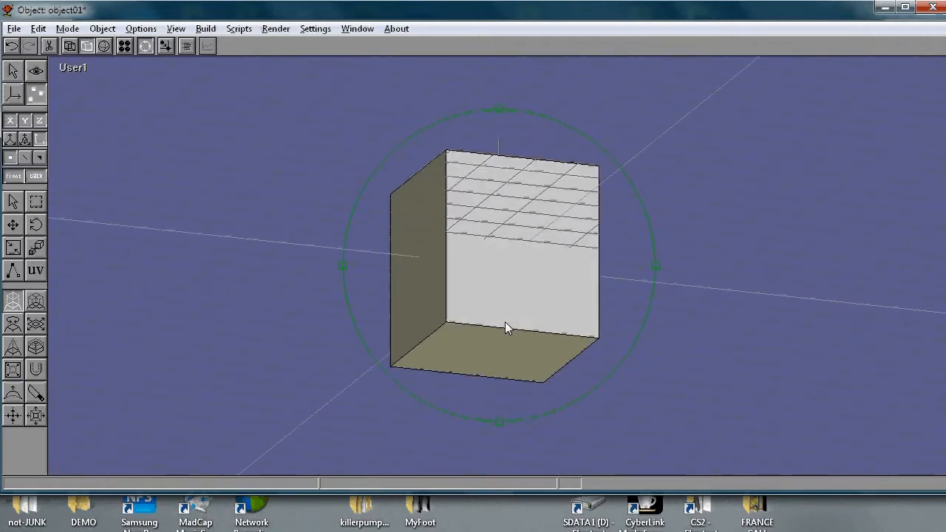
pyautogui.hotkey('ctrl', 'r')
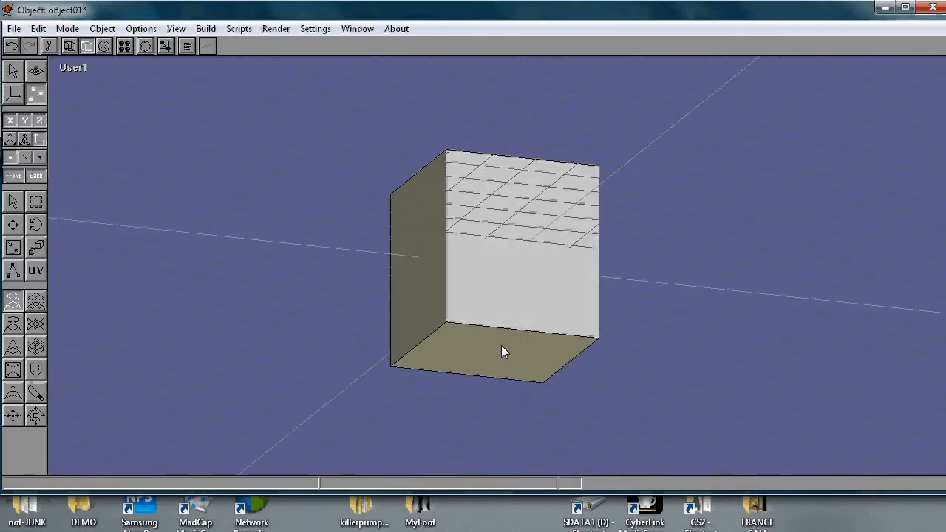
pyautogui.click(23, 69)
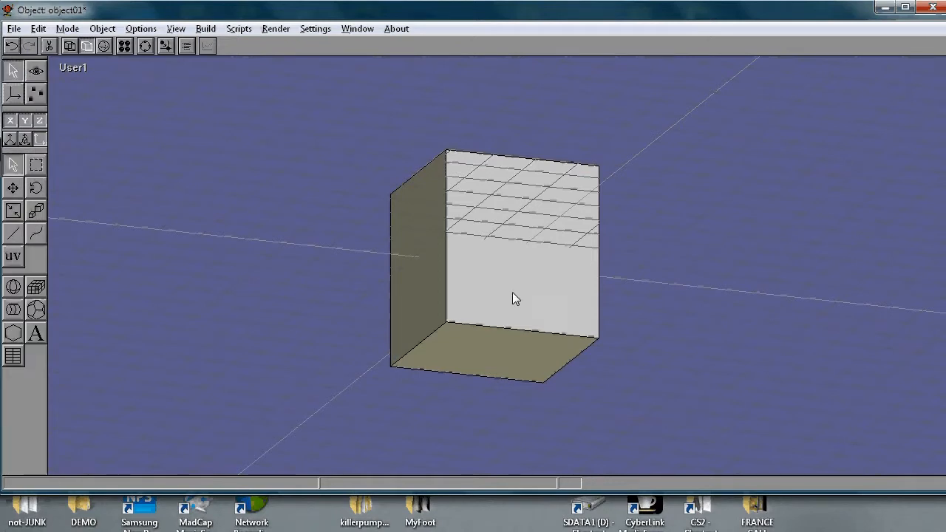
# - Set the cube's divisions to 2 along X, Y and Z
pyautogui.click(513, 281)
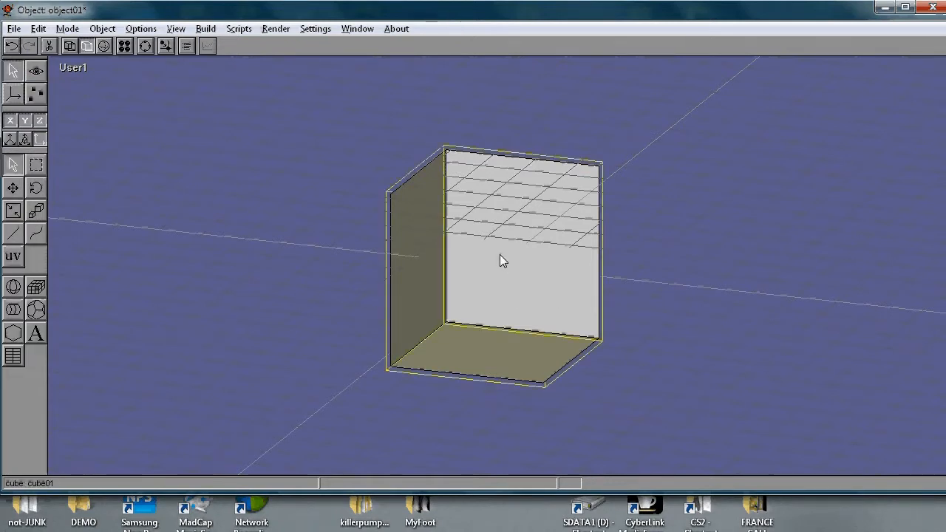
pyautogui.doubleClick(499, 259)
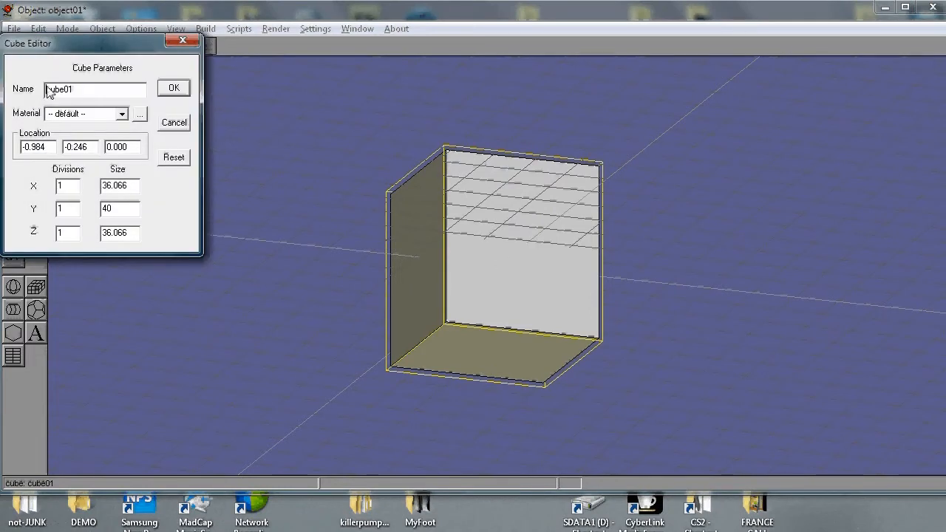
pyautogui.moveTo(91, 90); pyautogui.dragTo(22, 90)
pyautogui.moveTo(87, 43); pyautogui.dragTo(222, 147)
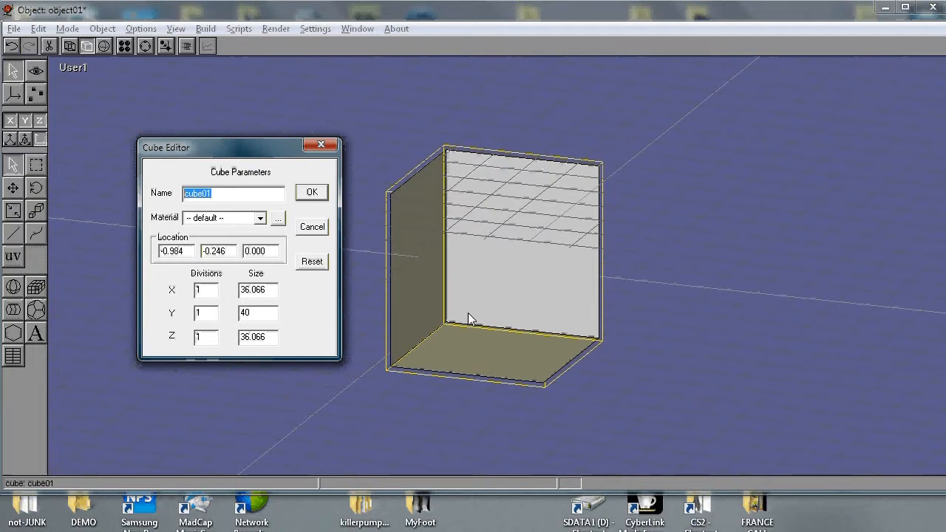
pyautogui.click(204, 293)
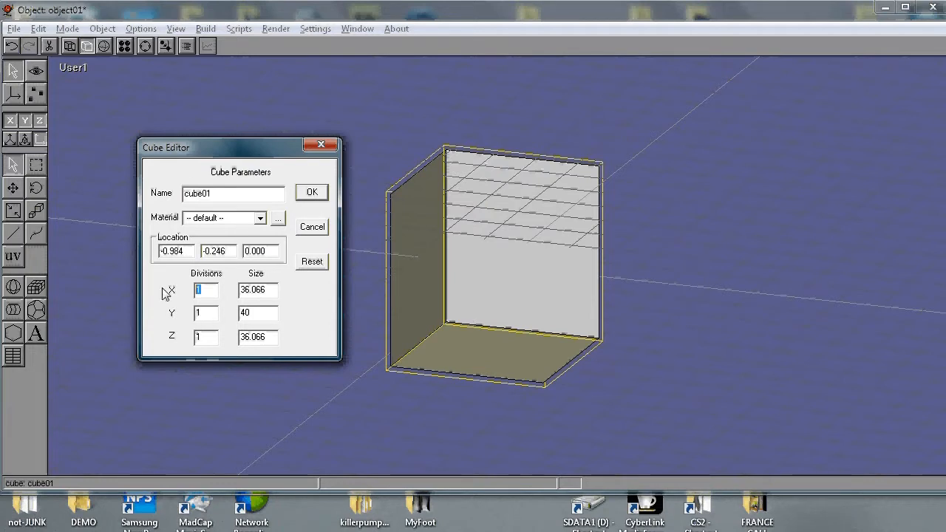
pyautogui.write('3')
pyautogui.moveTo(205, 317); pyautogui.dragTo(186, 292)
pyautogui.write('3')
pyautogui.write('2')
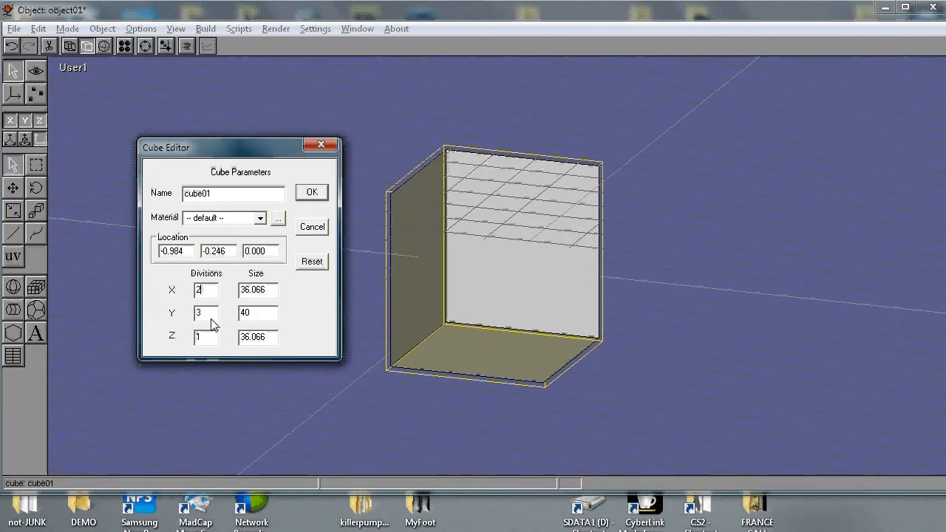
pyautogui.doubleClick(210, 314)
pyautogui.write('2')
pyautogui.doubleClick(210, 339)
pyautogui.click(314, 192)
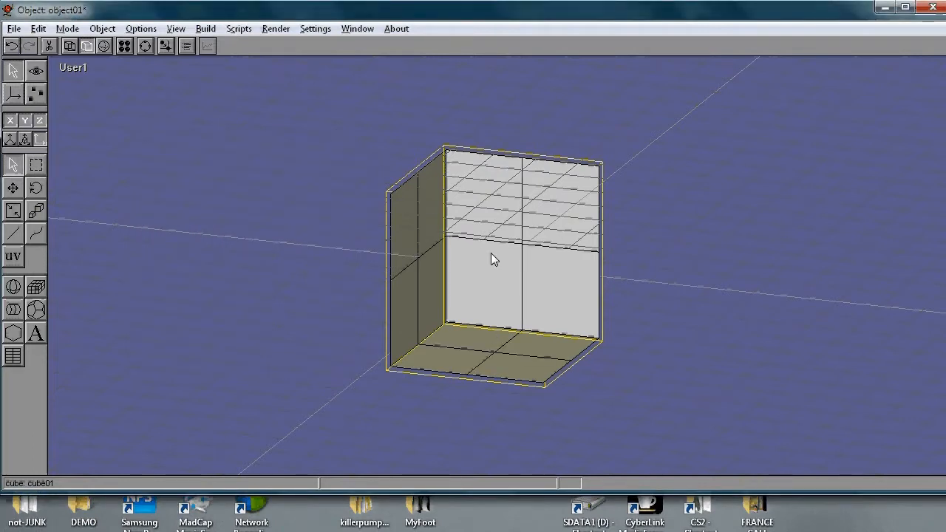
# - Compare the divided cube in wireframe and smooth display, and return it to flat shading
pyautogui.click(176, 29)
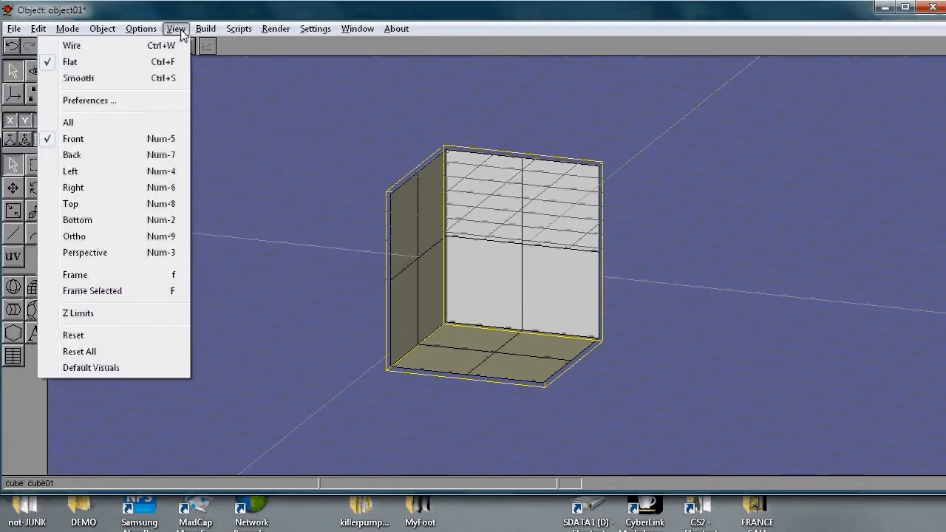
pyautogui.click(138, 46)
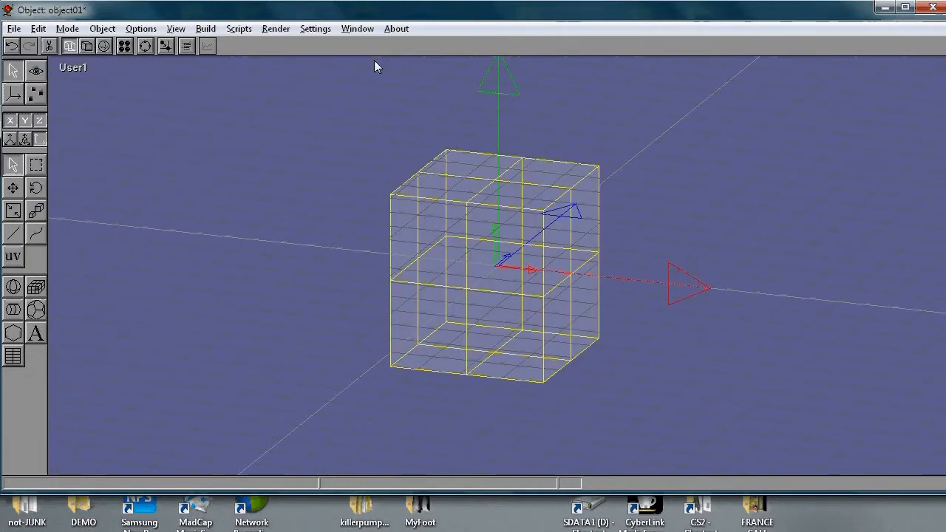
pyautogui.hotkey('ctrl', 'r')
pyautogui.moveTo(461, 182); pyautogui.dragTo(435, 213)
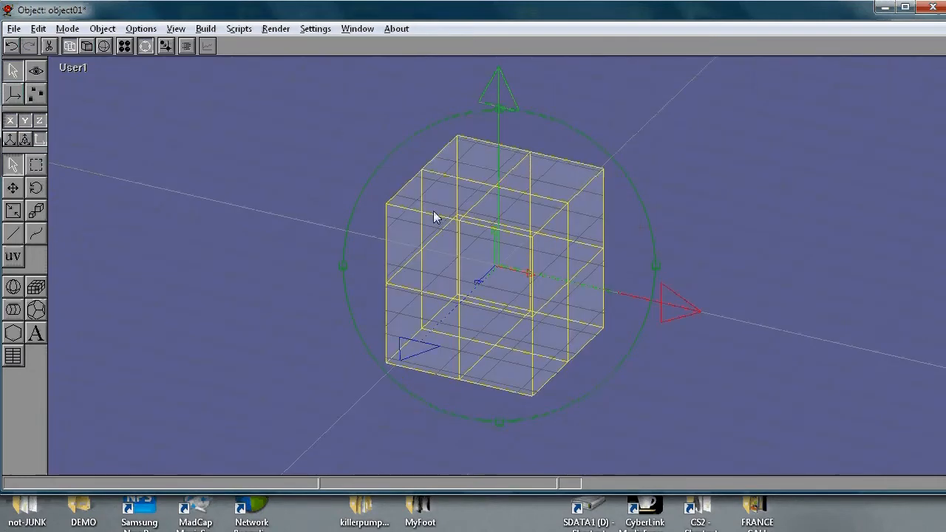
pyautogui.click(176, 28)
pyautogui.click(176, 78)
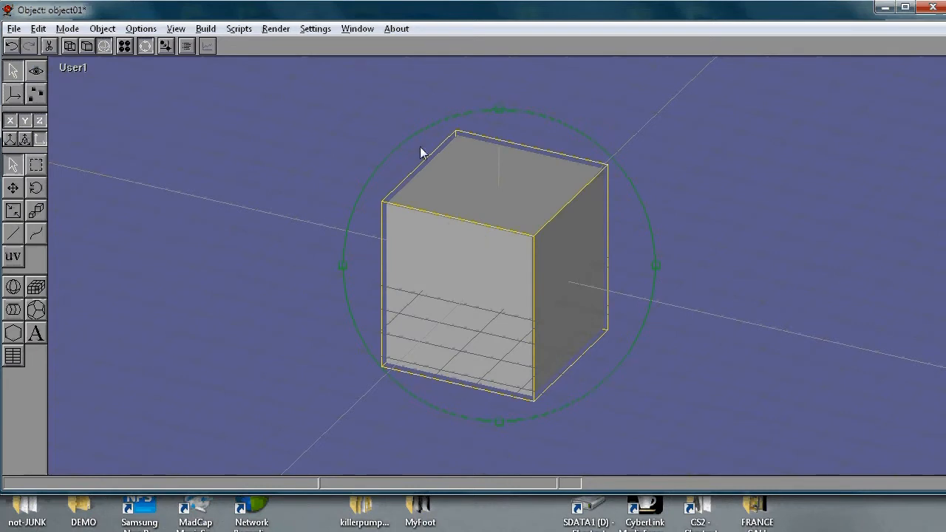
pyautogui.click(176, 28)
pyautogui.click(130, 49)
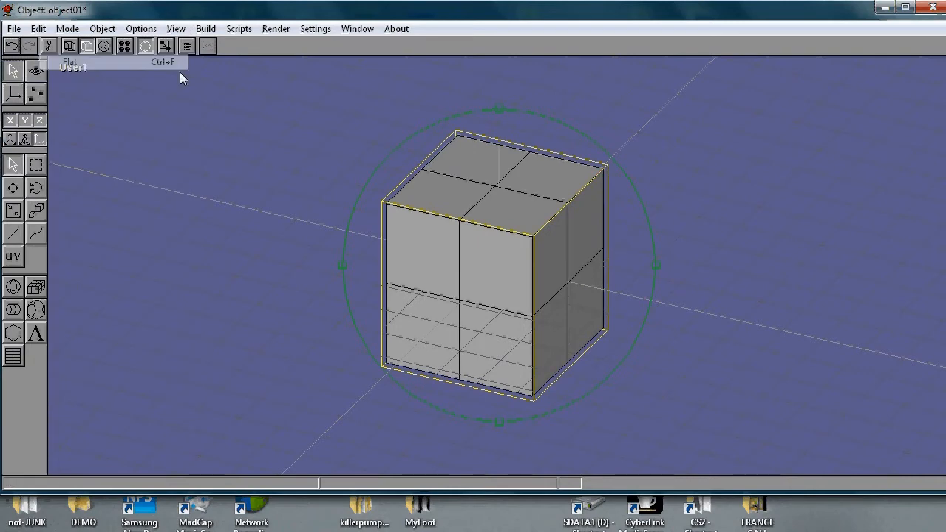
# - Convert the divided cube to a subdivided object, with its underside in view
pyautogui.moveTo(552, 249); pyautogui.dragTo(513, 201, button='right')
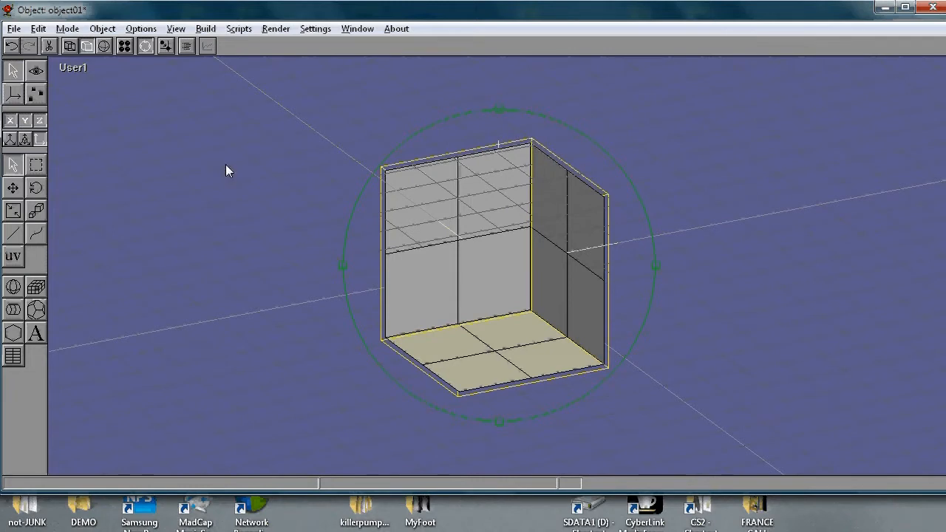
pyautogui.hotkey('ctrl', 'r')
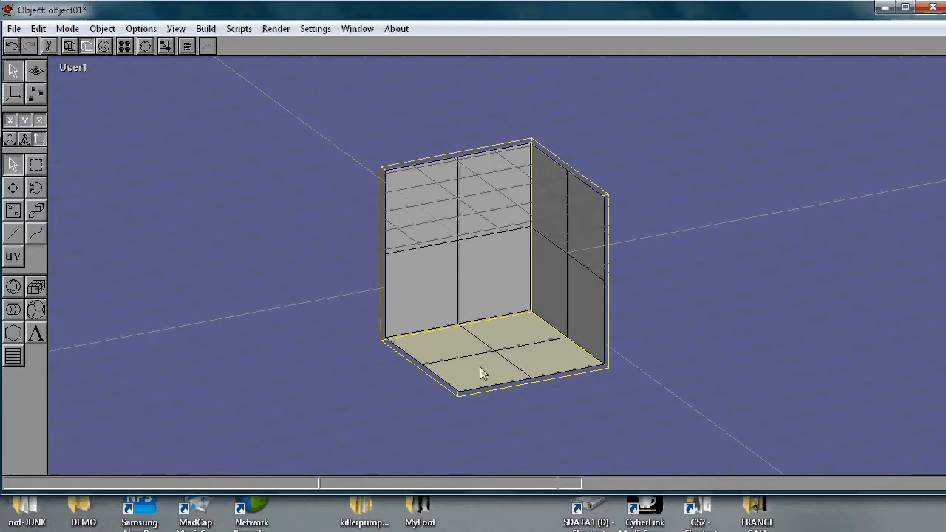
pyautogui.click(202, 30)
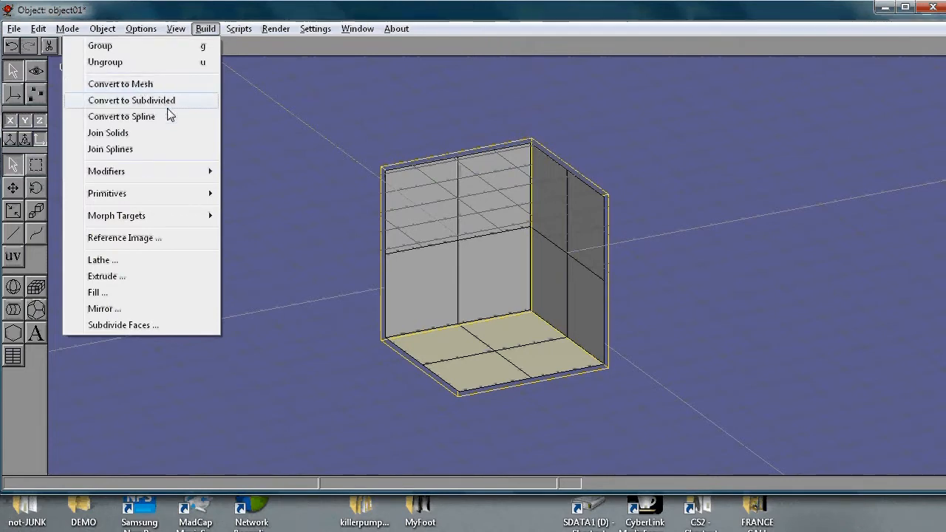
pyautogui.click(130, 105)
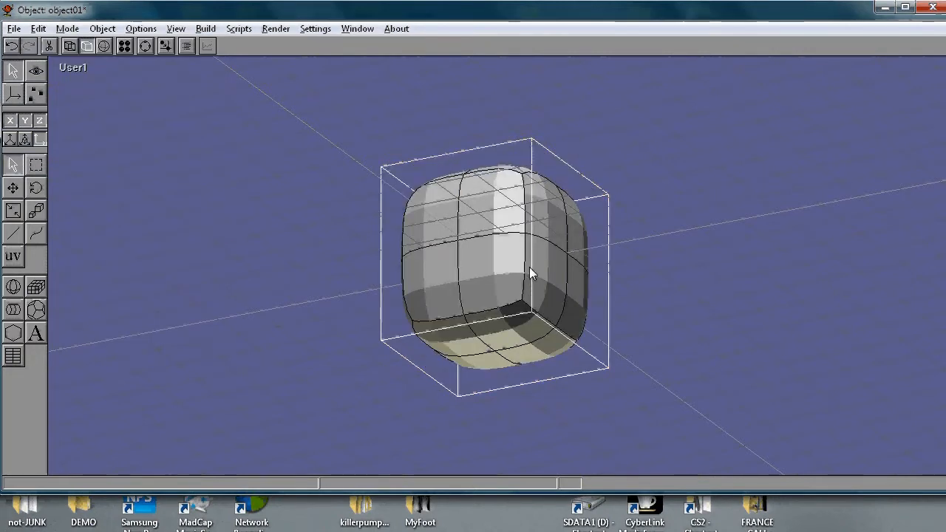
# - Enter point editing with face selection and select all four bottom faces of the subdivided cube's control cage
pyautogui.click(36, 96)
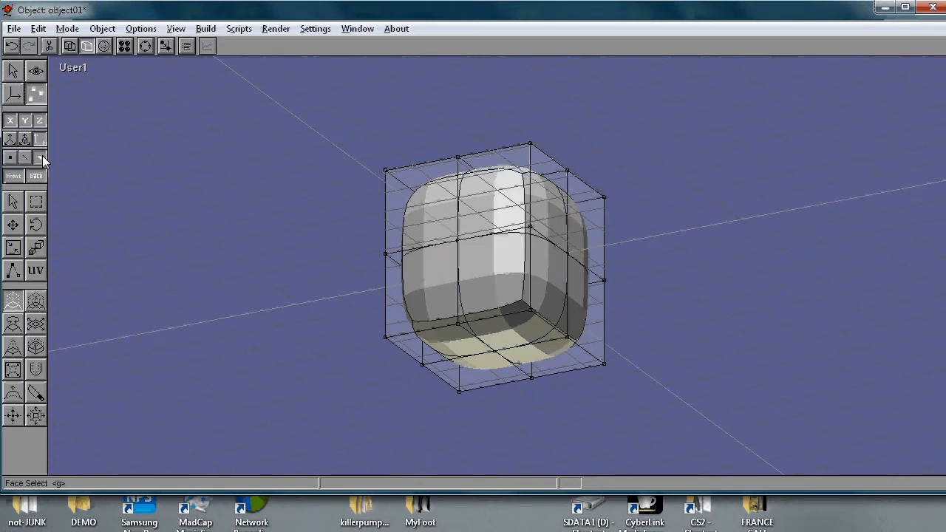
pyautogui.click(12, 201)
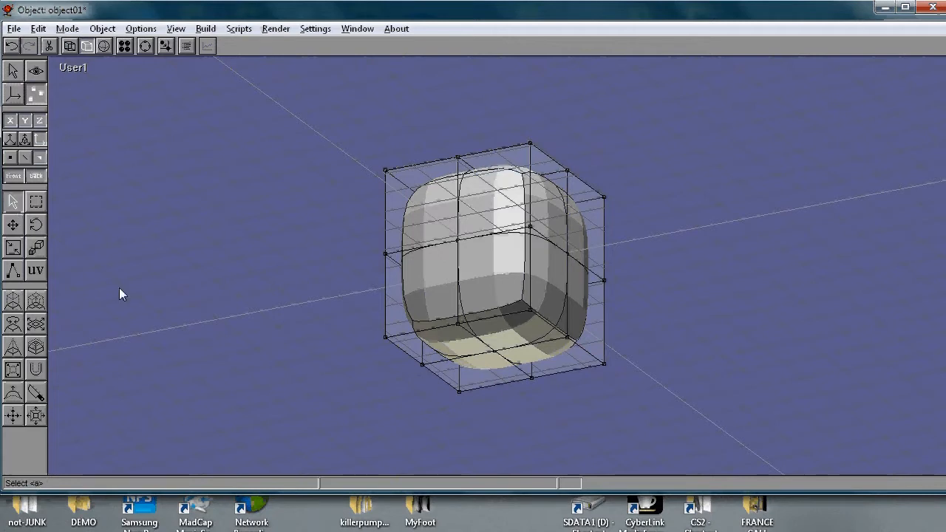
pyautogui.click(451, 345)
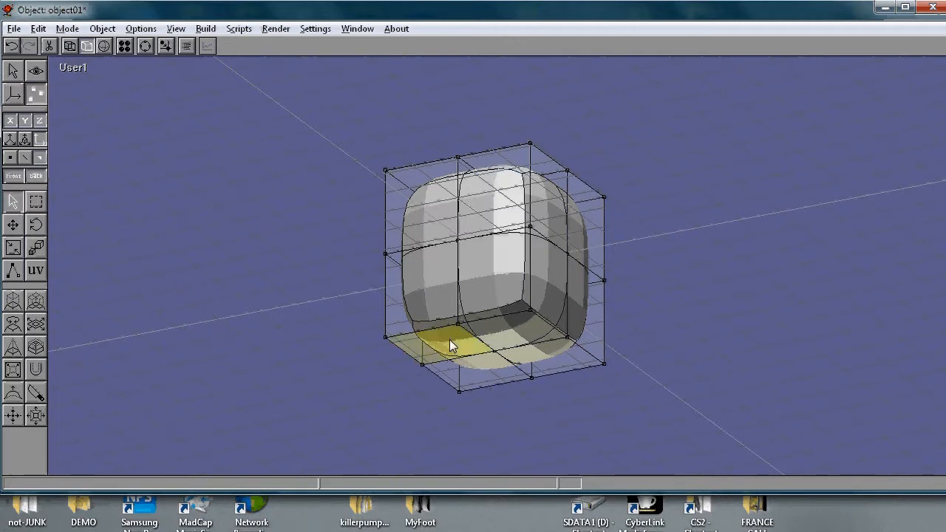
pyautogui.keyDown('shift'); pyautogui.click(517, 330); pyautogui.keyUp('shift')
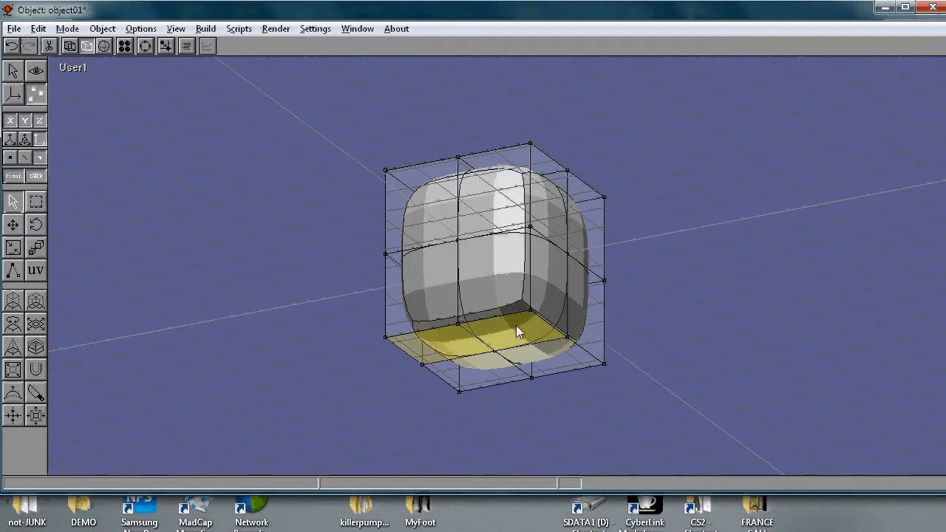
pyautogui.keyDown('shift'); pyautogui.click(532, 350); pyautogui.keyUp('shift')
pyautogui.keyDown('shift'); pyautogui.click(484, 369); pyautogui.keyUp('shift')
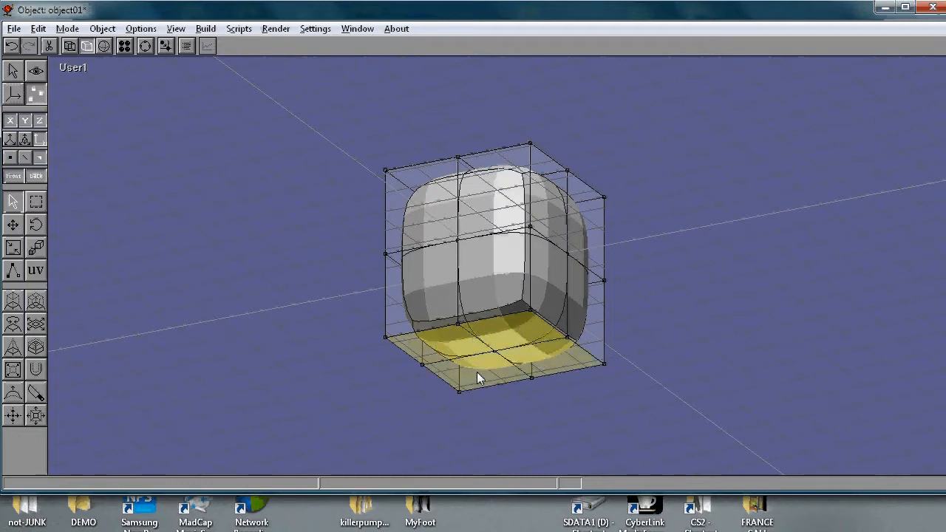
# - Pick the bottom faces one at a time, and reselect all four together
pyautogui.click(485, 371)
pyautogui.click(557, 350)
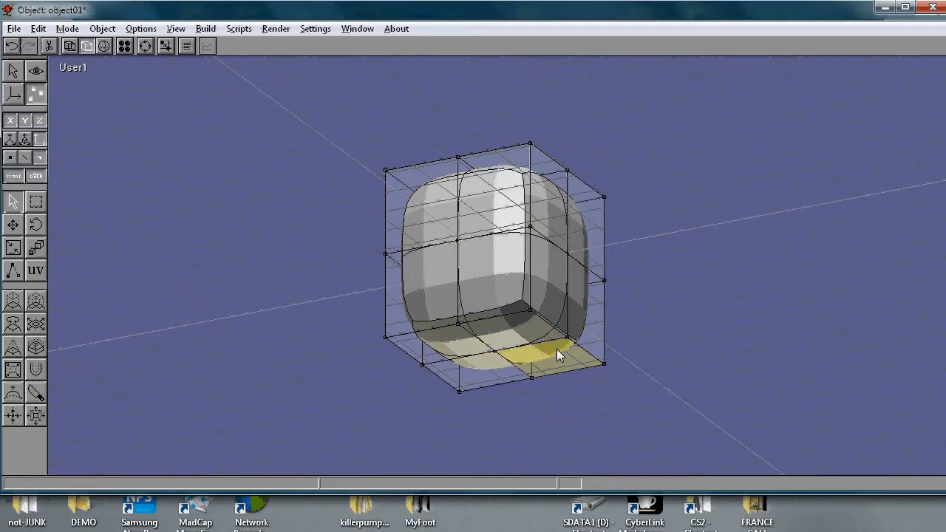
pyautogui.click(521, 333)
pyautogui.click(443, 342)
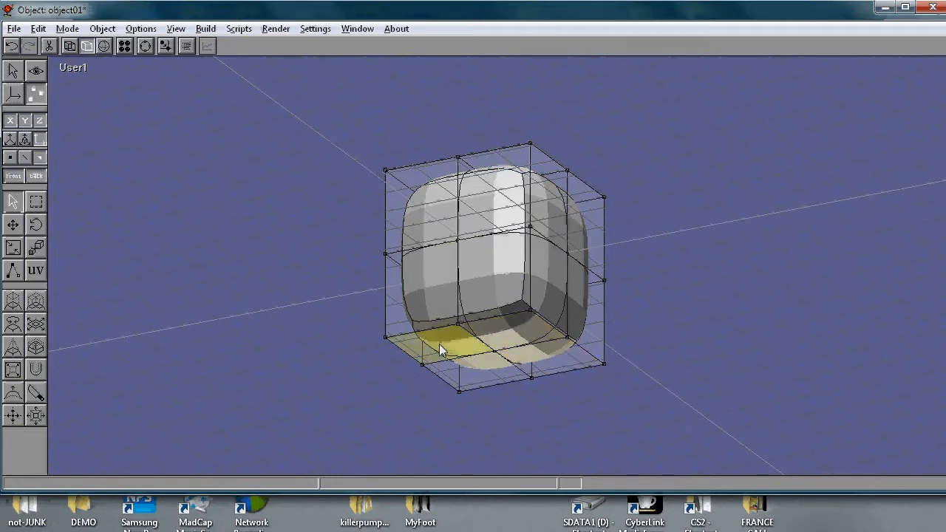
pyautogui.click(512, 335)
pyautogui.click(447, 345)
pyautogui.click(511, 336)
pyautogui.keyDown('ctrl'); pyautogui.click(556, 358); pyautogui.keyUp('ctrl')
pyautogui.keyDown('ctrl'); pyautogui.click(481, 373); pyautogui.keyUp('ctrl')
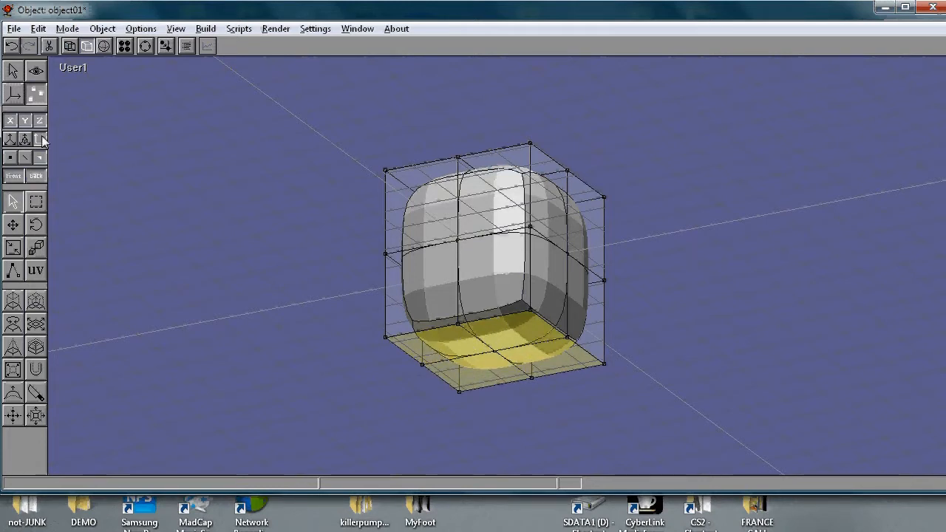
# - Try extruding the four bottom faces as one connected group, and undo the extrusion
pyautogui.click(39, 300)
pyautogui.moveTo(79, 298); pyautogui.dragTo(524, 302)
pyautogui.hotkey('ctrl', 'z')
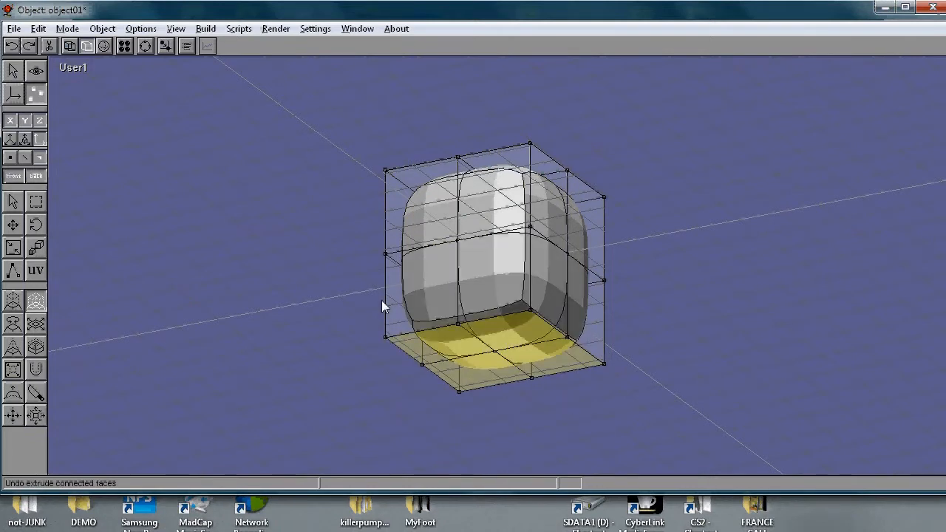
# - Try extruding the four bottom faces downward as separate faces with Extrude Faces, and undo the extrusion
pyautogui.click(15, 304)
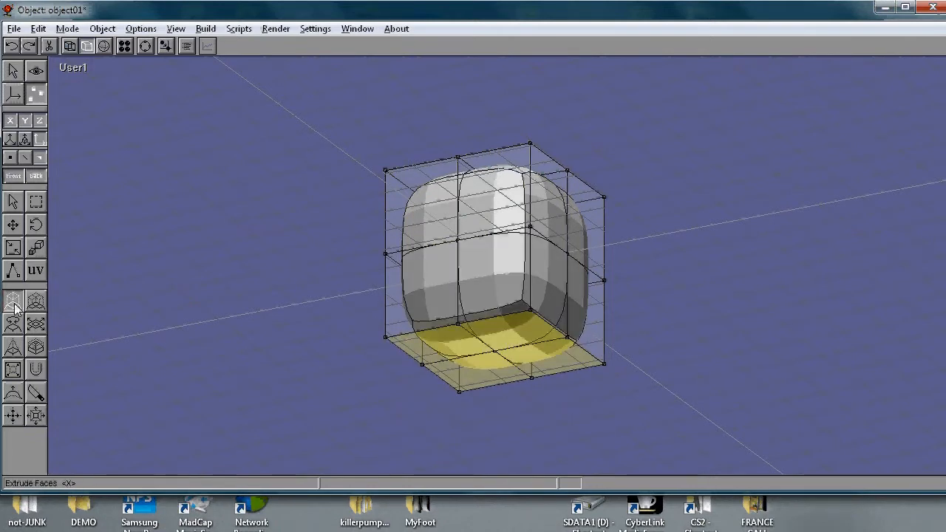
pyautogui.moveTo(577, 344); pyautogui.dragTo(547, 382)
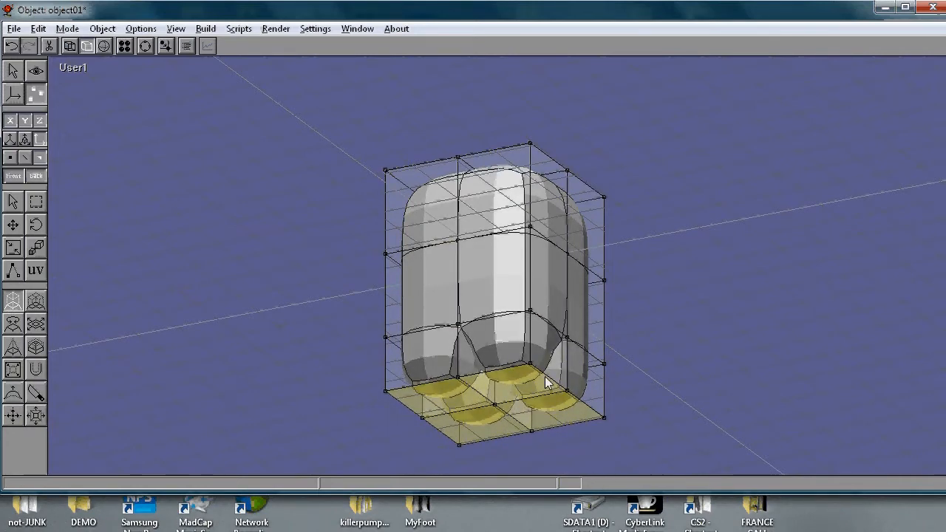
pyautogui.hotkey('ctrl', 'z')
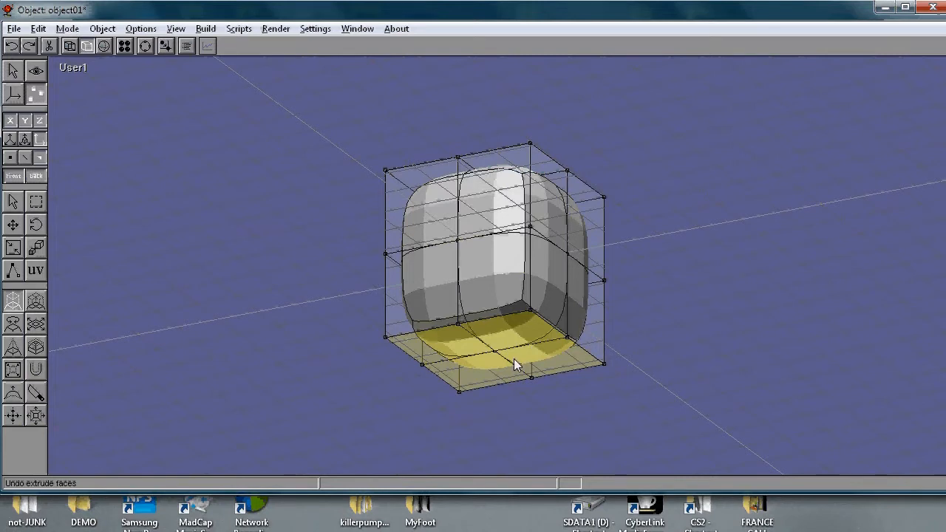
# - Undo the cube's conversion to a subdivided object and set its divisions to 3 in X, Y and Z
pyautogui.hotkey('ctrl', 'z')
pyautogui.hotkey('ctrl', 'z')
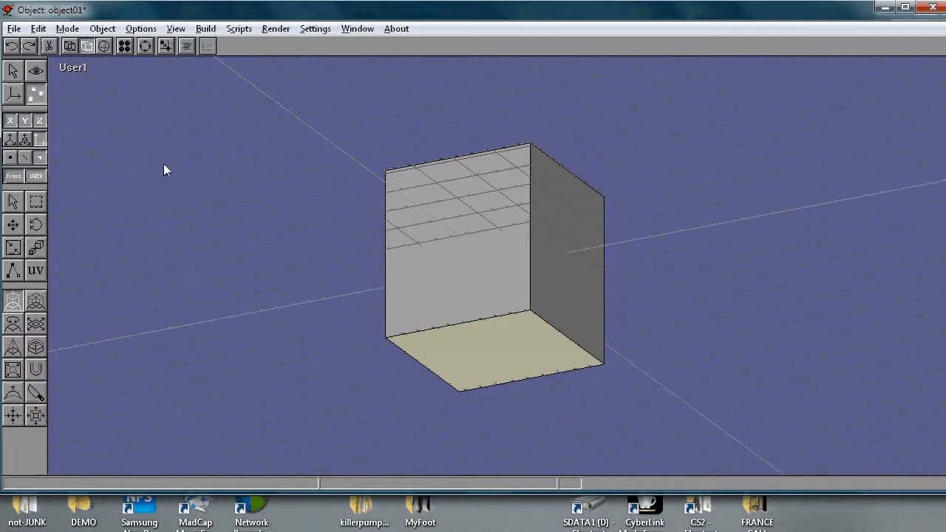
pyautogui.click(13, 70)
pyautogui.doubleClick(433, 249)
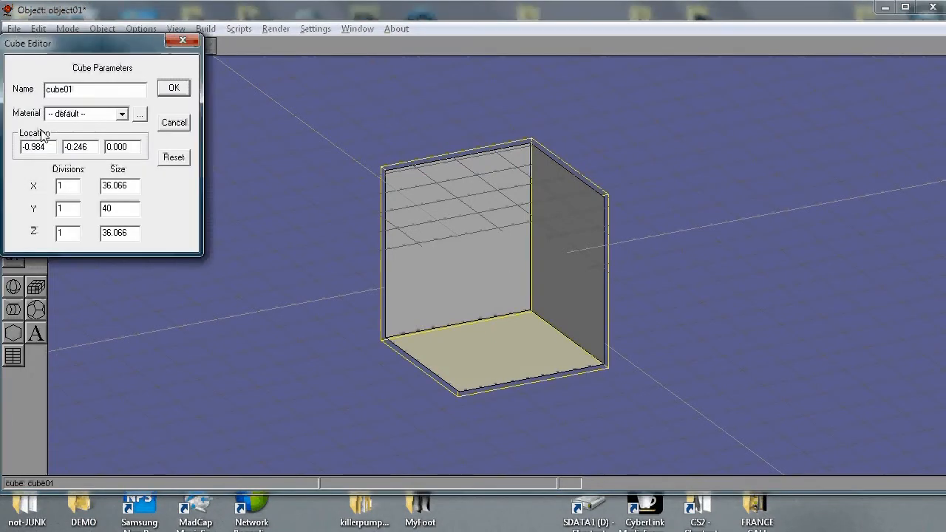
pyautogui.doubleClick(68, 186)
pyautogui.write('3')
pyautogui.doubleClick(64, 209)
pyautogui.write('3')
pyautogui.doubleClick(66, 235)
pyautogui.write('3')
pyautogui.click(174, 90)
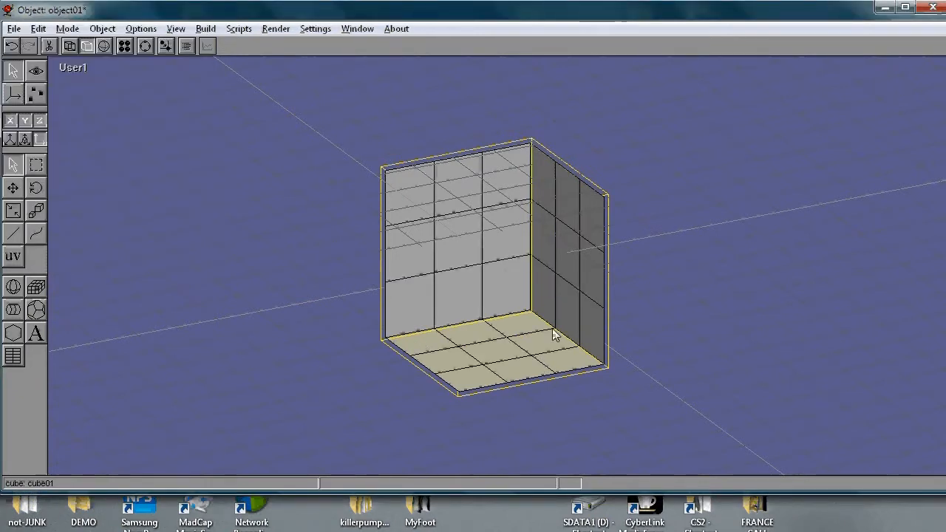
# - Convert the cube to a subdivided object and select the four corner faces on its underside in point editing
pyautogui.click(206, 29)
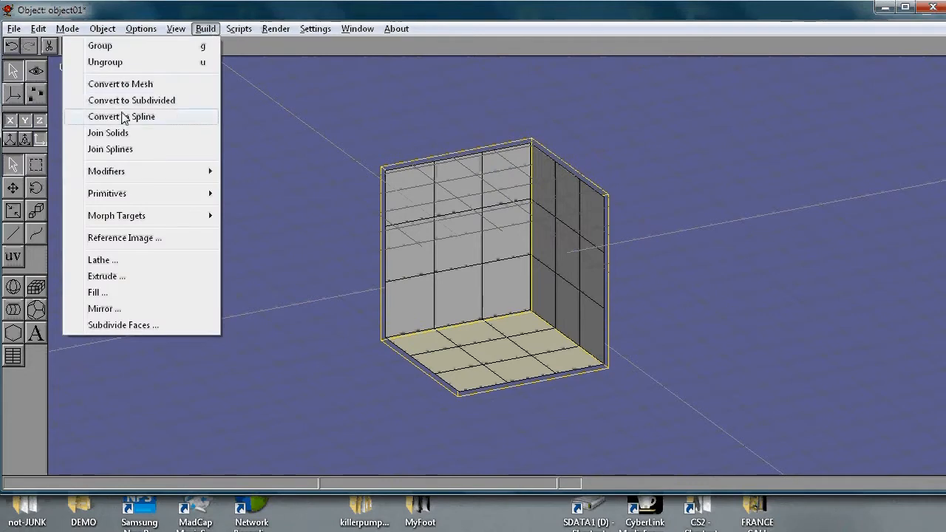
pyautogui.click(161, 102)
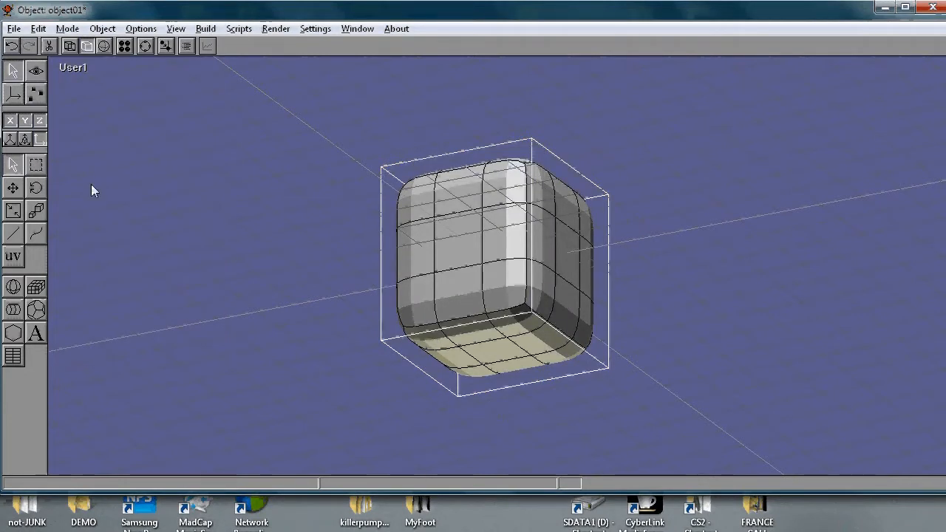
pyautogui.click(36, 94)
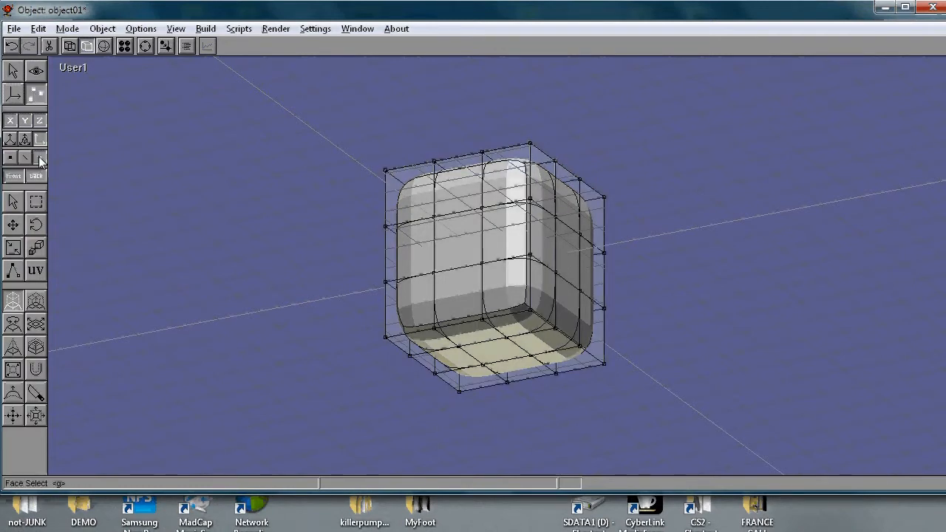
pyautogui.click(13, 202)
pyautogui.click(417, 340)
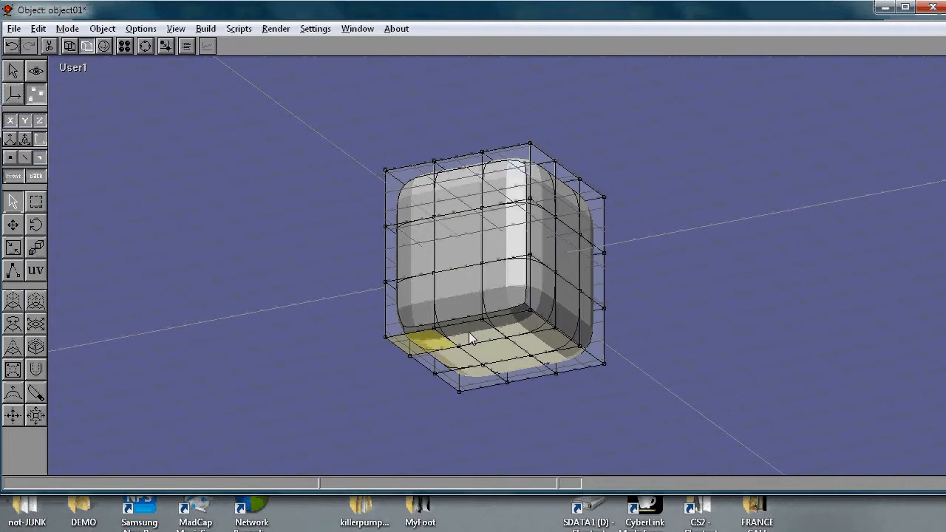
pyautogui.keyDown('shift'); pyautogui.click(520, 329); pyautogui.keyUp('shift')
pyautogui.keyDown('shift'); pyautogui.click(467, 377); pyautogui.keyUp('shift')
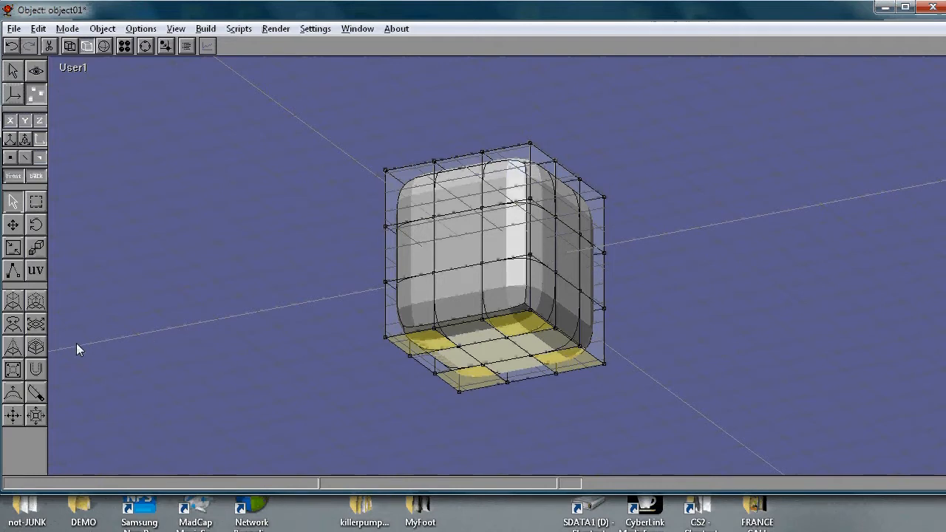
# - Try extruding the four bottom corner faces with the connected-faces extrusion, and undo it
pyautogui.click(36, 301)
pyautogui.moveTo(551, 335); pyautogui.dragTo(539, 313)
pyautogui.hotkey('ctrl', 'z')
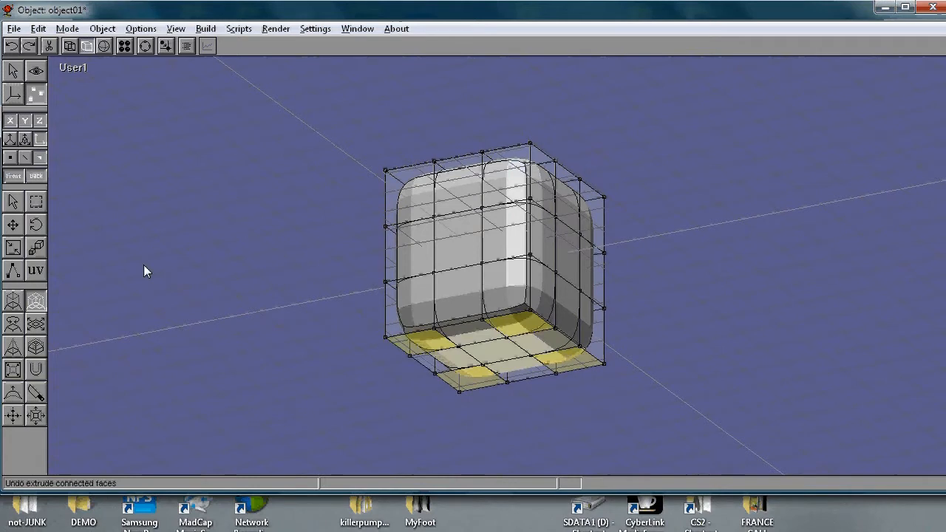
# - Extrude the four bottom corner faces downward as separate legs and widen their end faces slightly
pyautogui.click(12, 301)
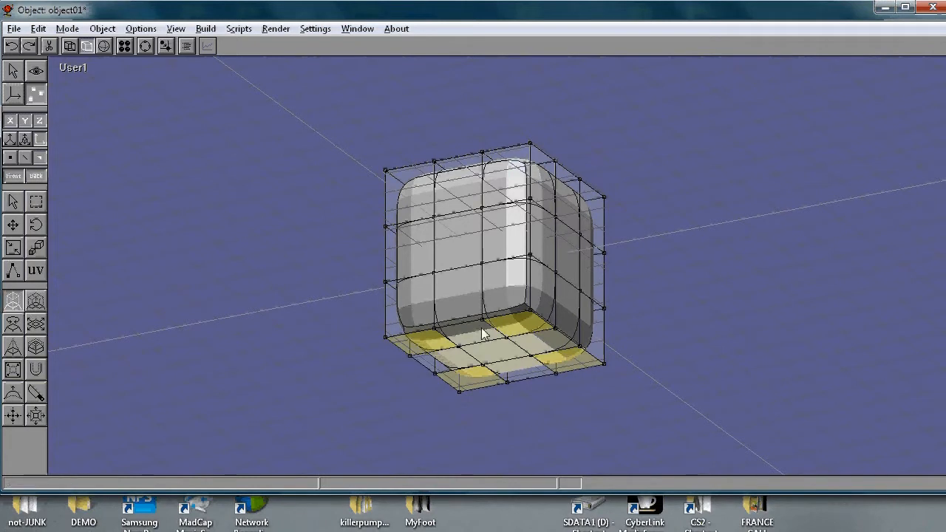
pyautogui.moveTo(510, 324); pyautogui.dragTo(541, 278)
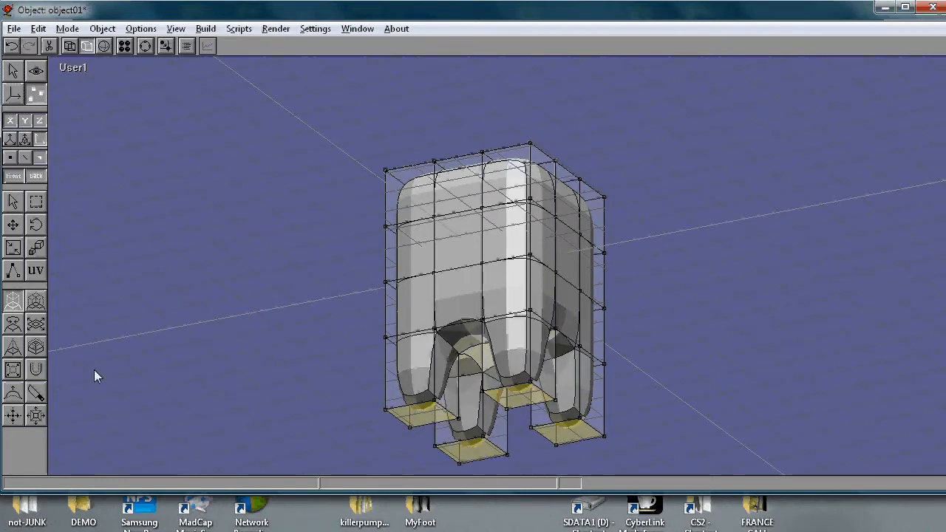
pyautogui.click(41, 329)
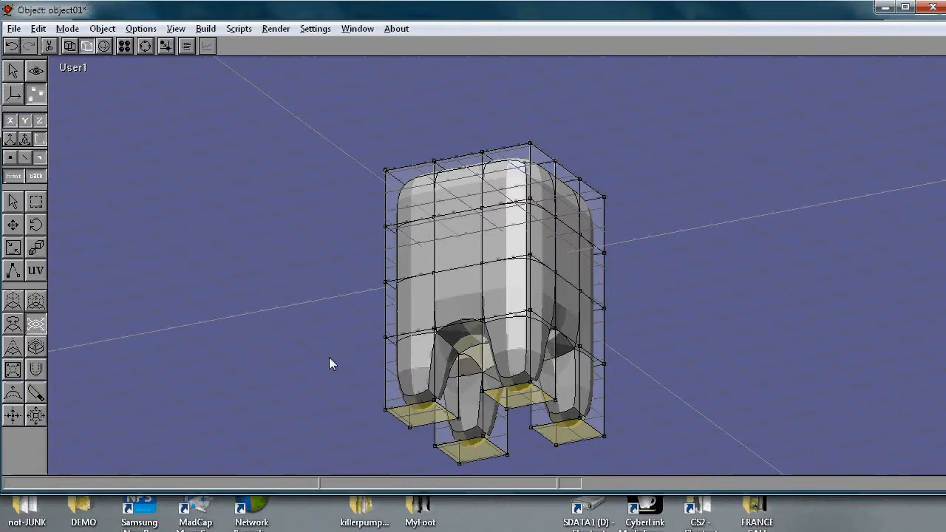
pyautogui.moveTo(435, 413); pyautogui.dragTo(484, 417)
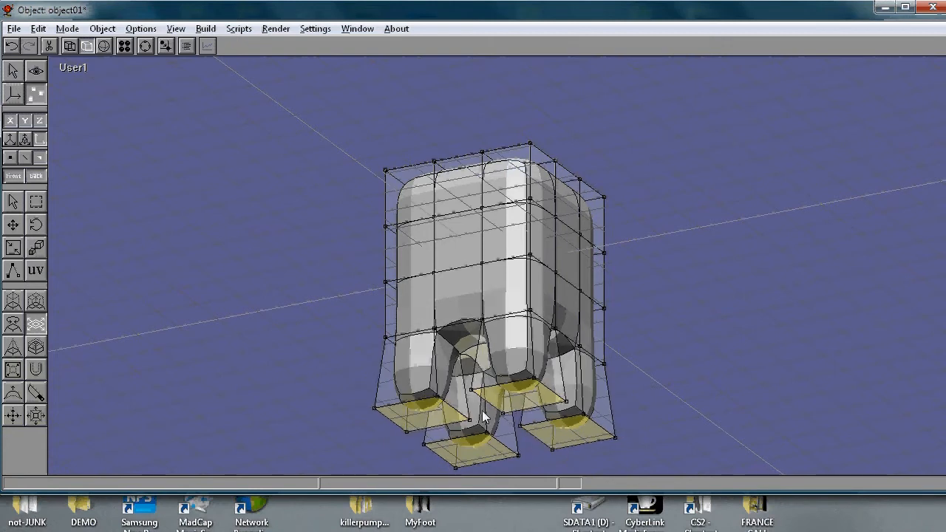
# - Form wide feet by flaring a ring outward at the leg ends and extruding thin soles that taper inward
pyautogui.click(13, 371)
pyautogui.moveTo(457, 381); pyautogui.dragTo(290, 363)
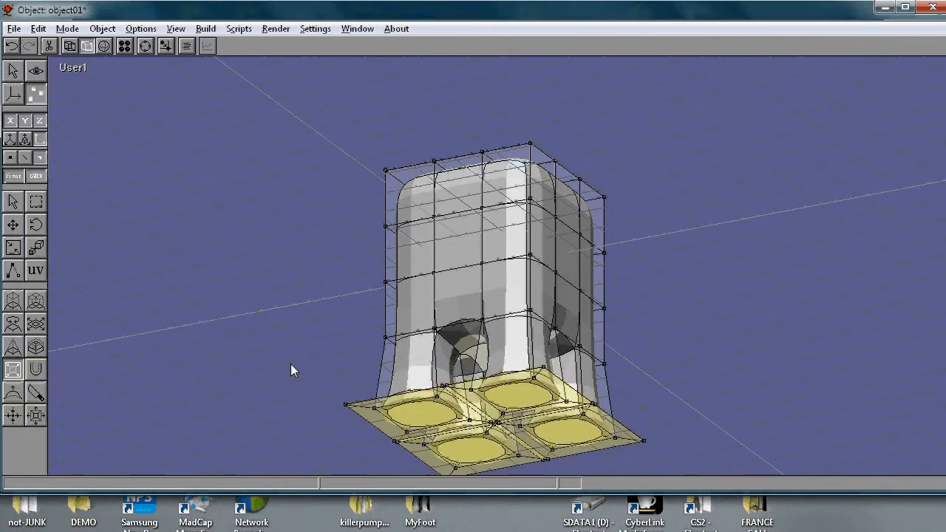
pyautogui.click(13, 301)
pyautogui.moveTo(441, 409)
pyautogui.mouseDown()
pyautogui.moveTo(403, 394)
pyautogui.moveTo(441, 395)
pyautogui.mouseUp()
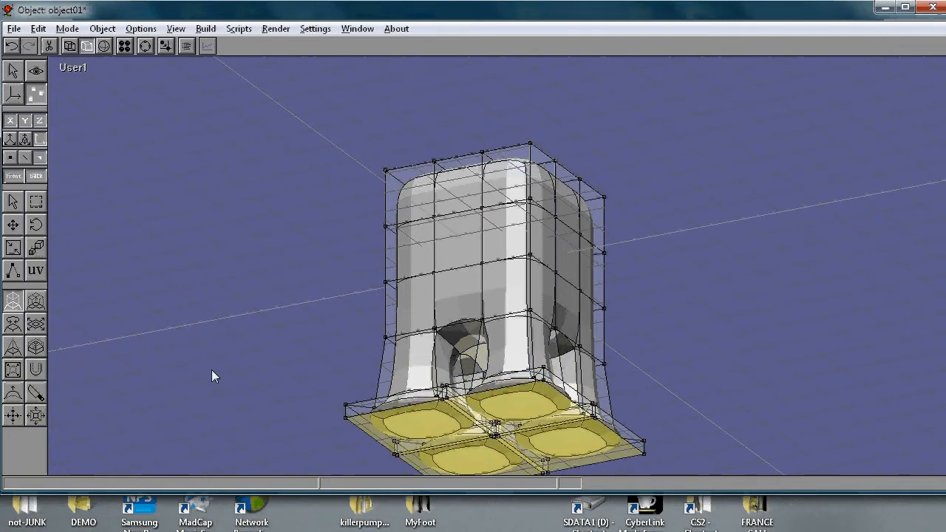
pyautogui.click(36, 324)
pyautogui.moveTo(496, 415)
pyautogui.mouseDown()
pyautogui.moveTo(522, 406)
pyautogui.moveTo(482, 407)
pyautogui.mouseUp()
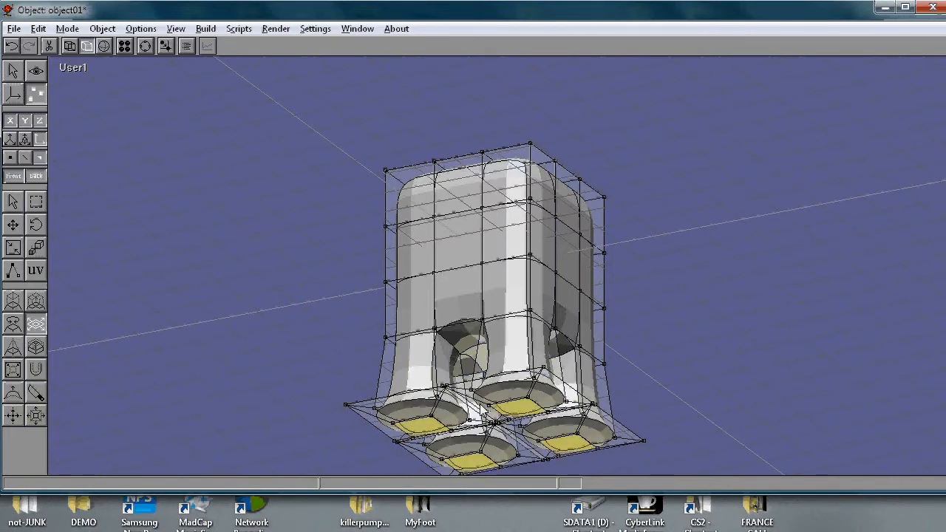
# - Switch from face selection to point selection for editing the control points of the feet seen from below
pyautogui.press('a')
pyautogui.hotkey('ctrl', 'r')
pyautogui.moveTo(442, 306); pyautogui.dragTo(287, 309)
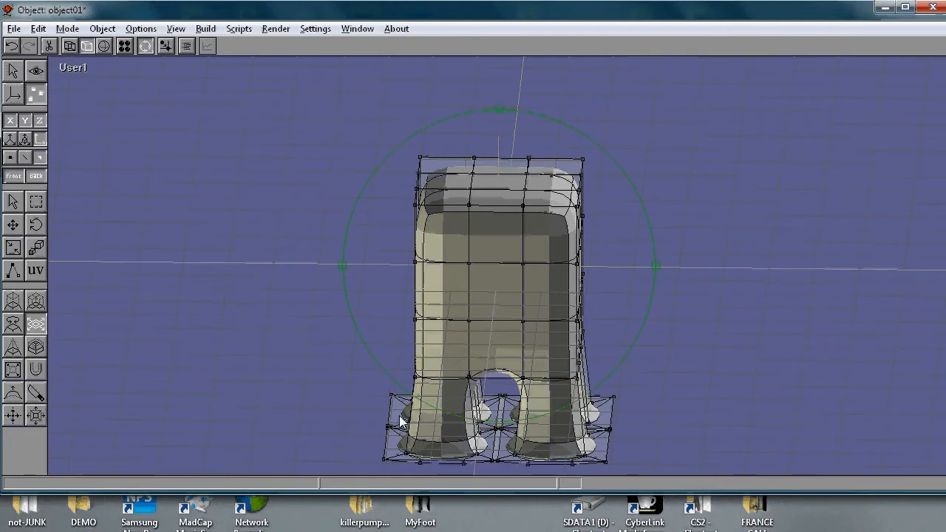
pyautogui.moveTo(459, 392); pyautogui.dragTo(296, 252)
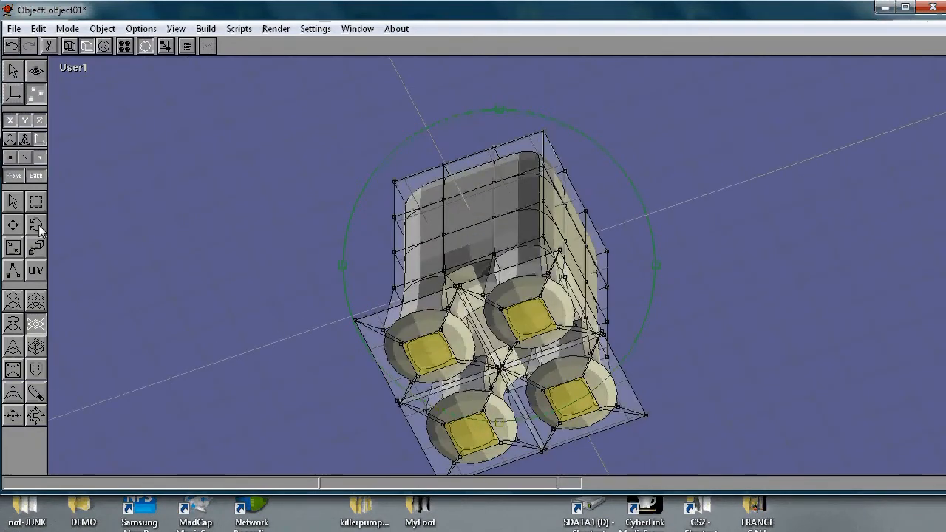
pyautogui.click(40, 159)
pyautogui.click(9, 157)
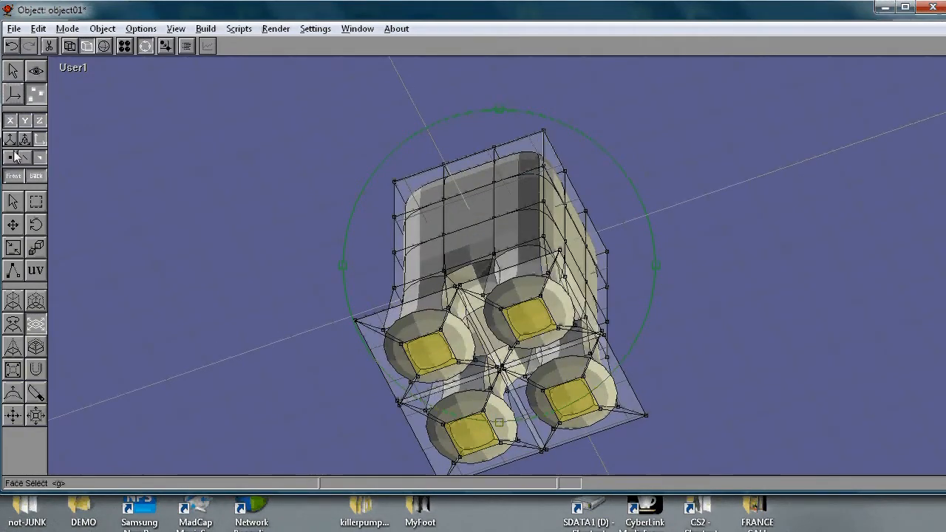
pyautogui.click(25, 159)
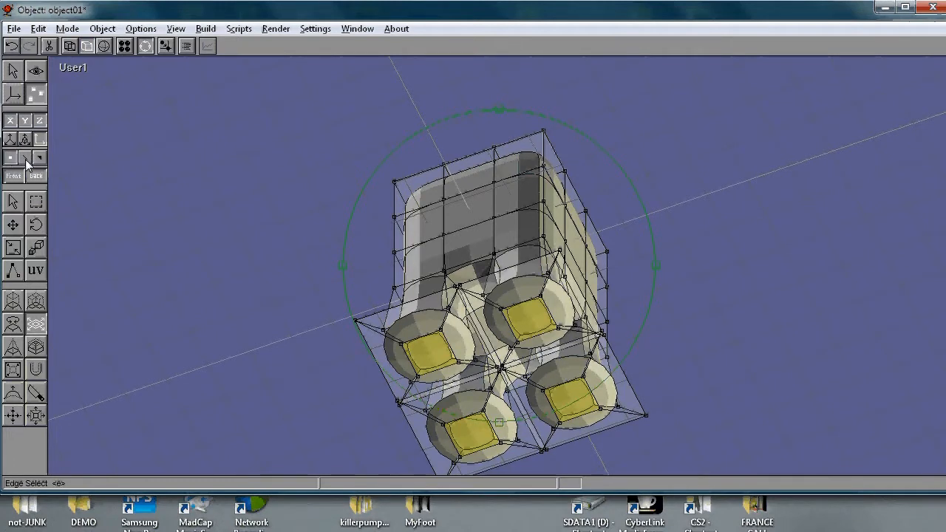
pyautogui.click(13, 160)
pyautogui.click(25, 158)
pyautogui.click(13, 160)
pyautogui.click(13, 202)
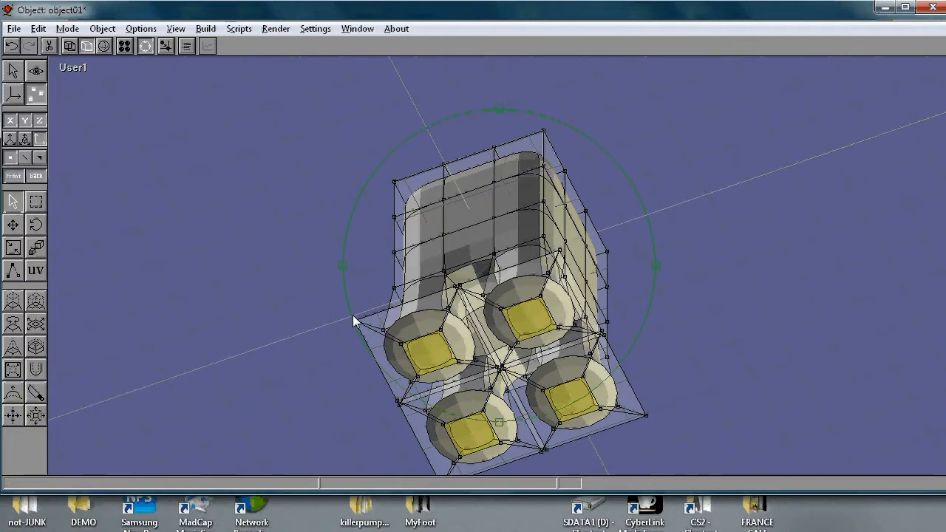
# - Select outer corner points along one side of the feet and move them slightly outward
pyautogui.moveTo(386, 321)
pyautogui.mouseDown()
pyautogui.moveTo(440, 318)
pyautogui.moveTo(387, 305)
pyautogui.mouseUp()
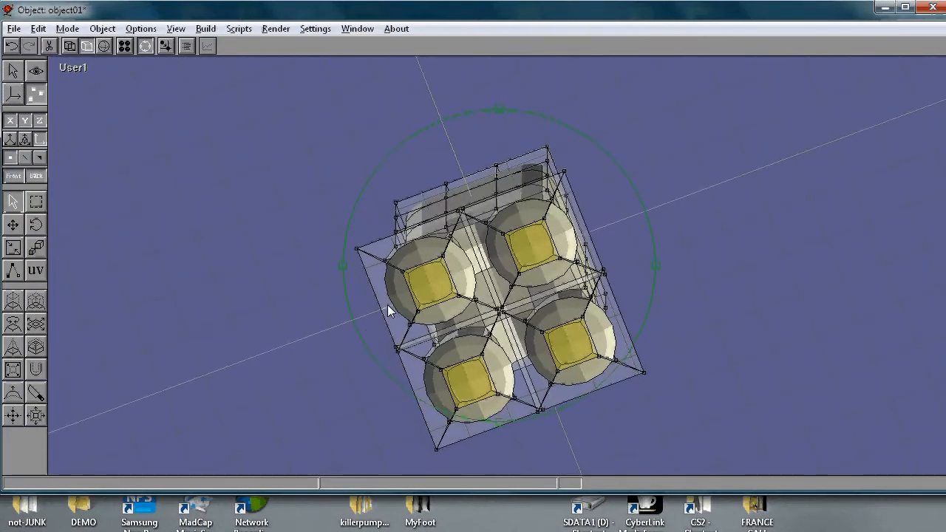
pyautogui.hotkey('ctrl', 'r')
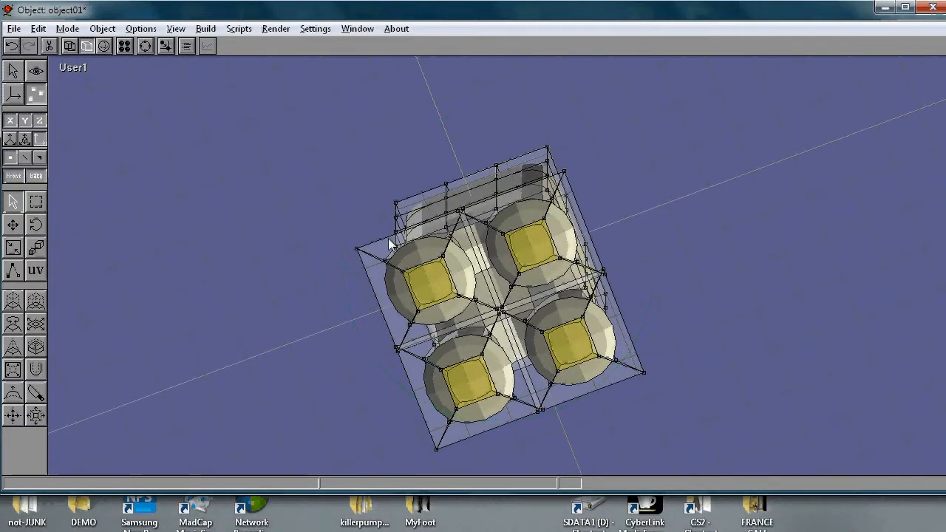
pyautogui.click(358, 250)
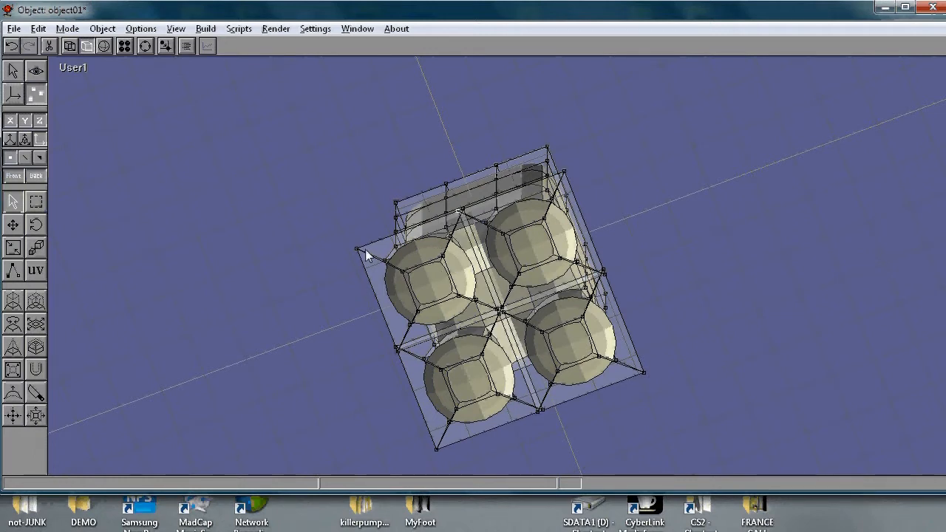
pyautogui.click(14, 226)
pyautogui.moveTo(372, 246); pyautogui.dragTo(347, 243)
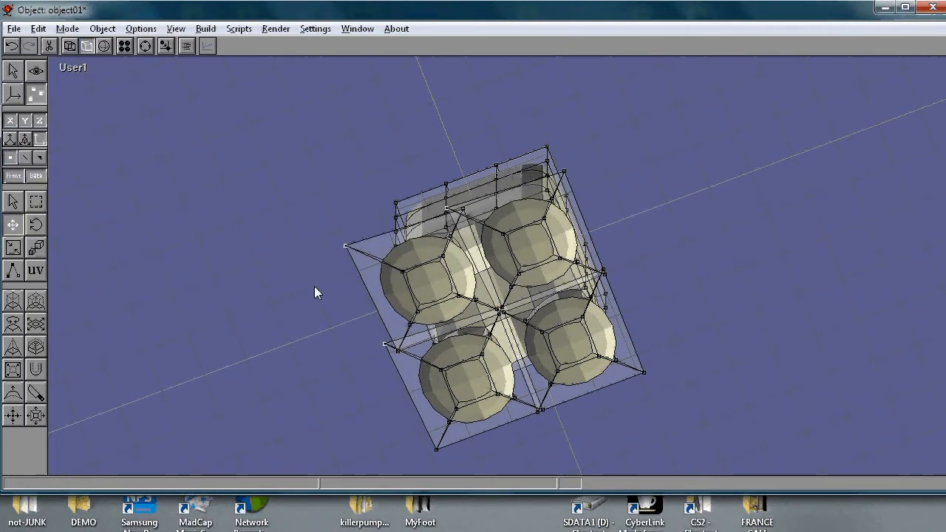
# - Examine the body, legs and flared feet from a level side view
pyautogui.hotkey('ctrl', 'r')
pyautogui.moveTo(435, 238); pyautogui.dragTo(408, 232)
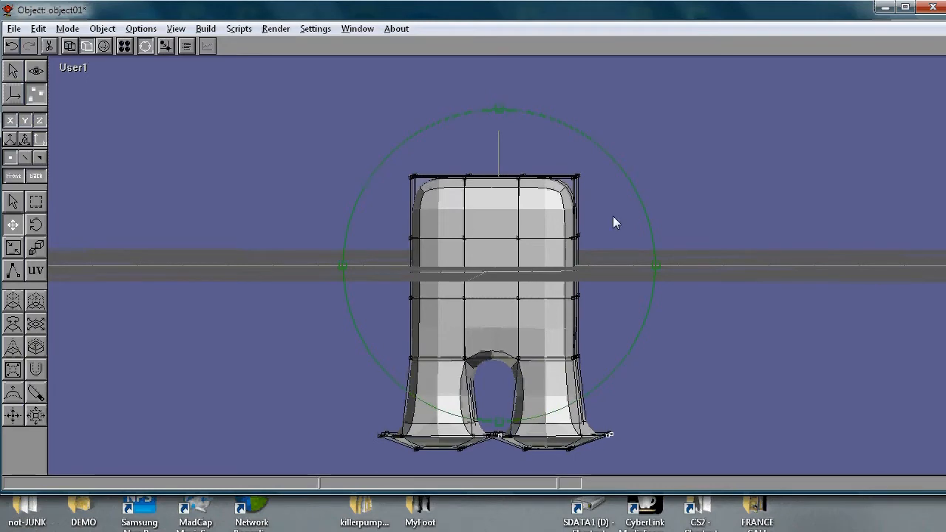
pyautogui.moveTo(393, 183); pyautogui.dragTo(416, 197)
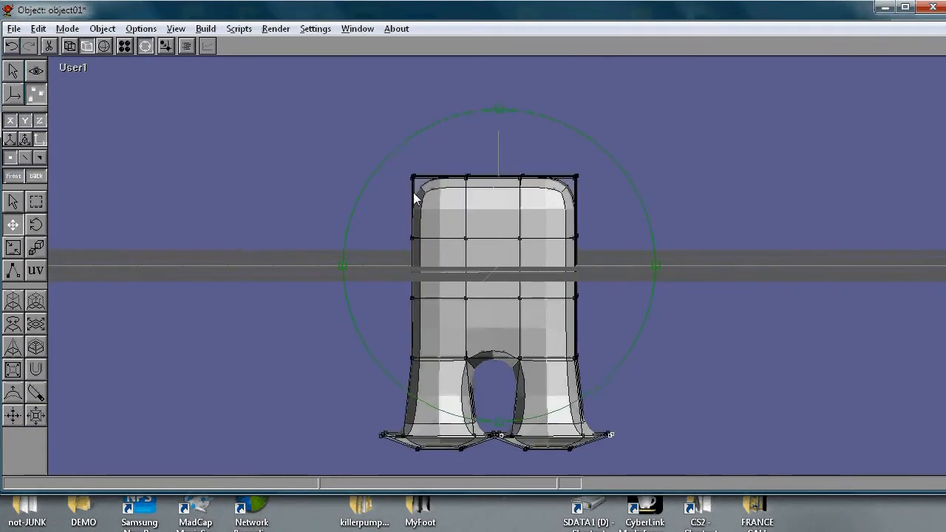
pyautogui.moveTo(323, 206); pyautogui.dragTo(328, 206)
pyautogui.moveTo(328, 206); pyautogui.dragTo(326, 219)
pyautogui.moveTo(423, 215)
pyautogui.mouseDown()
pyautogui.moveTo(448, 219)
pyautogui.moveTo(430, 216)
pyautogui.mouseUp()
pyautogui.moveTo(321, 193); pyautogui.dragTo(511, 226)
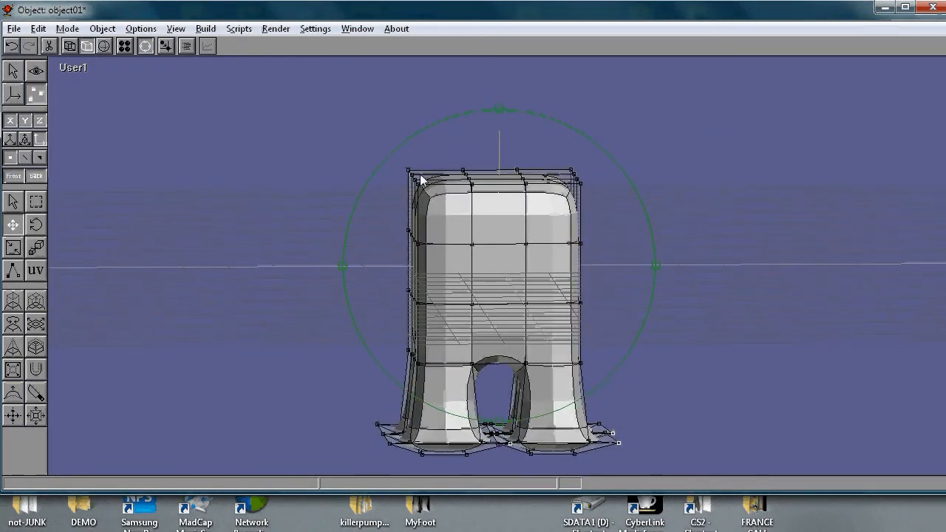
# - Box-select the row of edges along one upper side of the body's control cage
pyautogui.click(17, 205)
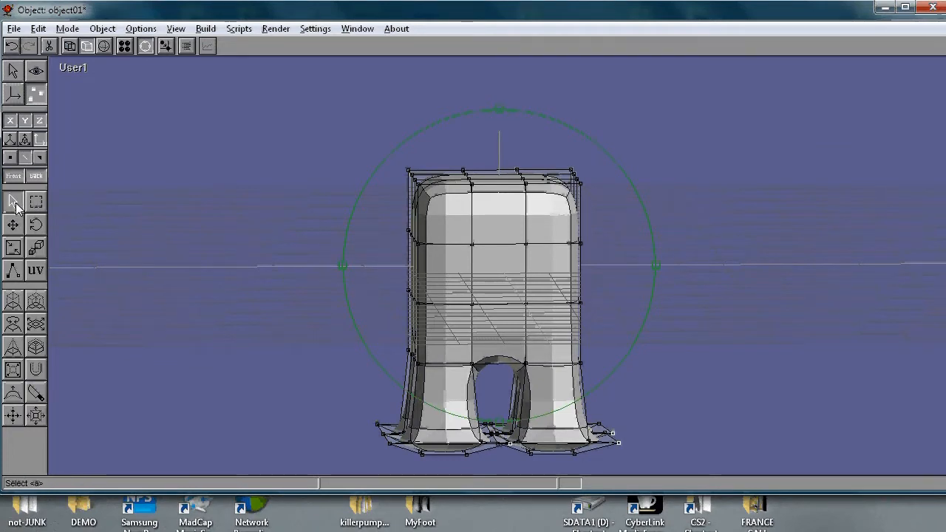
pyautogui.click(40, 209)
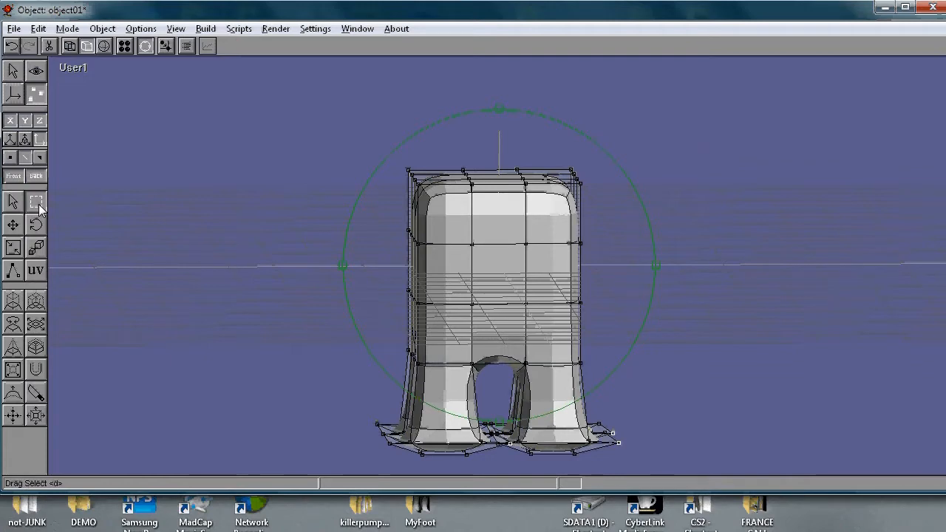
pyautogui.moveTo(382, 157); pyautogui.dragTo(417, 148)
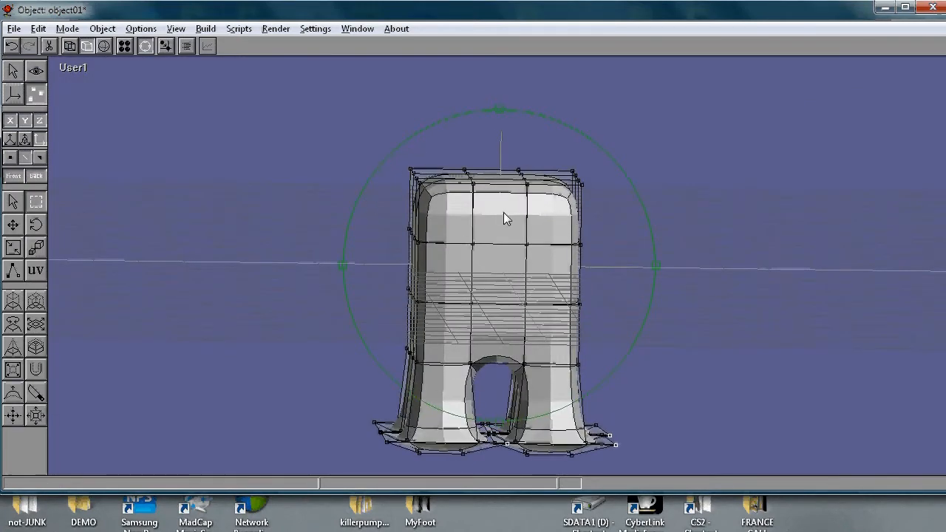
pyautogui.hotkey('ctrl', 'r')
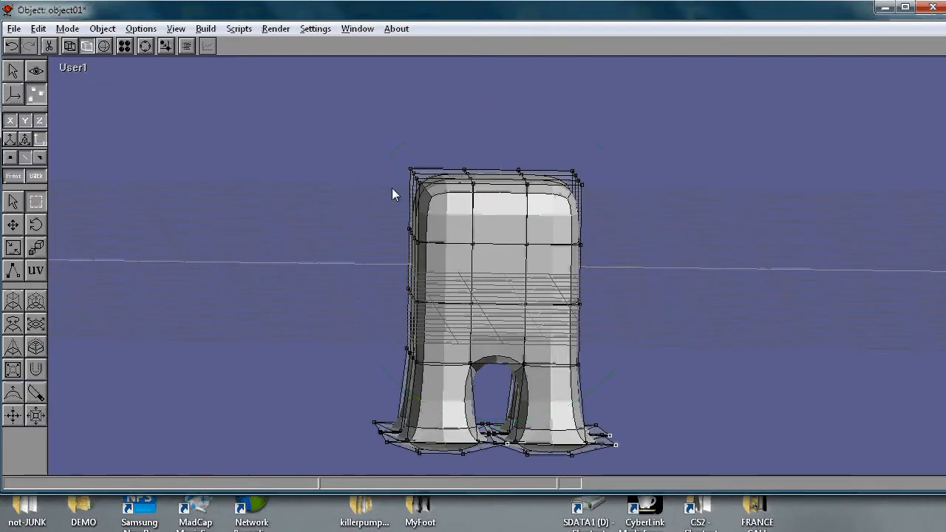
pyautogui.moveTo(388, 147); pyautogui.dragTo(442, 206)
pyautogui.press('a')
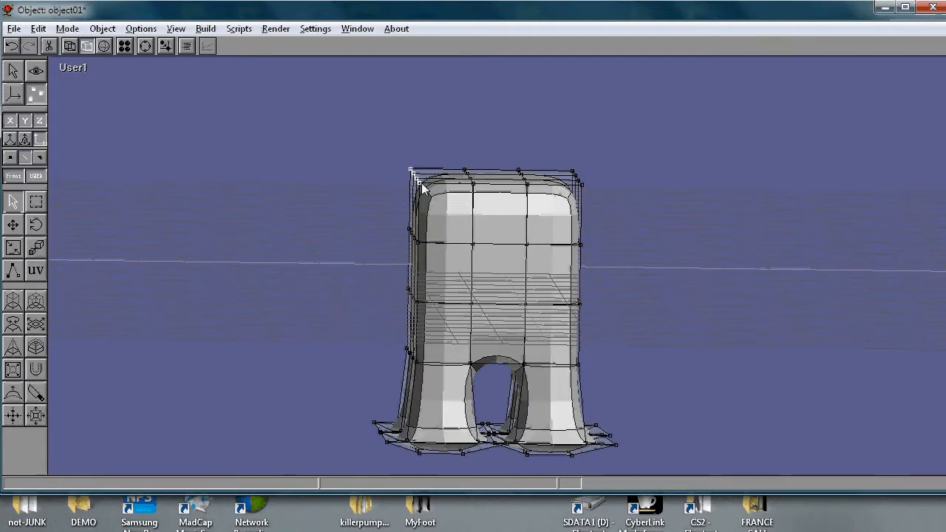
# - Show all four viewports together, with the body's selected upper edges turned into view
pyautogui.hotkey('ctrl', 'r')
pyautogui.moveTo(459, 235)
pyautogui.mouseDown()
pyautogui.moveTo(477, 247)
pyautogui.moveTo(465, 249)
pyautogui.mouseUp()
pyautogui.click(78, 75)
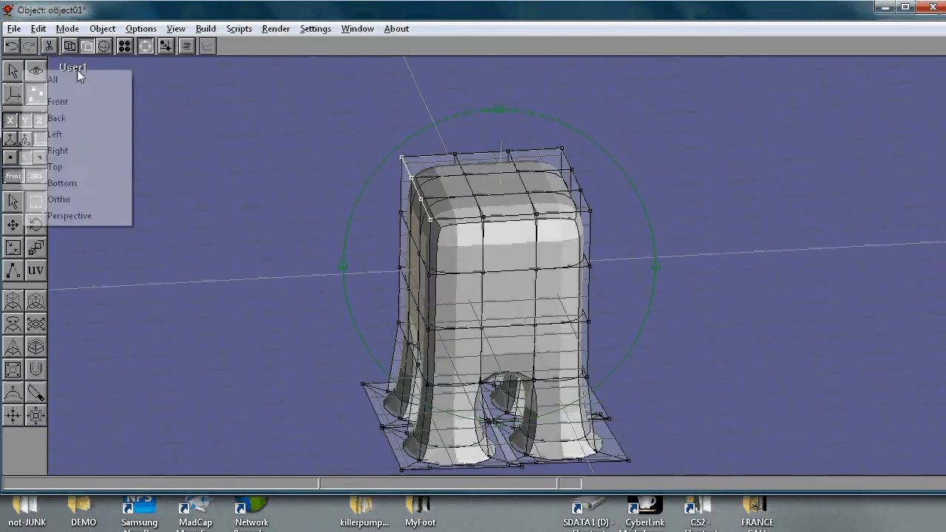
pyautogui.click(80, 80)
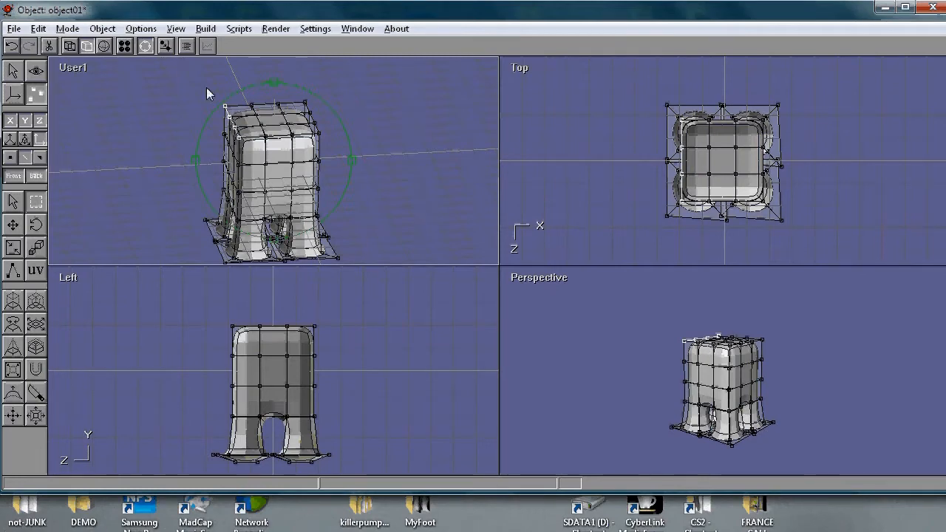
# - Enlarge the user view to full size and move the selected upper front edges down and inward to slope the body's corner
pyautogui.click(78, 70)
pyautogui.click(56, 76)
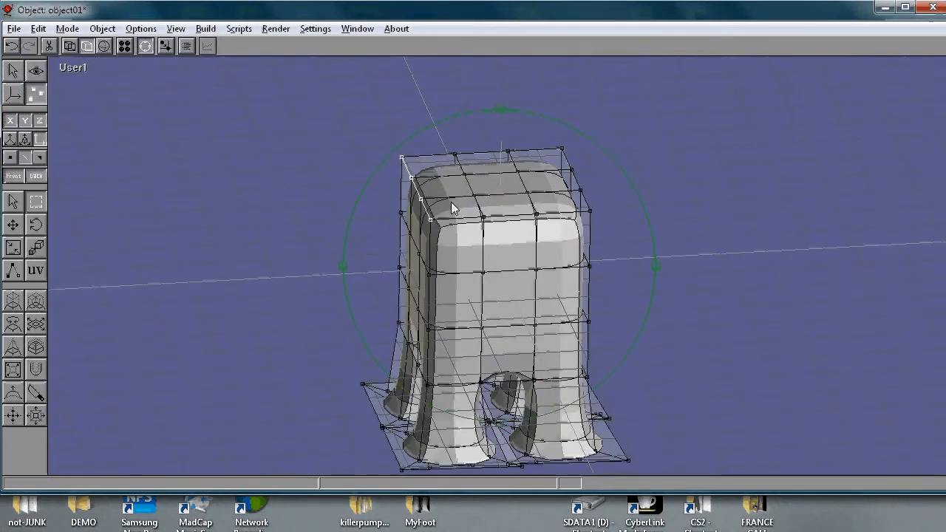
pyautogui.moveTo(446, 234); pyautogui.dragTo(440, 220)
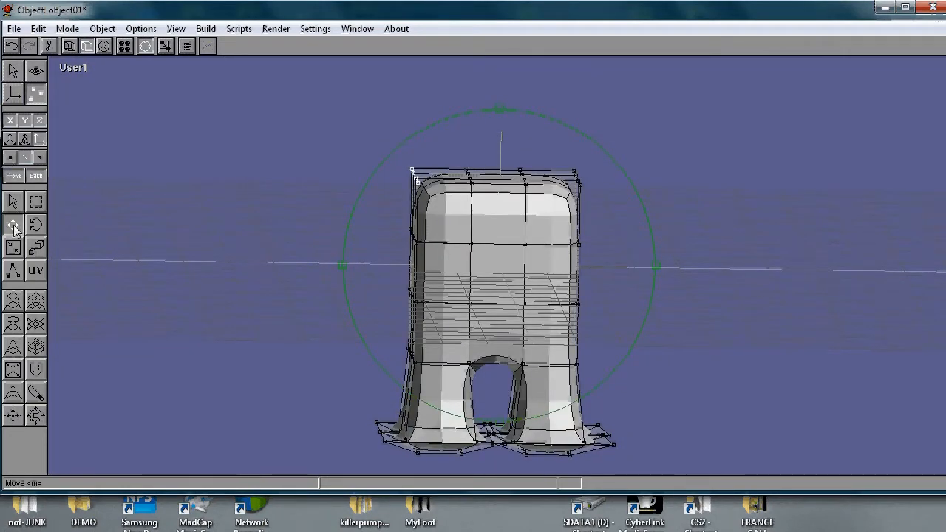
pyautogui.moveTo(418, 162)
pyautogui.mouseDown()
pyautogui.moveTo(403, 161)
pyautogui.moveTo(423, 170)
pyautogui.moveTo(415, 179)
pyautogui.mouseUp()
pyautogui.moveTo(439, 210)
pyautogui.mouseDown()
pyautogui.moveTo(418, 171)
pyautogui.moveTo(366, 145)
pyautogui.moveTo(442, 205)
pyautogui.moveTo(443, 191)
pyautogui.mouseUp()
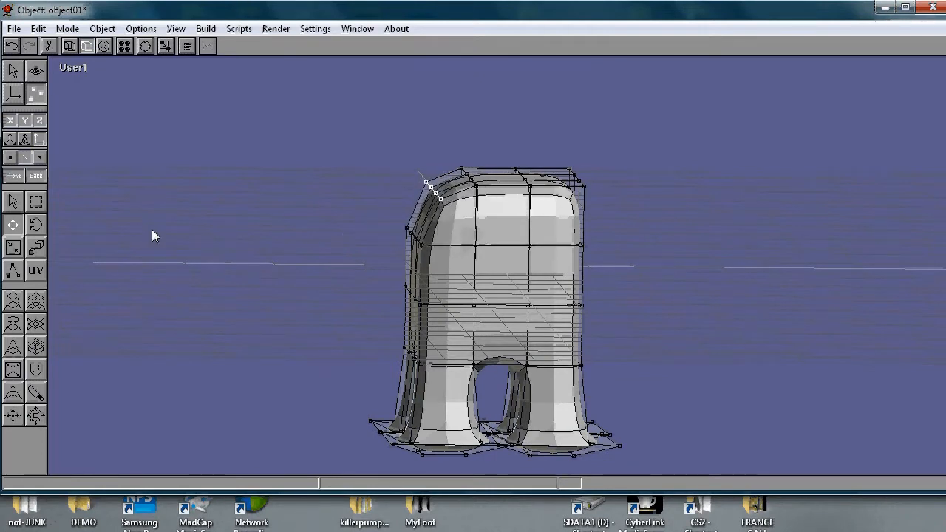
# - Box-select the edges around the sloped upper front corner and shift them down and inward toward the body's middle
pyautogui.click(36, 201)
pyautogui.moveTo(372, 197); pyautogui.dragTo(442, 269)
pyautogui.moveTo(366, 139); pyautogui.dragTo(489, 259)
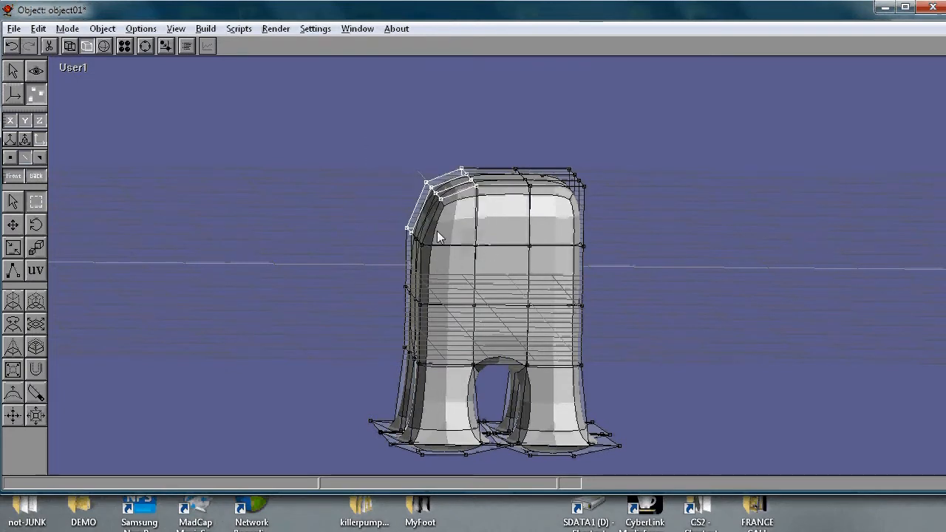
pyautogui.moveTo(367, 138); pyautogui.dragTo(469, 258)
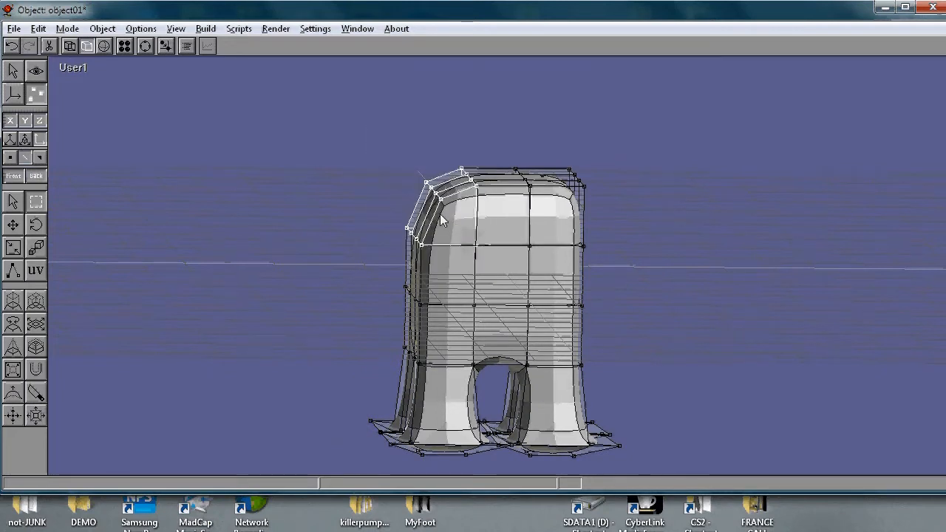
pyautogui.click(13, 225)
pyautogui.moveTo(436, 210); pyautogui.dragTo(456, 221)
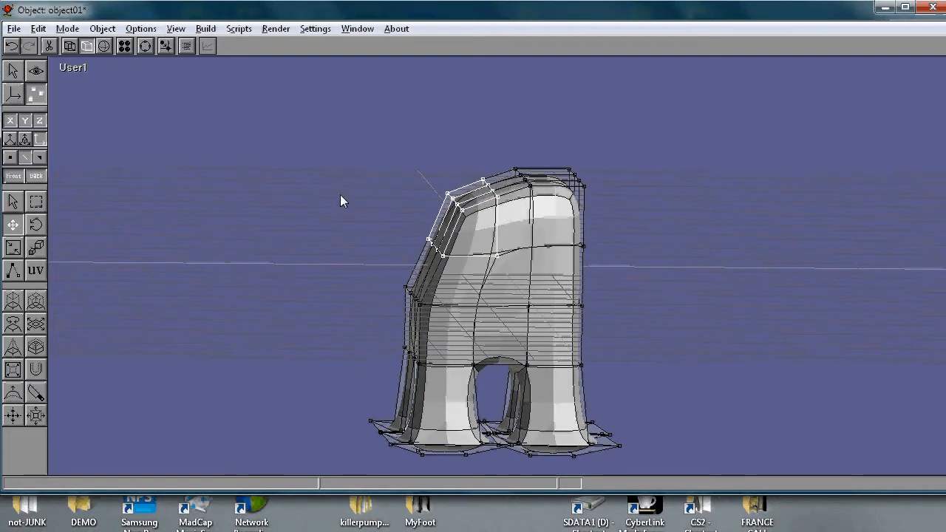
# - Clear the selection, pick the middle upper face on the body's sloped front and extrude it outward as the trunk's base
pyautogui.press('d')
pyautogui.click(443, 226)
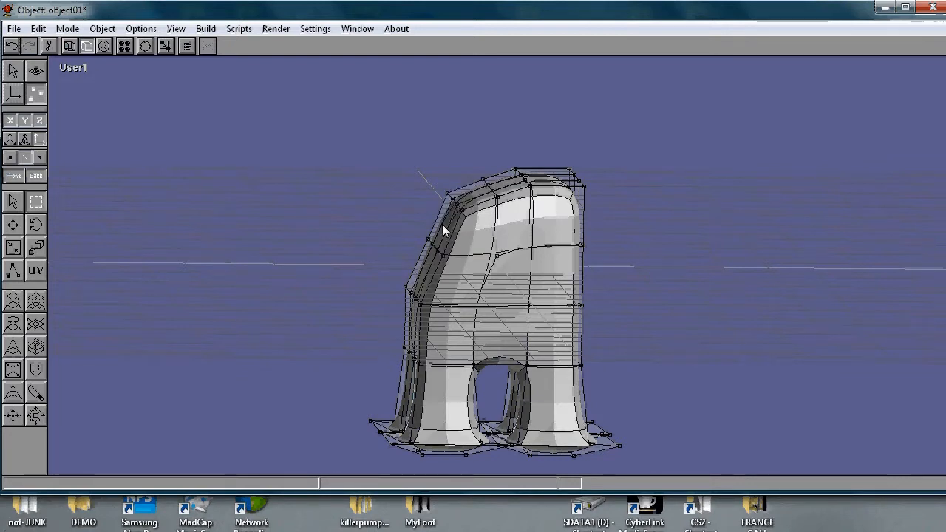
pyautogui.hotkey('ctrl', 'r')
pyautogui.moveTo(429, 248); pyautogui.dragTo(461, 231)
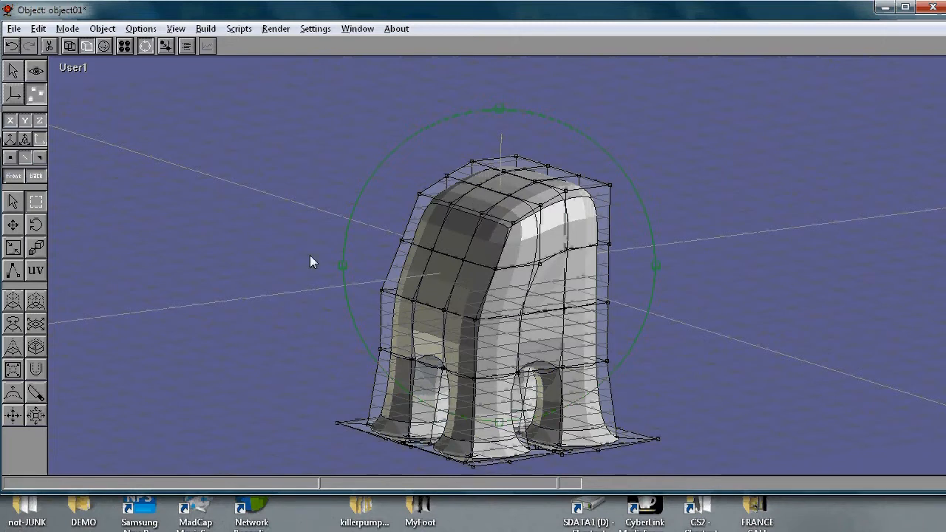
pyautogui.click(13, 204)
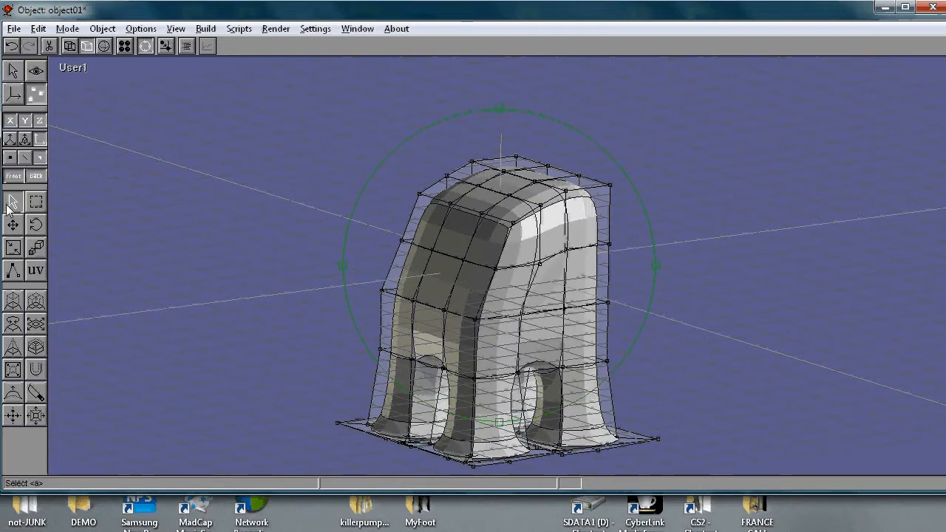
pyautogui.click(317, 251)
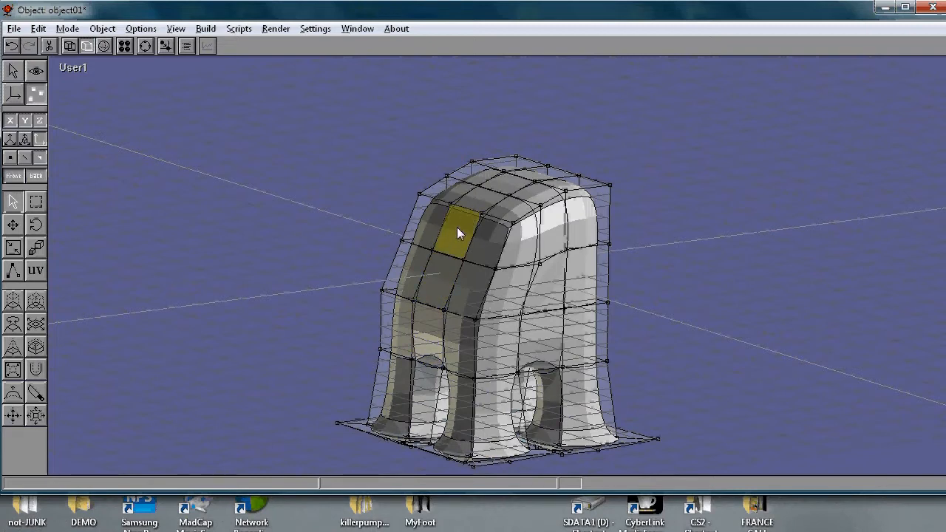
pyautogui.click(10, 300)
pyautogui.moveTo(469, 221); pyautogui.dragTo(494, 217)
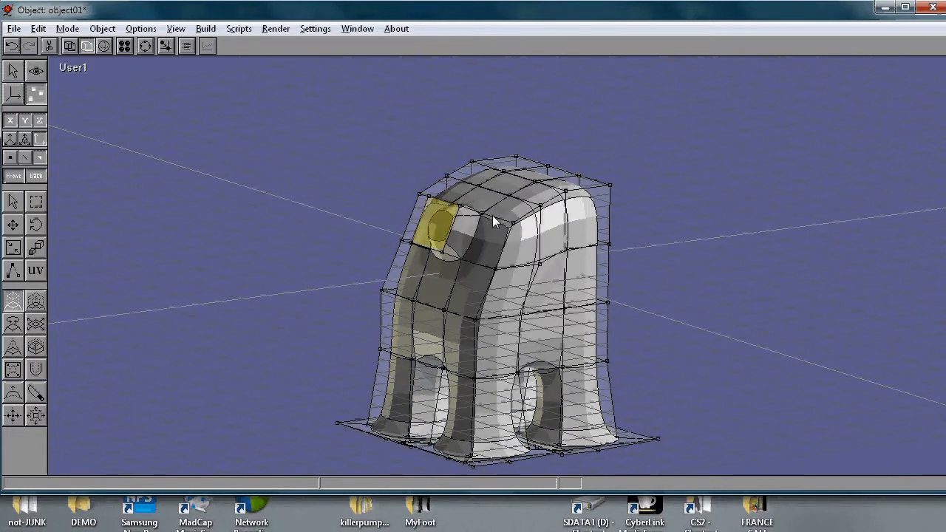
# - Rotate the extruded trunk base's end face to a nearly vertical orientation, checking it from the side
pyautogui.hotkey('ctrl', 'r')
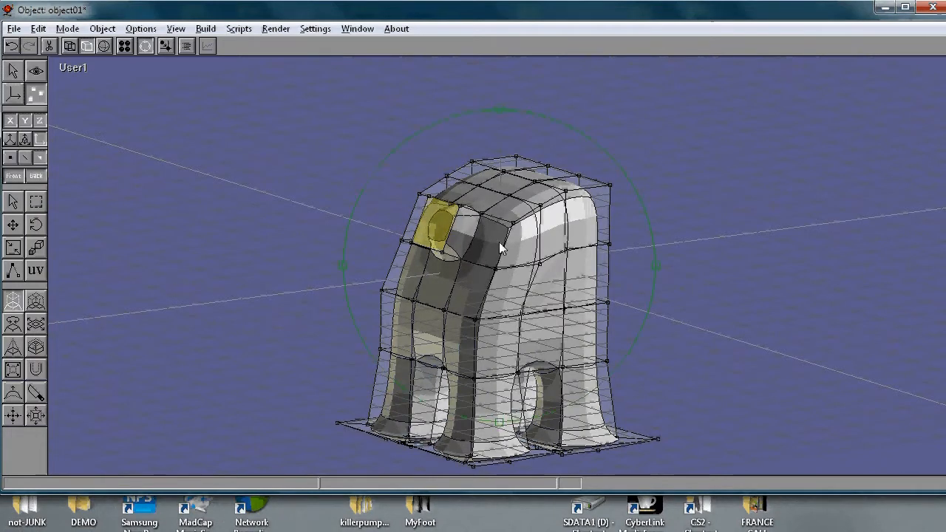
pyautogui.moveTo(500, 241); pyautogui.dragTo(477, 239)
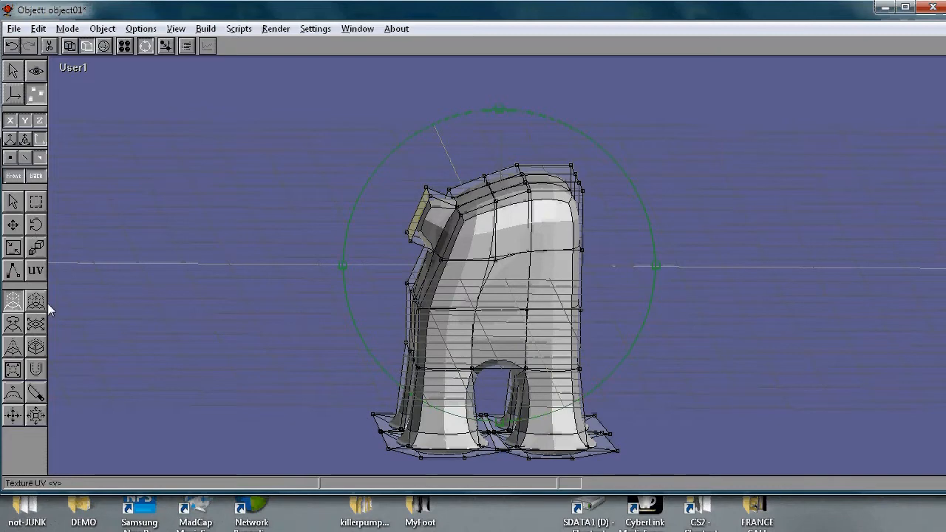
pyautogui.click(14, 328)
pyautogui.moveTo(427, 180); pyautogui.dragTo(425, 181)
pyautogui.hotkey('ctrl', 'r')
pyautogui.moveTo(431, 192); pyautogui.dragTo(380, 271)
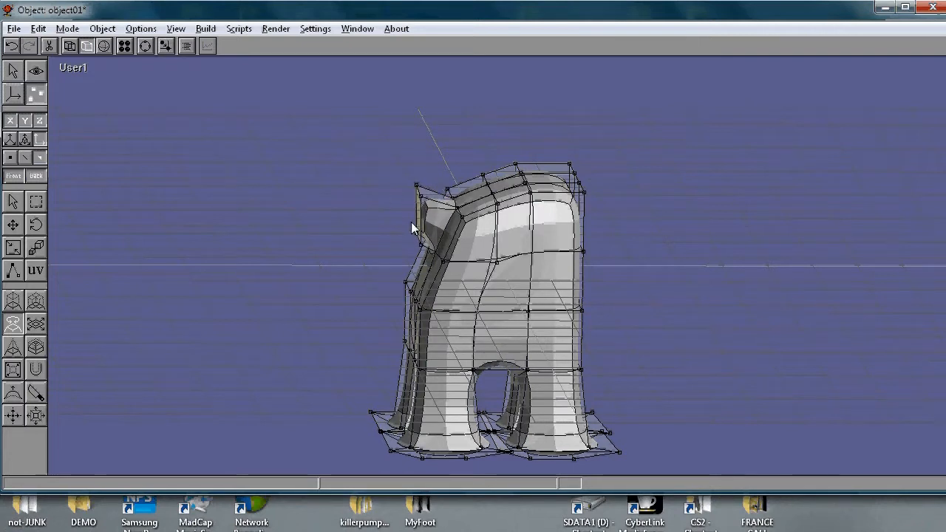
# - Extrude the trunk's end face forward as a second segment and scale the new end face down
pyautogui.click(14, 302)
pyautogui.moveTo(400, 209); pyautogui.dragTo(133, 293)
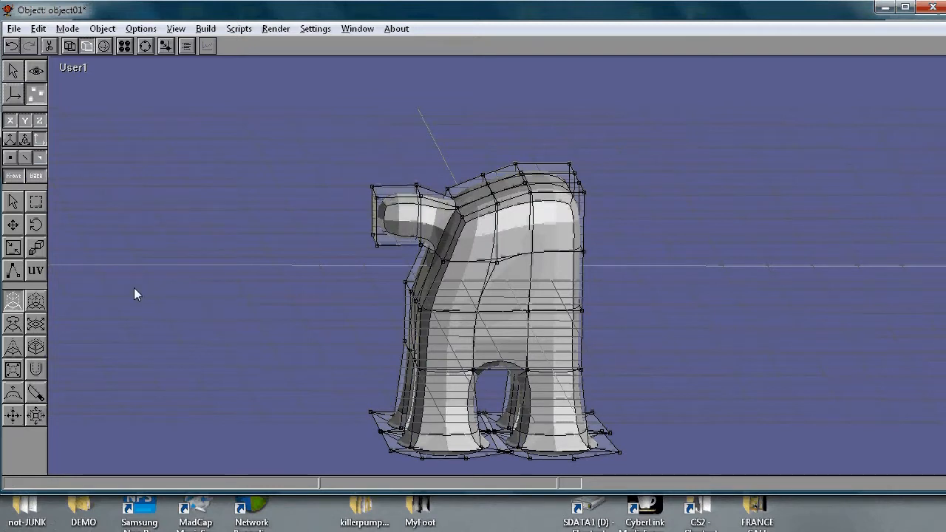
pyautogui.click(37, 324)
pyautogui.moveTo(407, 166); pyautogui.dragTo(380, 200)
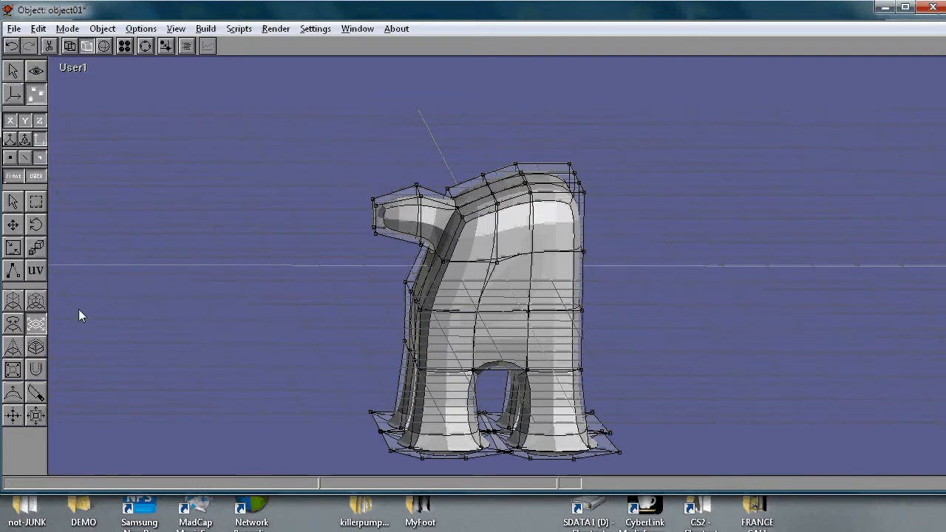
# - Tilt the trunk's end face slightly downward and extrude another forward segment from it
pyautogui.click(13, 324)
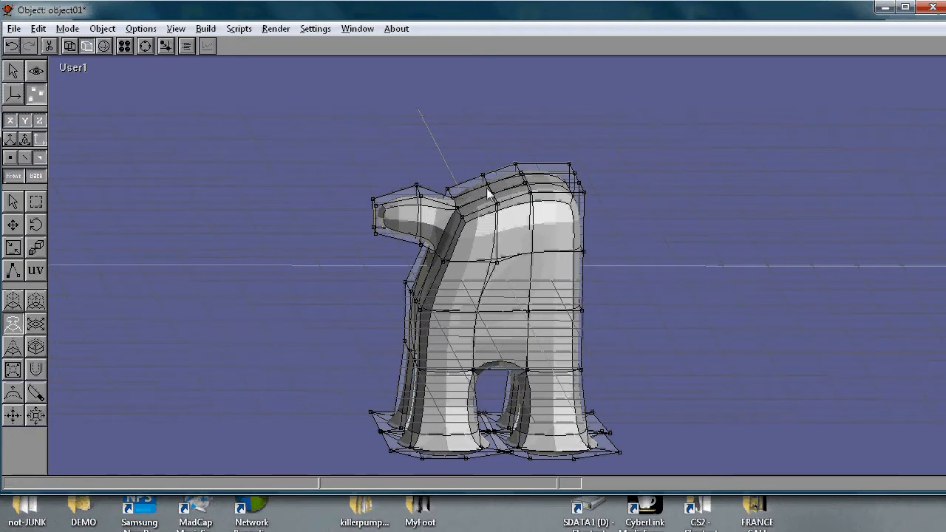
pyautogui.moveTo(373, 211); pyautogui.dragTo(374, 221)
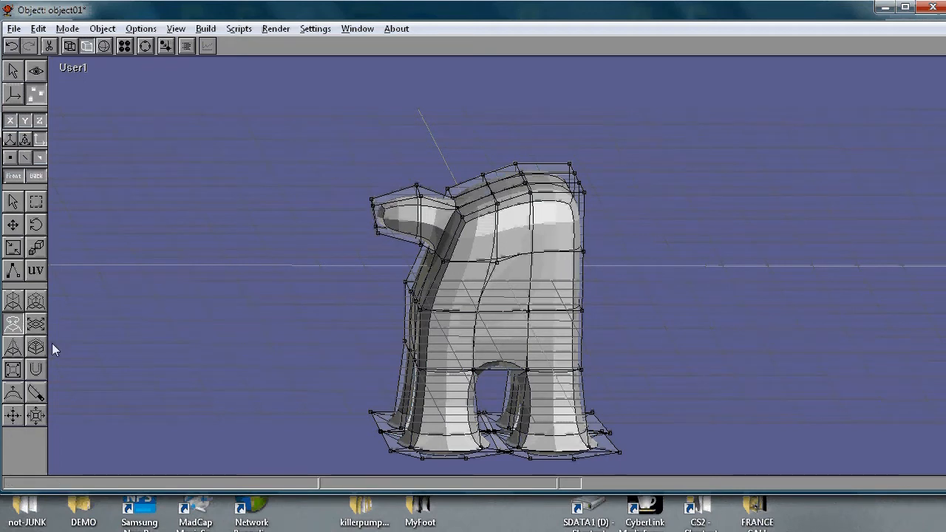
pyautogui.click(12, 301)
pyautogui.moveTo(392, 216)
pyautogui.mouseDown()
pyautogui.moveTo(423, 199)
pyautogui.moveTo(403, 205)
pyautogui.mouseUp()
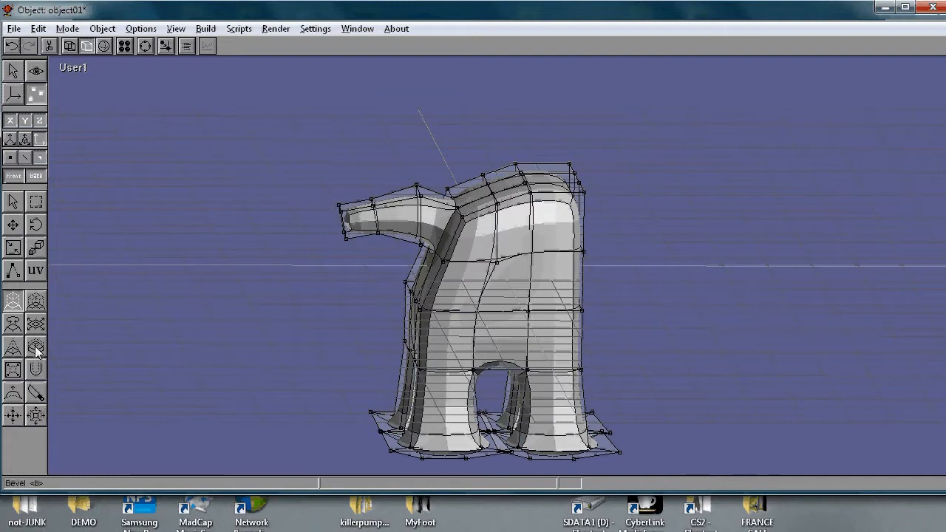
# - Scale down the trunk's end face and rotate it to face slightly upward
pyautogui.click(36, 324)
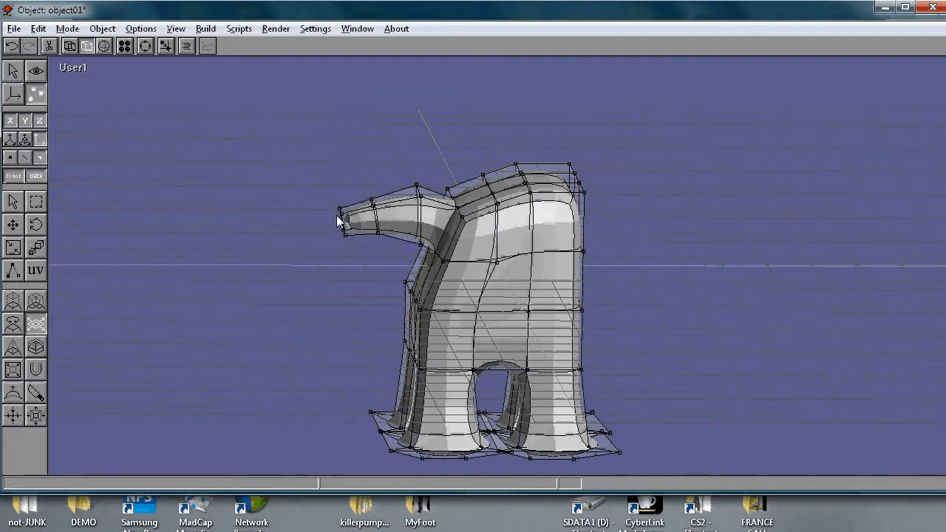
pyautogui.click(13, 326)
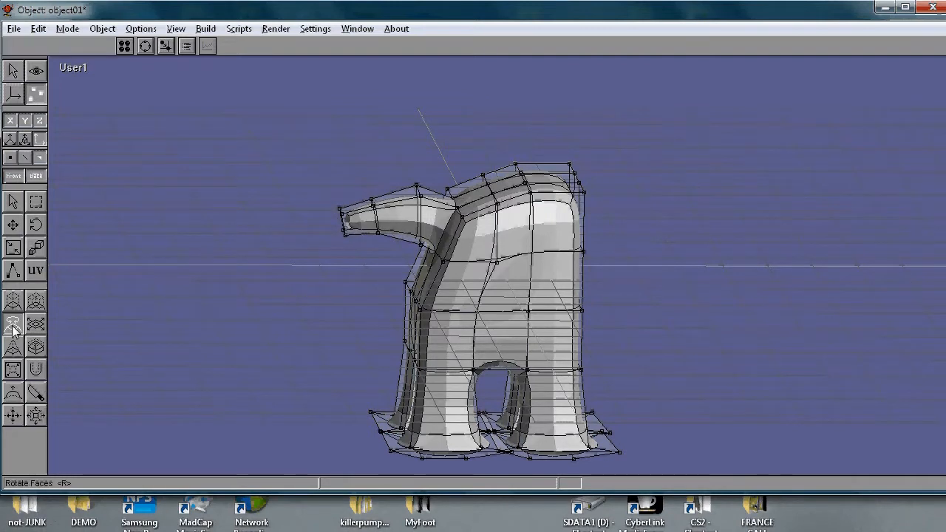
pyautogui.click(342, 220)
pyautogui.moveTo(316, 141); pyautogui.dragTo(291, 112)
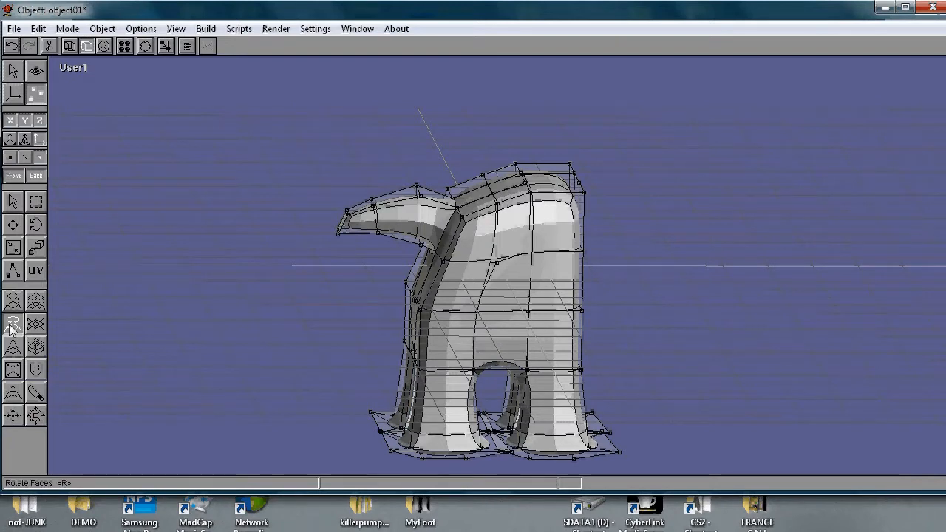
# - Extrude the upward-tilted trunk end, undo the overly long extrusion and extrude a shorter segment instead
pyautogui.click(13, 300)
pyautogui.moveTo(359, 222); pyautogui.dragTo(405, 207)
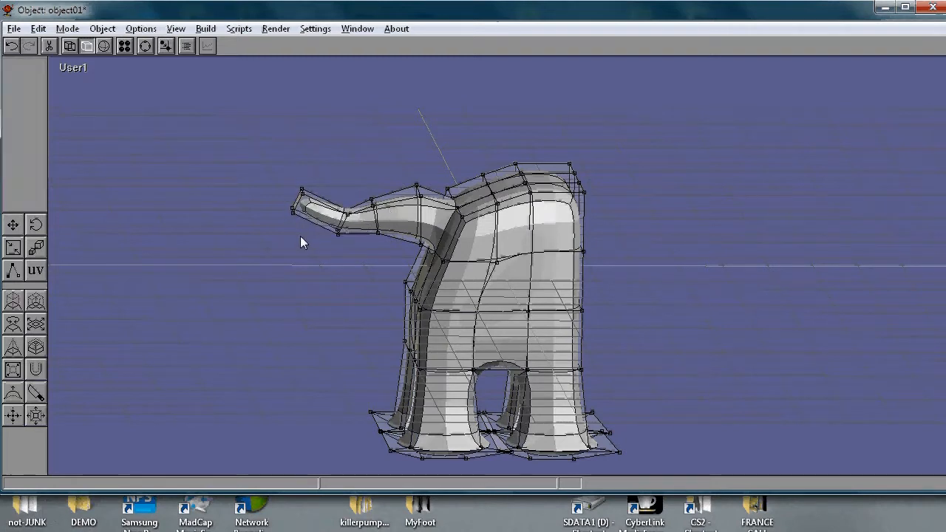
pyautogui.hotkey('ctrl', 'z')
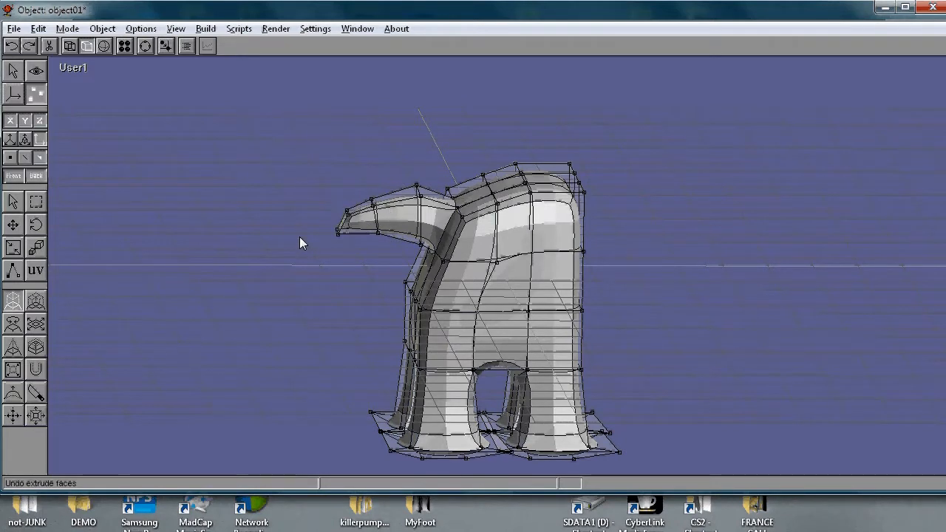
pyautogui.moveTo(374, 220); pyautogui.dragTo(390, 229)
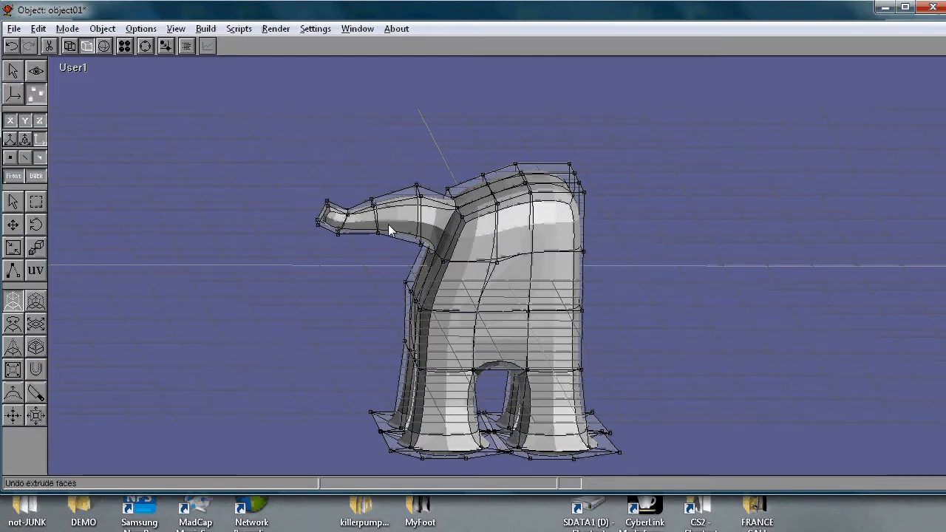
# - Rotate the trunk's end face further upward and extrude a steeper segment to continue the curl
pyautogui.click(13, 323)
pyautogui.moveTo(421, 204); pyautogui.dragTo(370, 80)
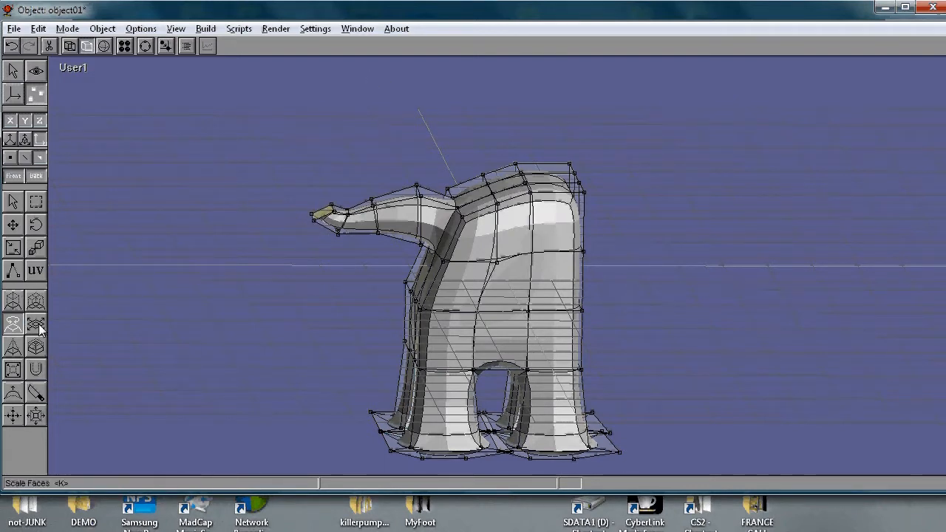
pyautogui.click(13, 301)
pyautogui.moveTo(274, 219); pyautogui.dragTo(332, 201)
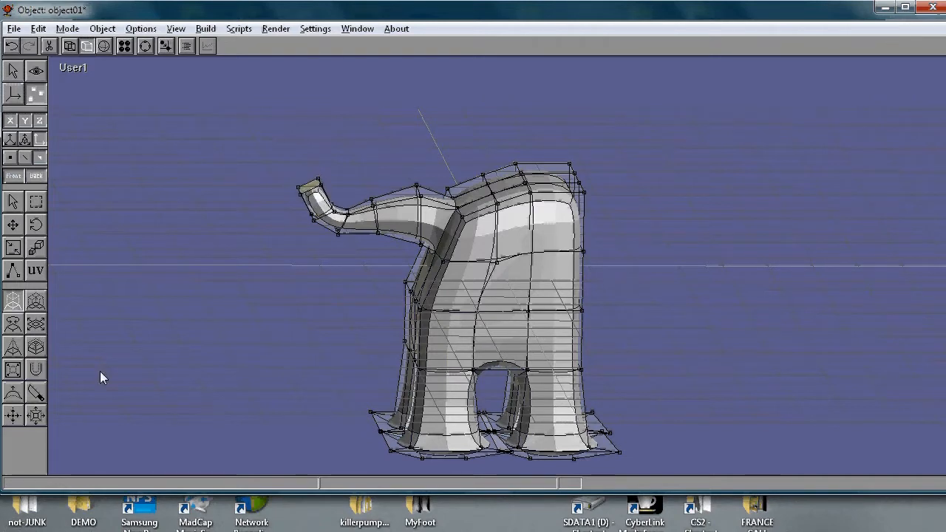
# - Turn the trunk's end face level, shrink it and extrude a final narrow segment straight up
pyautogui.click(18, 321)
pyautogui.click(357, 175)
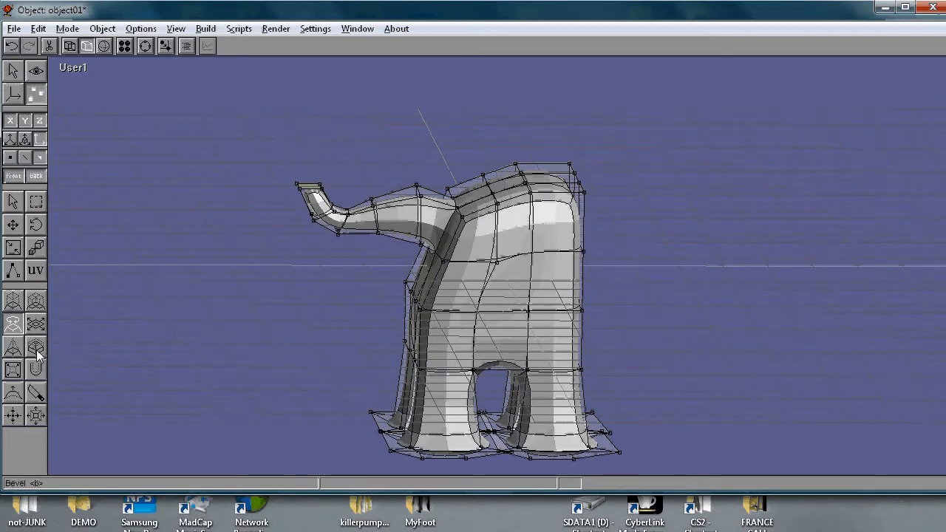
pyautogui.click(36, 323)
pyautogui.moveTo(383, 225); pyautogui.dragTo(141, 306)
pyautogui.click(13, 305)
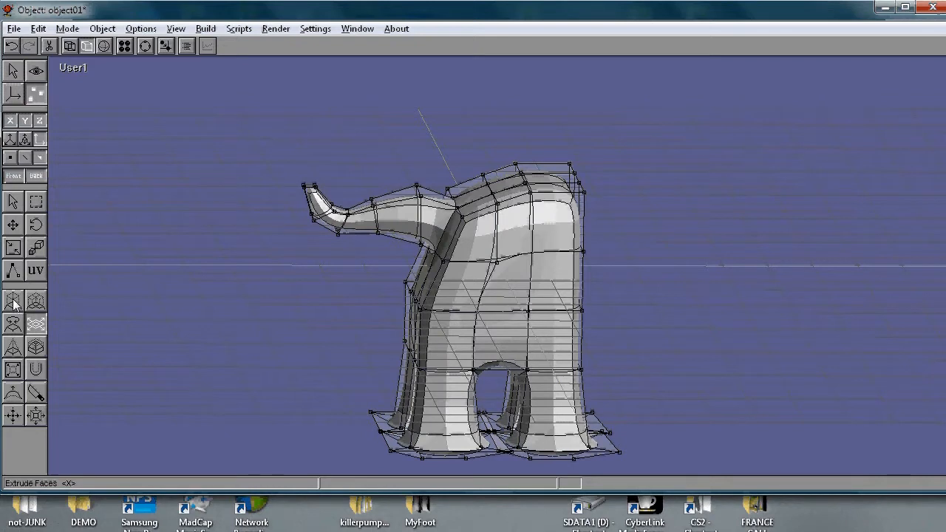
pyautogui.moveTo(317, 186); pyautogui.dragTo(351, 164)
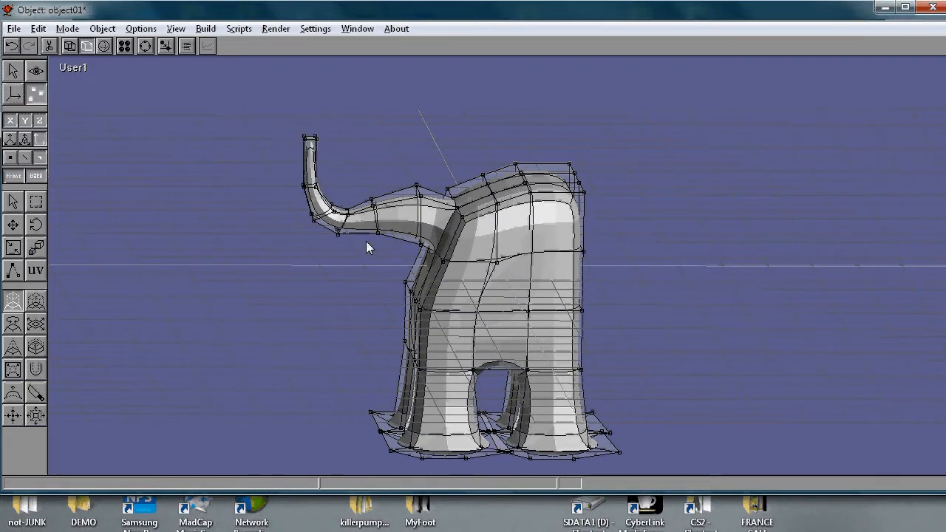
# - From a level side view, box-select the upper edge at the first joint of the trunk and lower it to slim the base
pyautogui.press('a')
pyautogui.moveTo(384, 259); pyautogui.dragTo(455, 169, button='middle')
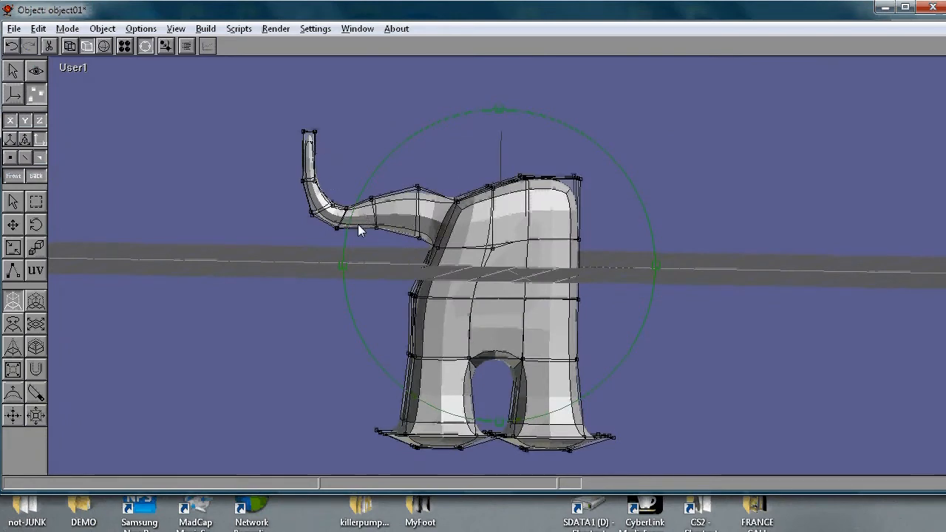
pyautogui.click(277, 239)
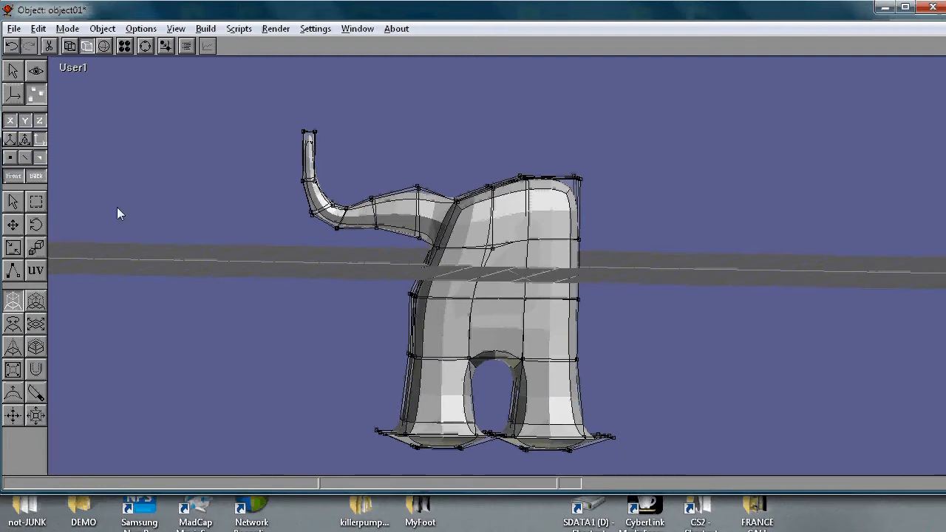
pyautogui.click(32, 206)
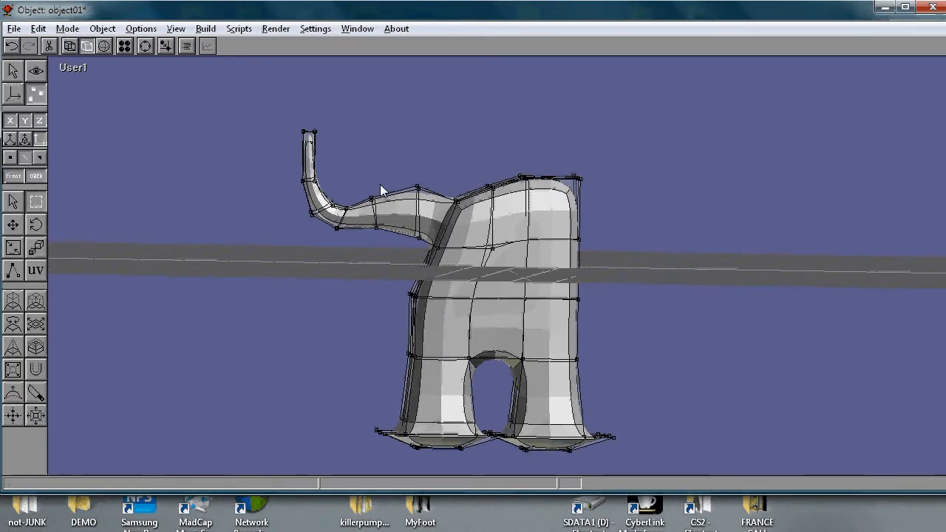
pyautogui.moveTo(393, 167); pyautogui.dragTo(442, 213)
pyautogui.click(15, 224)
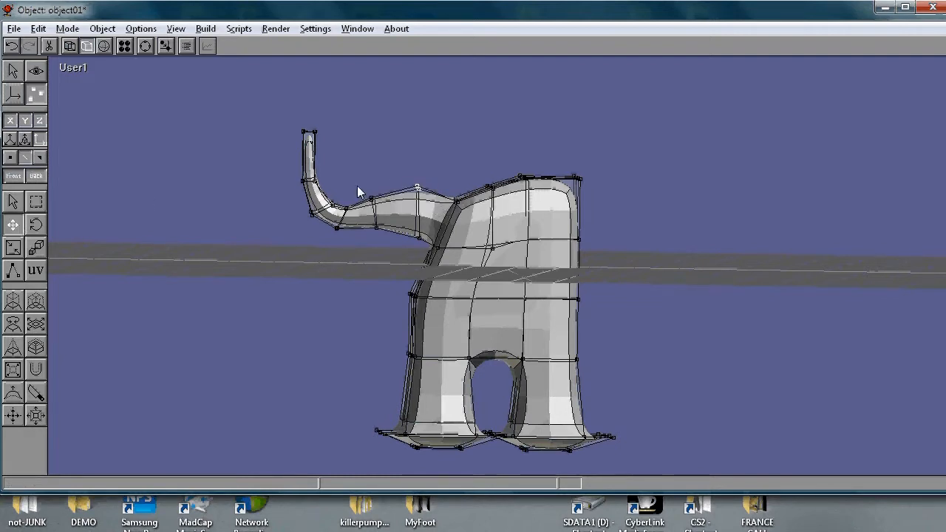
pyautogui.moveTo(418, 187); pyautogui.dragTo(416, 200)
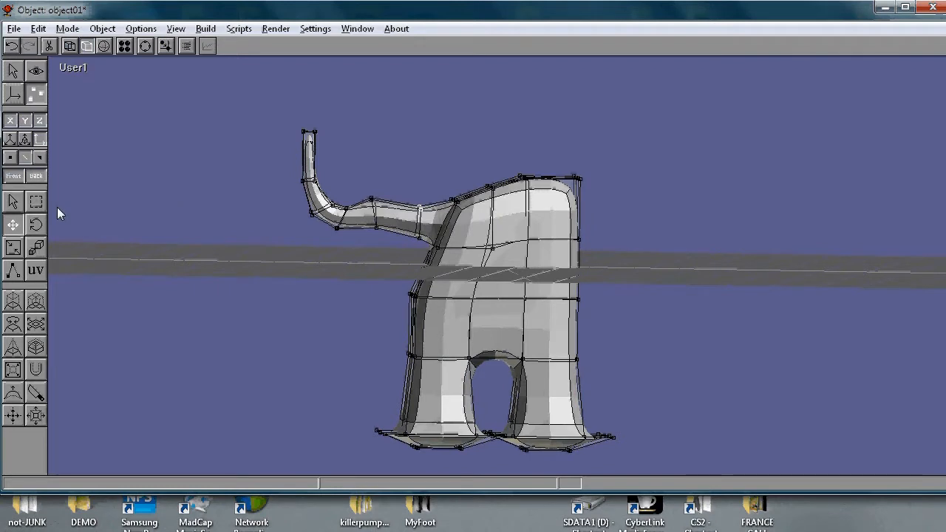
# - Box-select the upper edge at the second joint of the curled tail and lower it to level the top line
pyautogui.click(36, 202)
pyautogui.moveTo(380, 220); pyautogui.dragTo(394, 216)
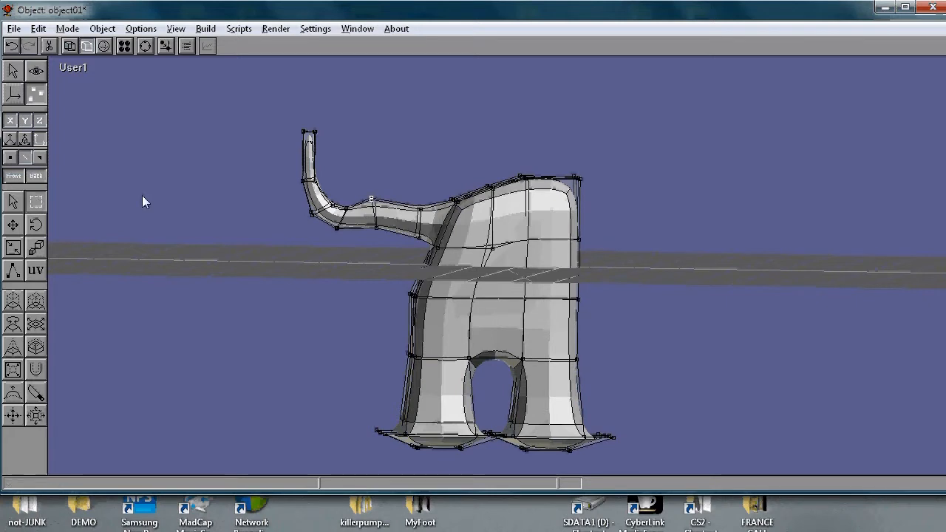
pyautogui.press('d')
pyautogui.moveTo(352, 176); pyautogui.dragTo(397, 215)
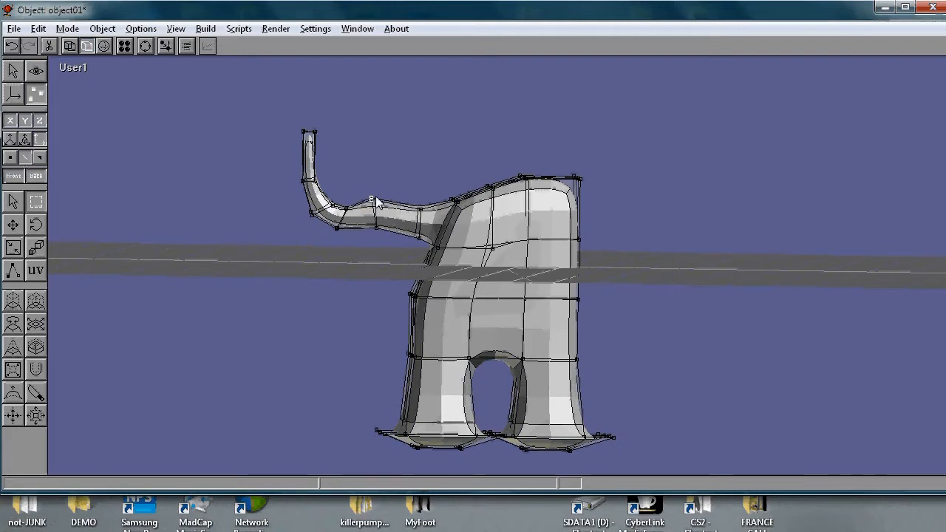
pyautogui.press('m')
pyautogui.moveTo(376, 203); pyautogui.dragTo(381, 213)
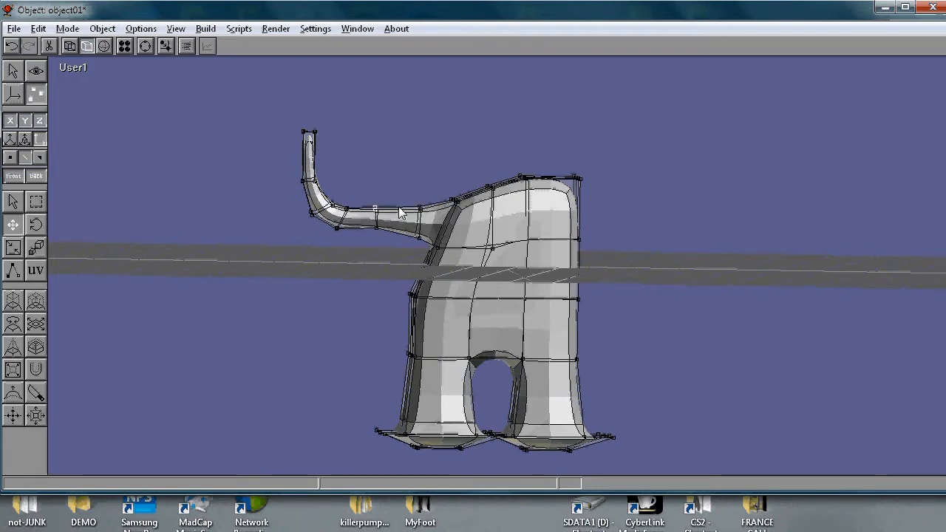
# - Box-select the lower edge at the tail's first joint and raise it slightly to slim the base
pyautogui.press('d')
pyautogui.moveTo(404, 192); pyautogui.dragTo(420, 207)
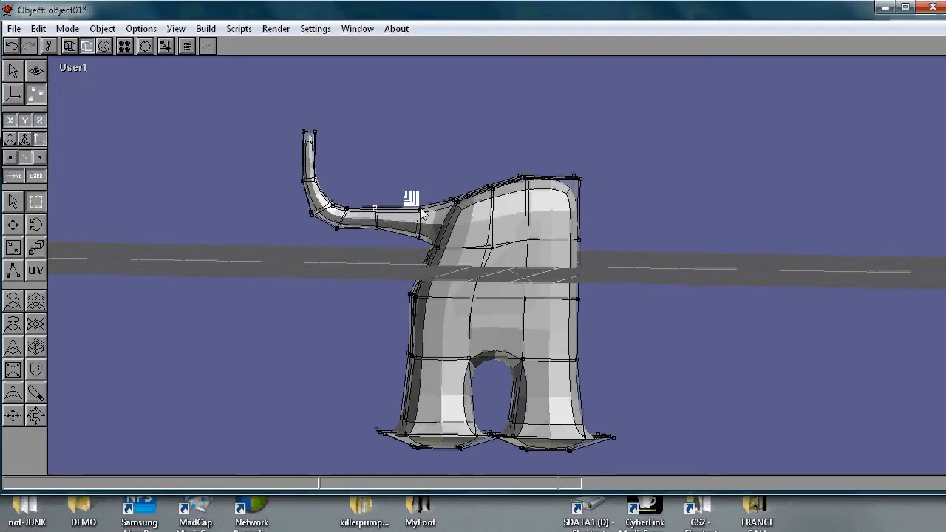
pyautogui.moveTo(391, 250); pyautogui.dragTo(431, 220)
pyautogui.press('m')
pyautogui.moveTo(417, 234); pyautogui.dragTo(412, 230)
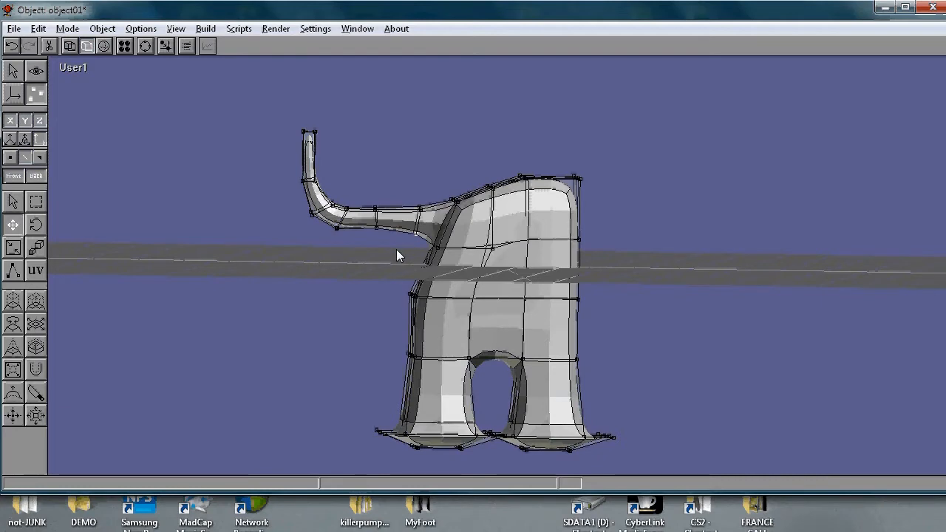
# - From a top view, box-select the tail's first joint and narrow it with a non-uniform scale of about 0.59 across its width
pyautogui.hotkey('ctrl', 'r')
pyautogui.moveTo(392, 257); pyautogui.dragTo(478, 290)
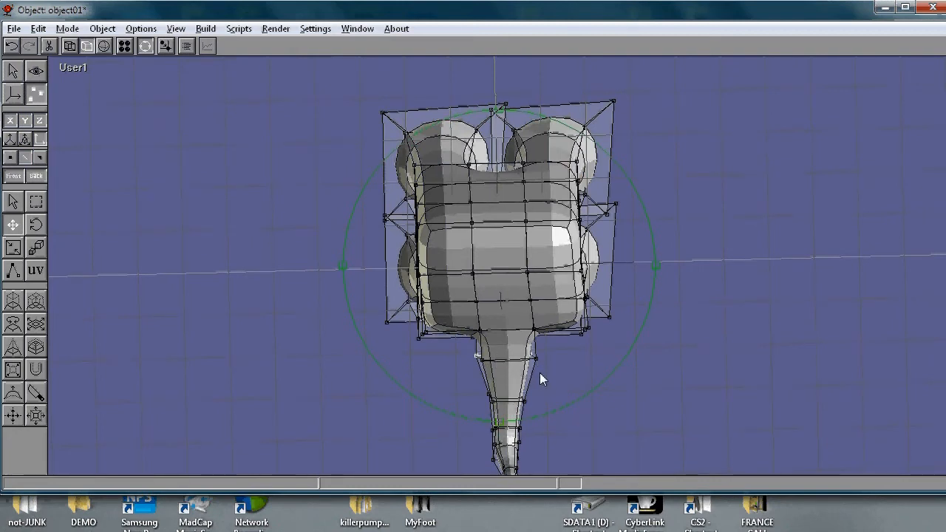
pyautogui.hotkey('ctrl', 'r')
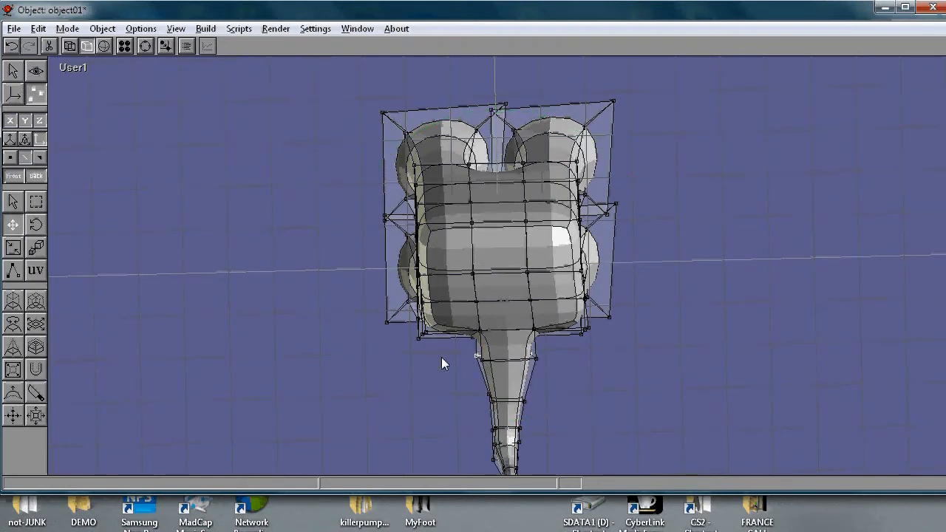
pyautogui.moveTo(456, 343); pyautogui.dragTo(584, 385)
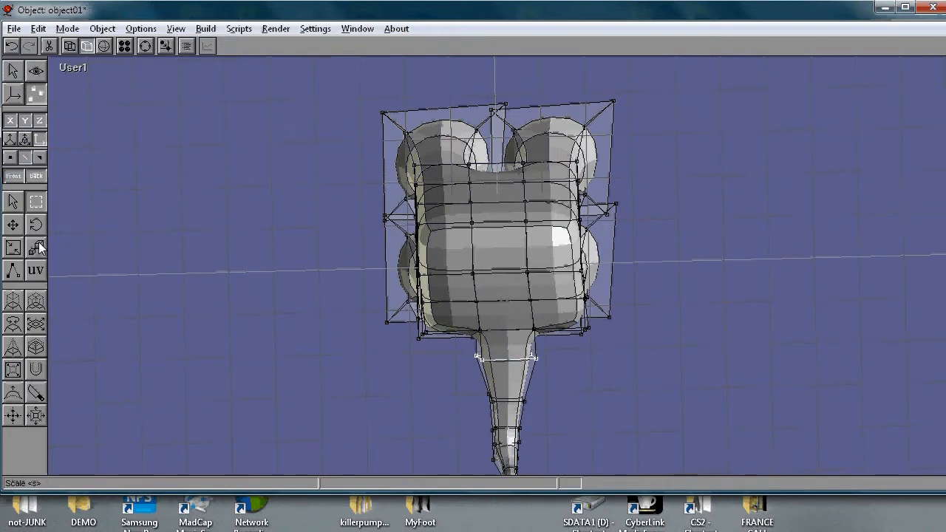
pyautogui.press('s')
pyautogui.moveTo(557, 373)
pyautogui.mouseDown()
pyautogui.moveTo(505, 357)
pyautogui.moveTo(576, 354)
pyautogui.moveTo(490, 348)
pyautogui.moveTo(491, 265)
pyautogui.moveTo(552, 320)
pyautogui.moveTo(539, 357)
pyautogui.moveTo(426, 376)
pyautogui.moveTo(570, 362)
pyautogui.moveTo(537, 374)
pyautogui.moveTo(545, 375)
pyautogui.mouseUp()
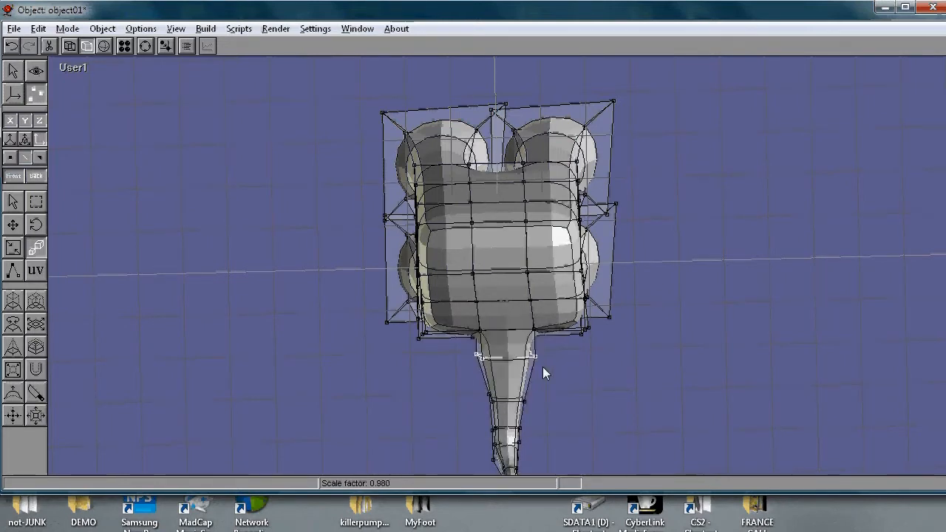
pyautogui.click(13, 248)
pyautogui.moveTo(530, 360); pyautogui.dragTo(459, 356)
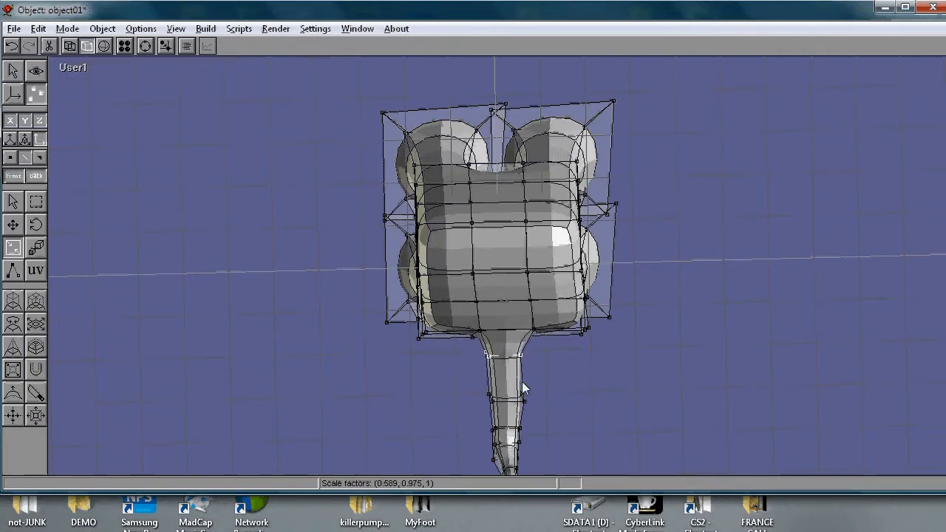
# - On the body's end opposite the tail, select the six faces in the upper two rows
pyautogui.press('r')
pyautogui.moveTo(564, 371); pyautogui.dragTo(451, 288)
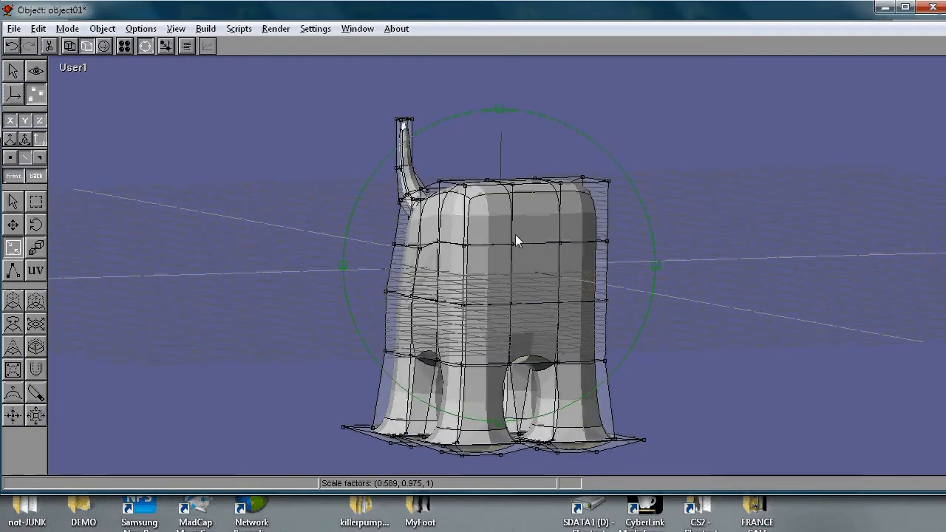
pyautogui.moveTo(538, 316); pyautogui.dragTo(521, 272)
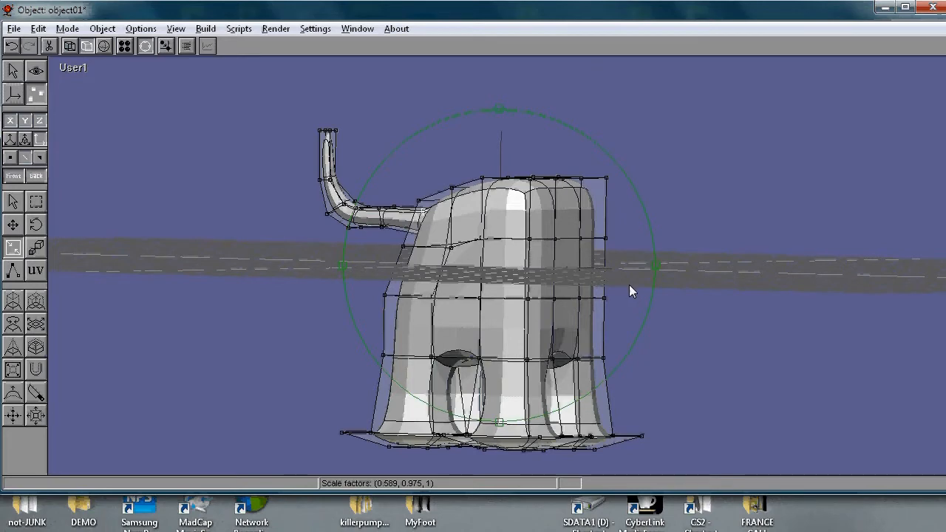
pyautogui.moveTo(629, 289); pyautogui.dragTo(568, 257)
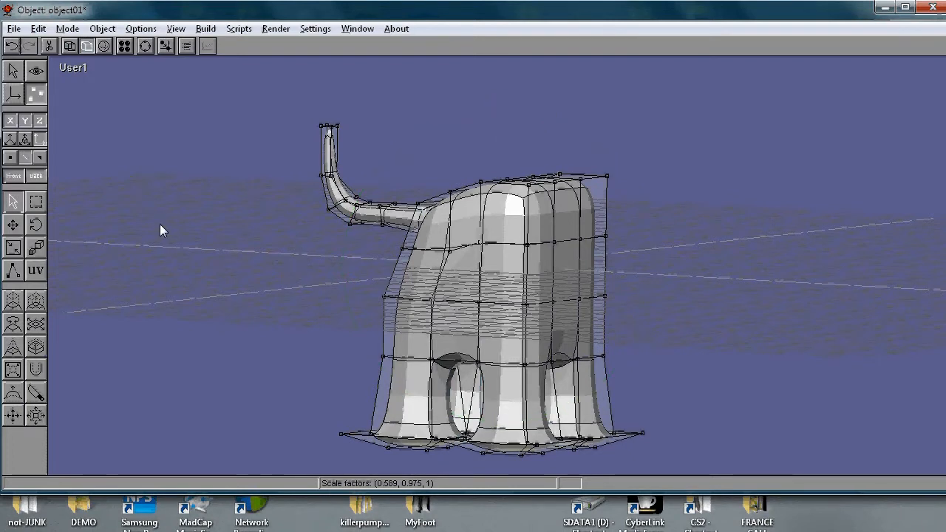
pyautogui.click(12, 205)
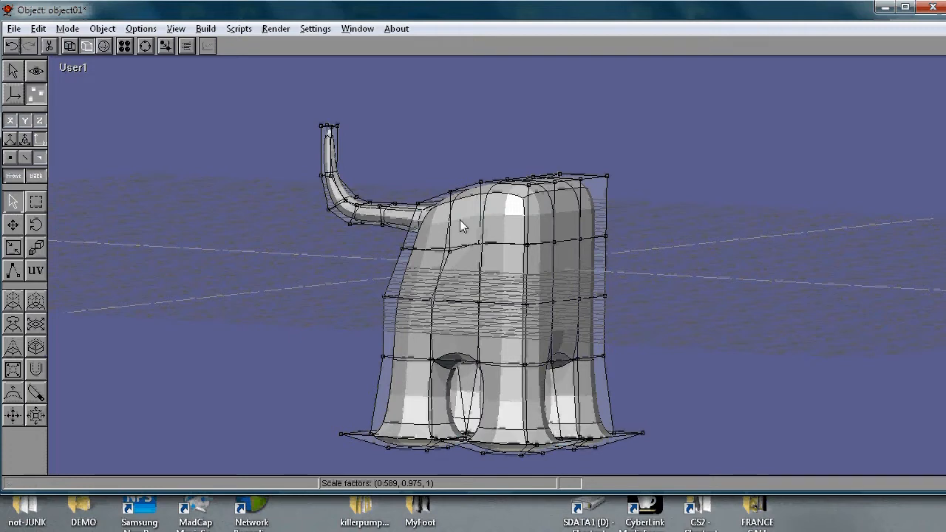
pyautogui.keyDown('shift'); pyautogui.click(581, 215); pyautogui.keyUp('shift')
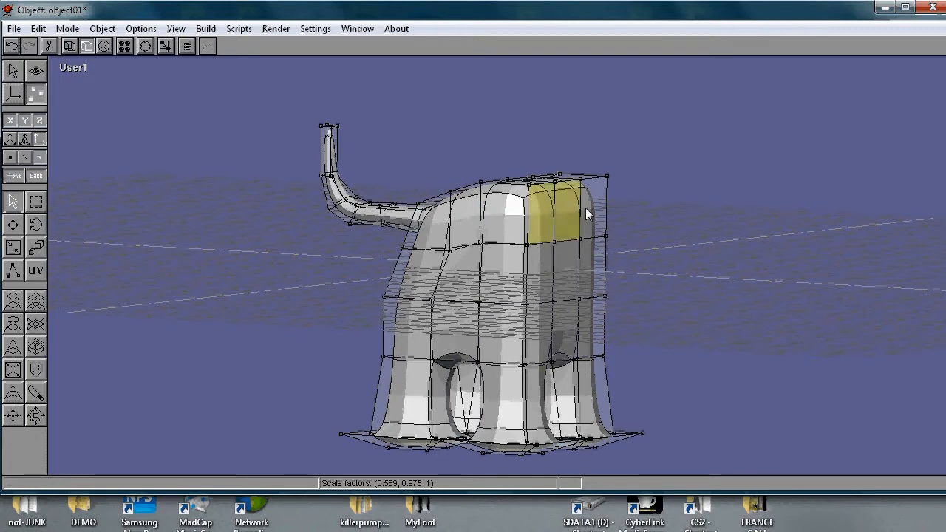
pyautogui.rightClick(558, 259)
pyautogui.rightClick(534, 260)
pyautogui.rightClick(596, 257)
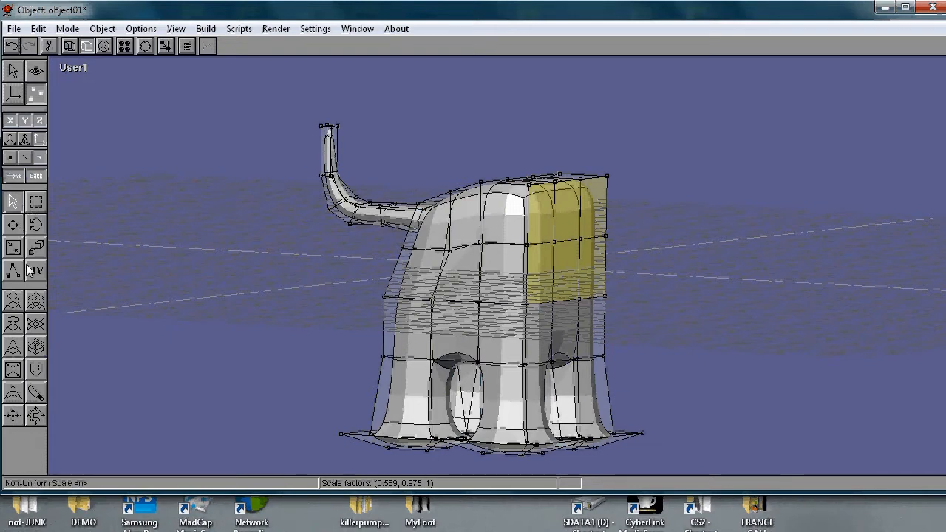
pyautogui.click(15, 303)
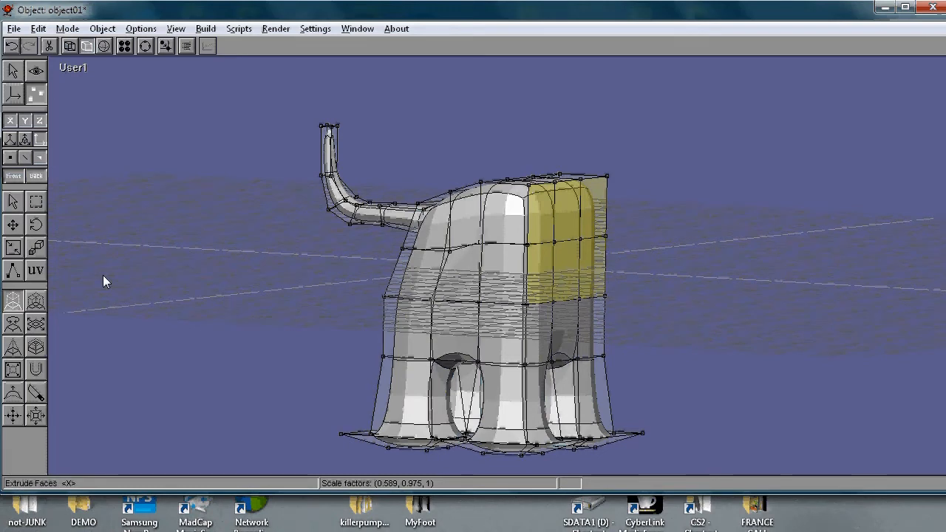
pyautogui.moveTo(569, 198); pyautogui.dragTo(618, 196)
pyautogui.moveTo(681, 205); pyautogui.dragTo(627, 216)
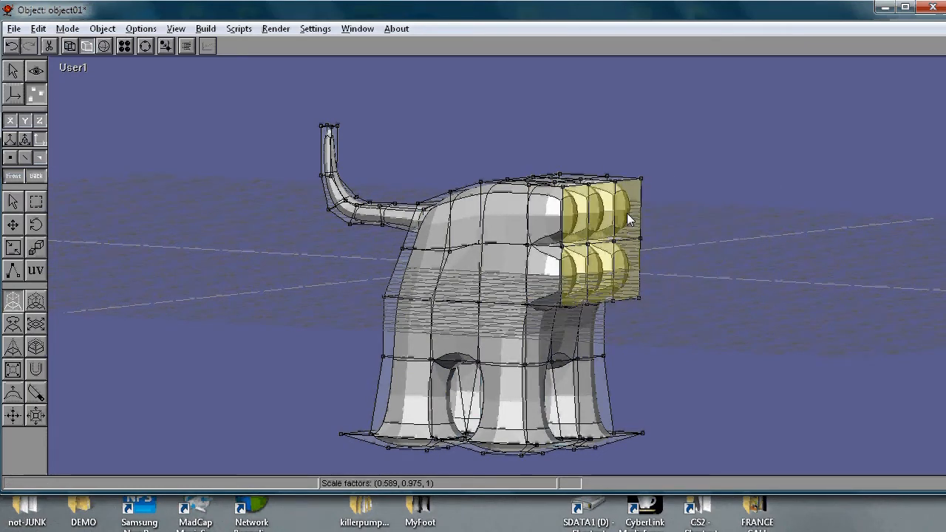
pyautogui.hotkey('ctrl', 'z')
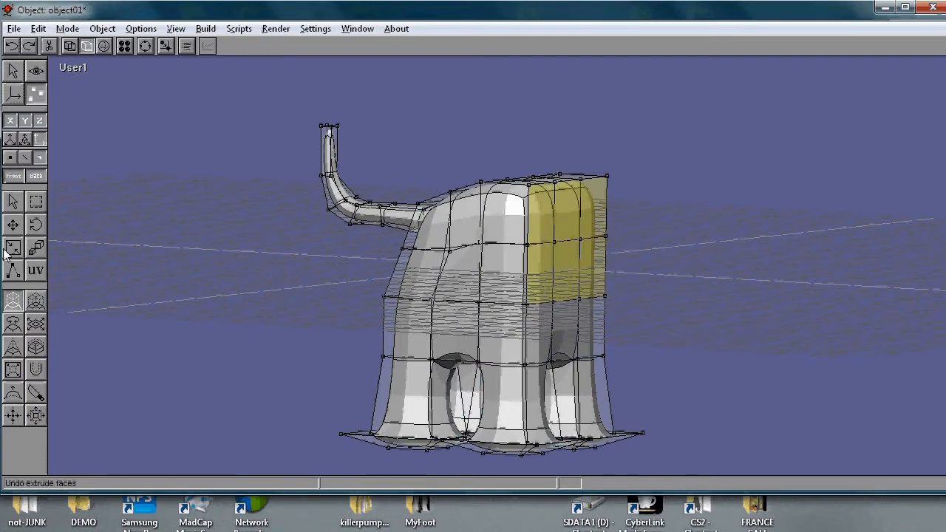
# - Extrude the six selected faces outward as one connected block to form the neck, and enlarge the end faces
pyautogui.click(37, 304)
pyautogui.moveTo(558, 241); pyautogui.dragTo(625, 223)
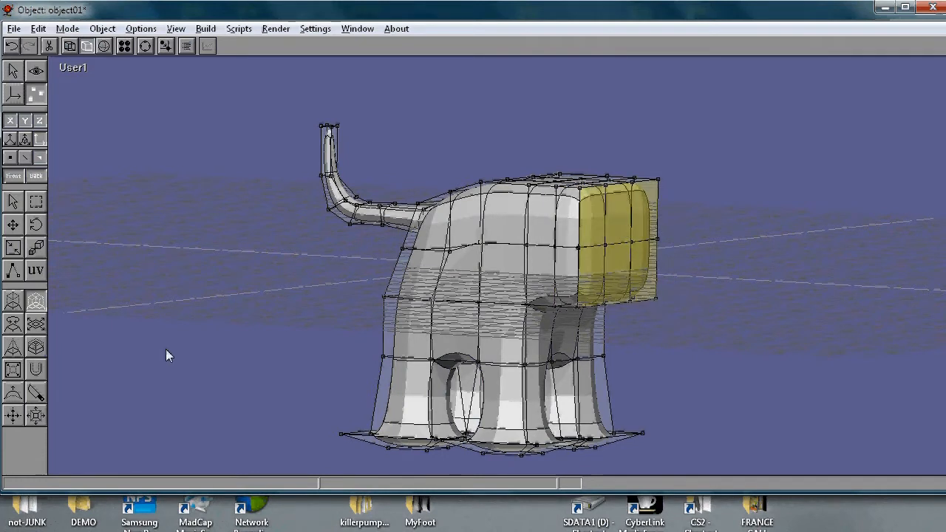
pyautogui.click(35, 325)
pyautogui.moveTo(493, 269); pyautogui.dragTo(783, 359)
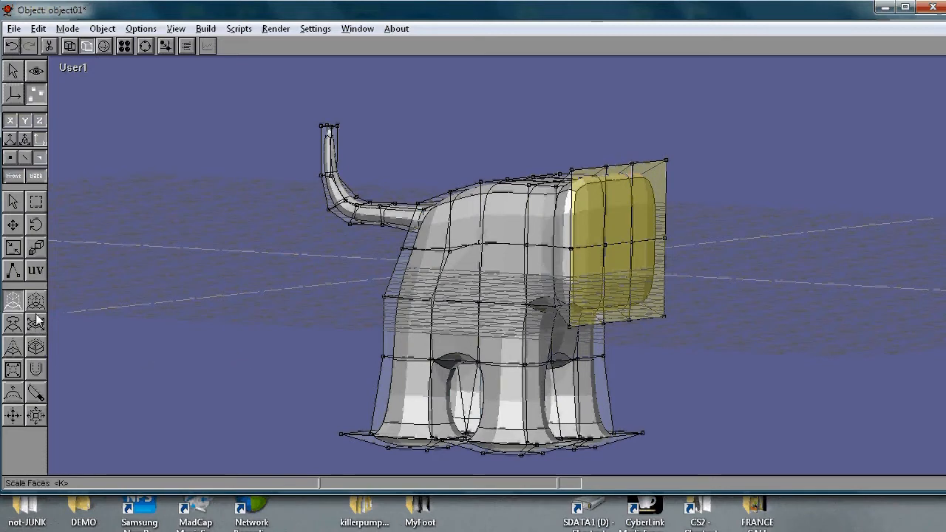
# - Extrude the enlarged end faces outward as one connected block to form the head, and adjust their orientation slightly
pyautogui.moveTo(651, 222); pyautogui.dragTo(721, 236)
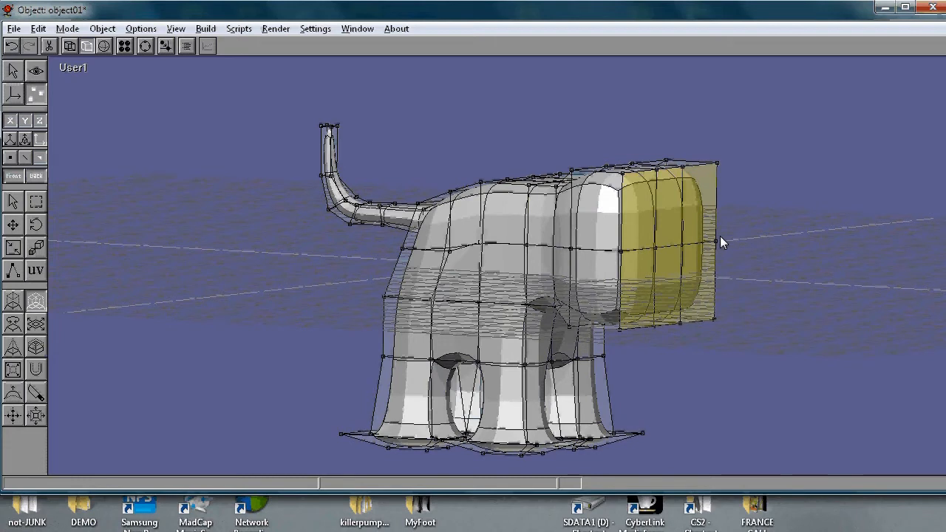
pyautogui.click(13, 325)
pyautogui.moveTo(714, 218)
pyautogui.mouseDown()
pyautogui.moveTo(749, 269)
pyautogui.moveTo(726, 208)
pyautogui.mouseUp()
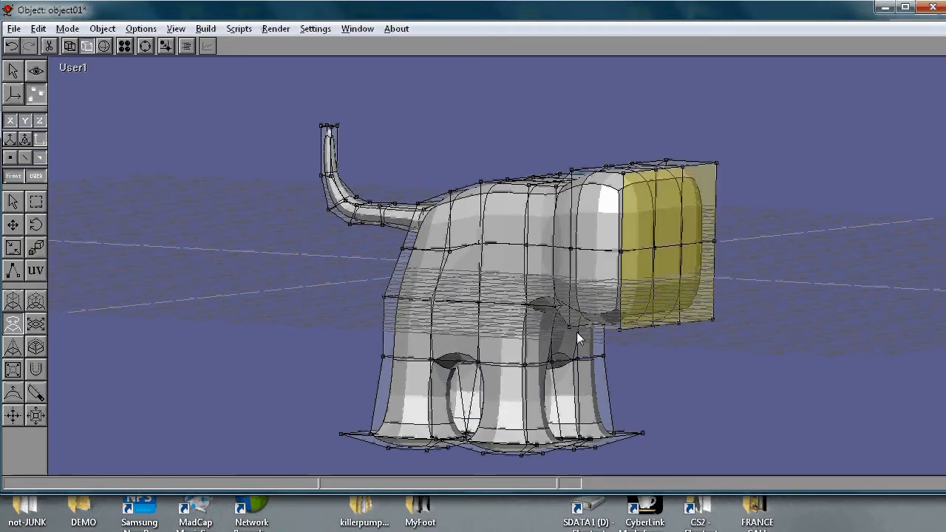
# - From a side view, box-select the head's top edges and lower them to just below the back line
pyautogui.hotkey('ctrl', 'r')
pyautogui.moveTo(540, 319); pyautogui.dragTo(562, 323)
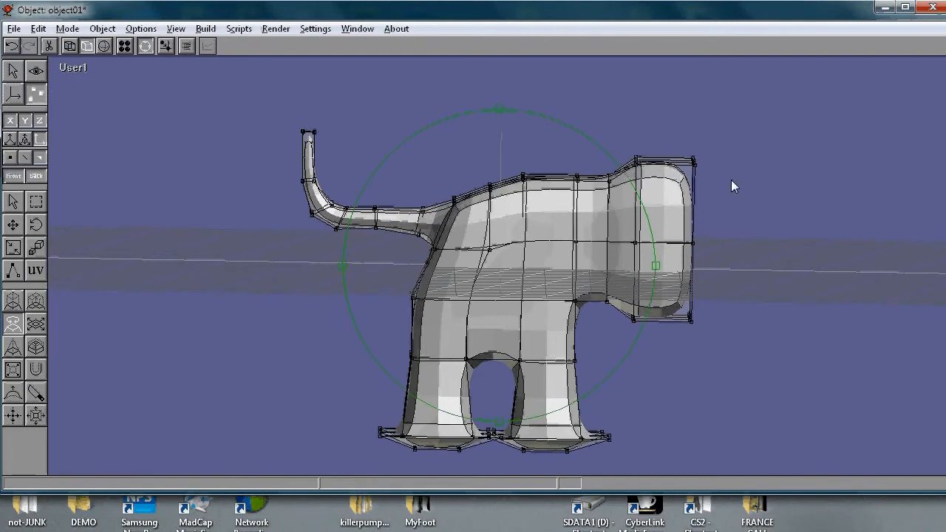
pyautogui.hotkey('ctrl', 'r')
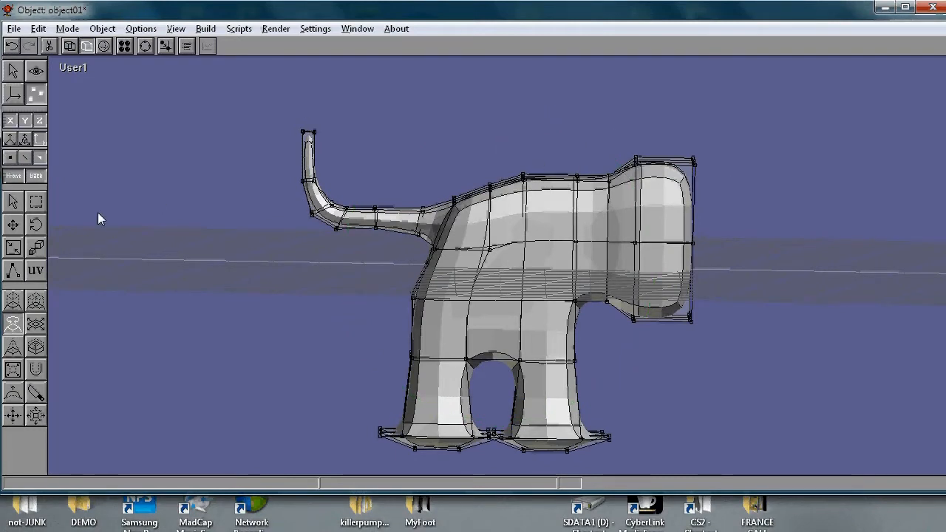
pyautogui.click(35, 201)
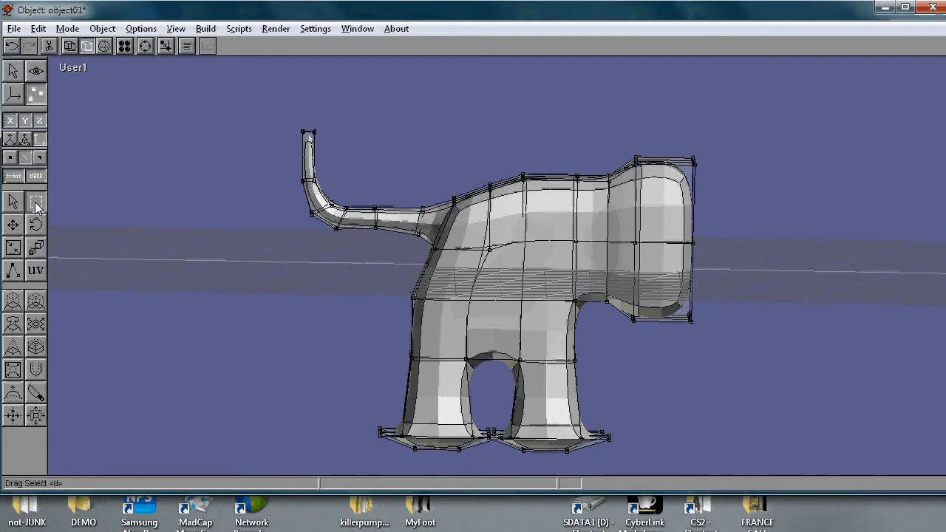
pyautogui.moveTo(614, 141); pyautogui.dragTo(699, 176)
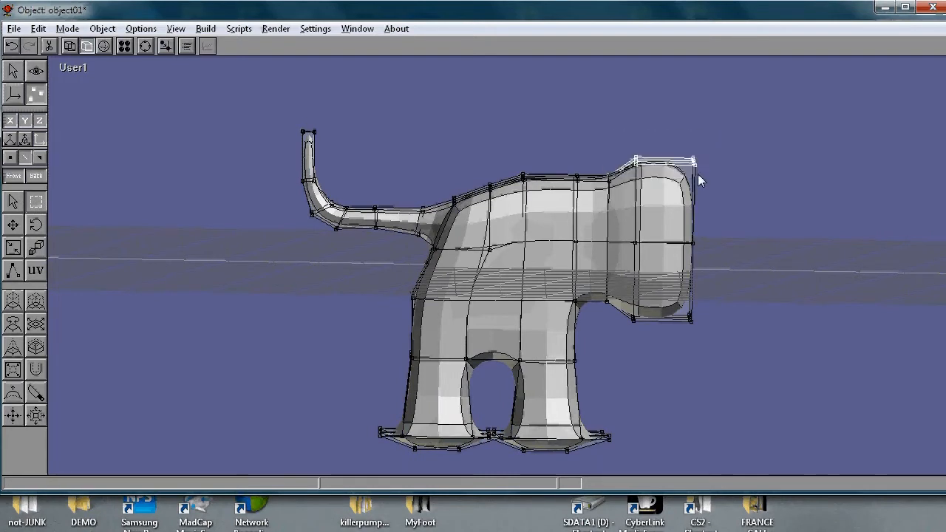
pyautogui.click(13, 224)
pyautogui.moveTo(697, 176); pyautogui.dragTo(724, 215)
pyautogui.click(37, 225)
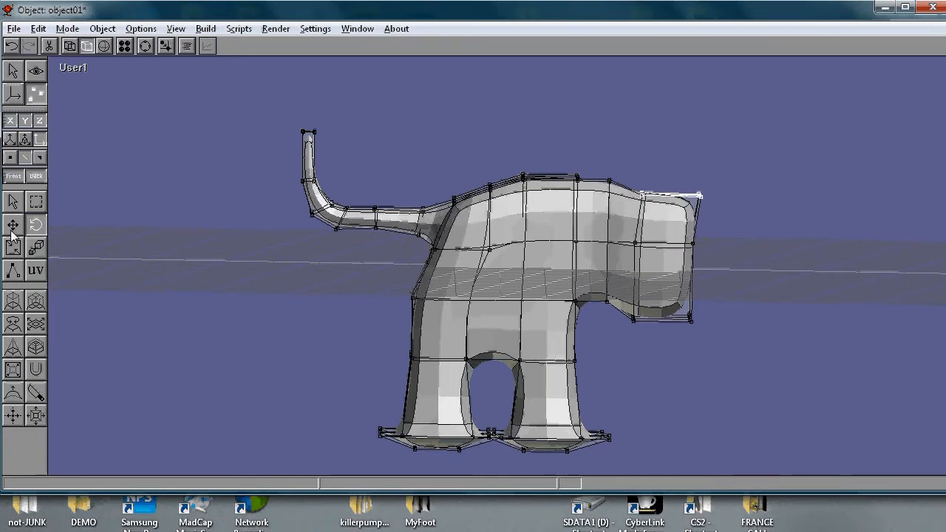
# - Box-select the points at the head's upper front corner and lower them to slope the forehead
pyautogui.click(12, 176)
pyautogui.moveTo(664, 162); pyautogui.dragTo(736, 223)
pyautogui.press('w')
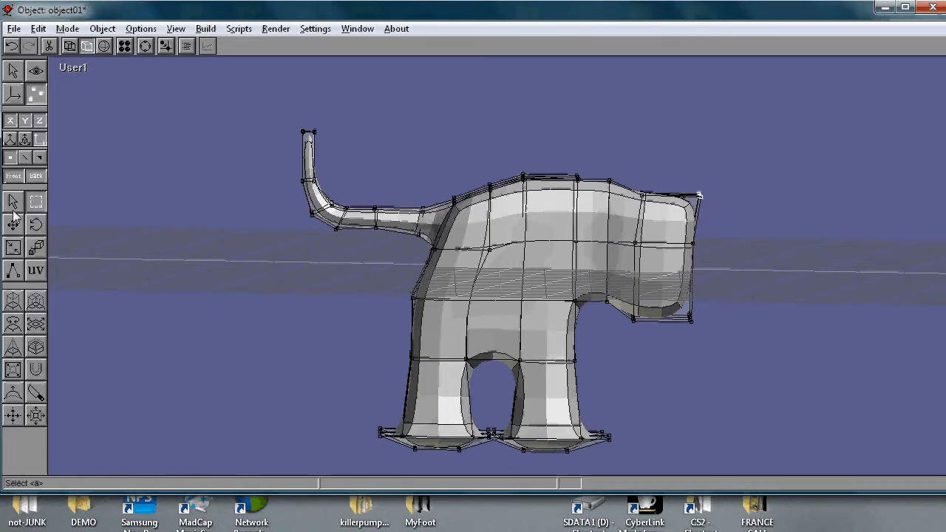
pyautogui.moveTo(708, 198); pyautogui.dragTo(704, 221)
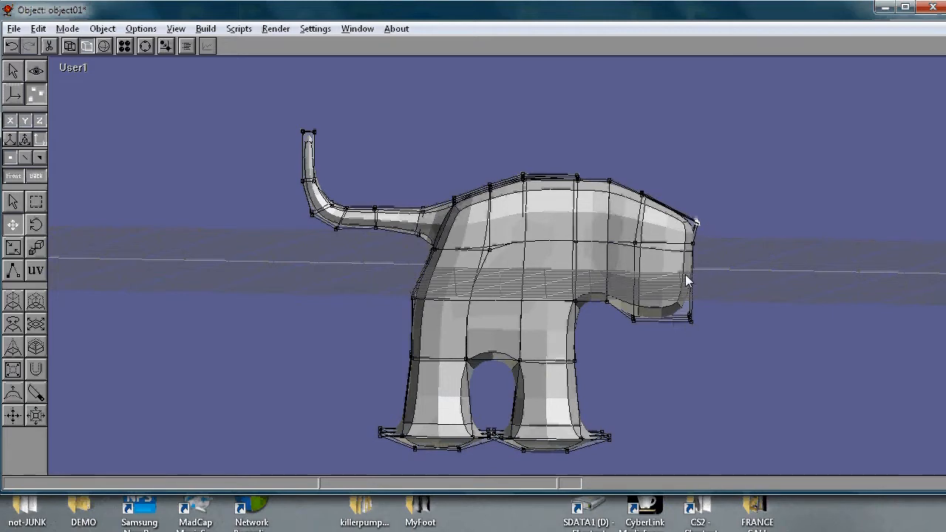
# - Select the two outer lower faces on the front of the head as bases for the tusks
pyautogui.hotkey('ctrl', 'r')
pyautogui.moveTo(755, 290); pyautogui.dragTo(563, 281)
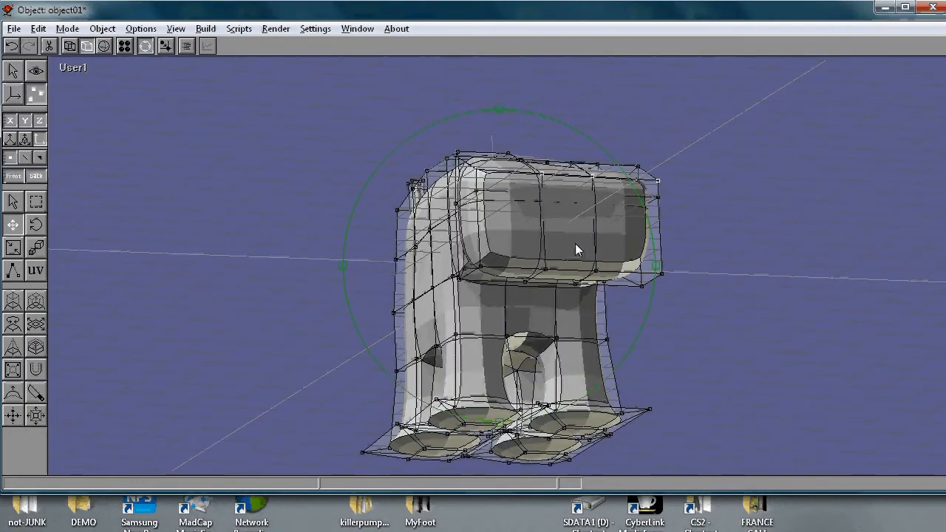
pyautogui.moveTo(580, 214); pyautogui.dragTo(605, 238)
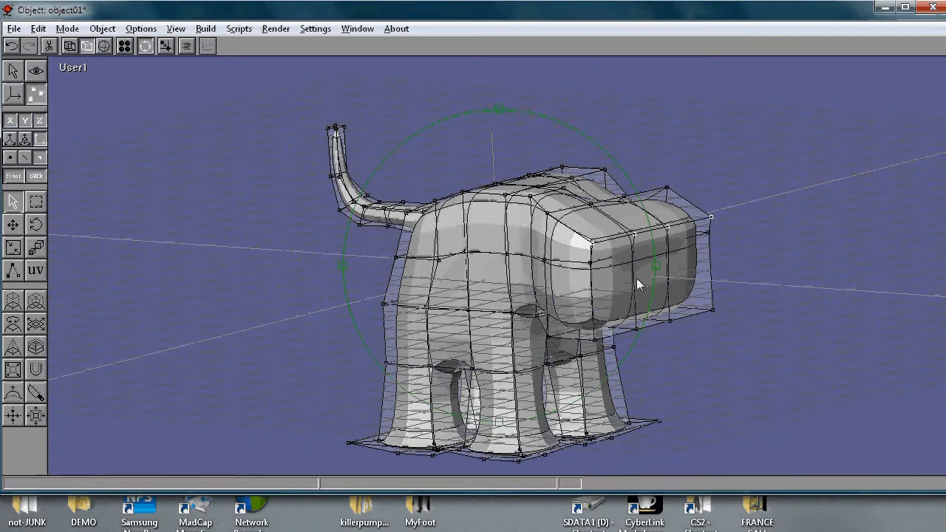
pyautogui.moveTo(637, 278); pyautogui.dragTo(639, 269)
pyautogui.hotkey('ctrl', 'r')
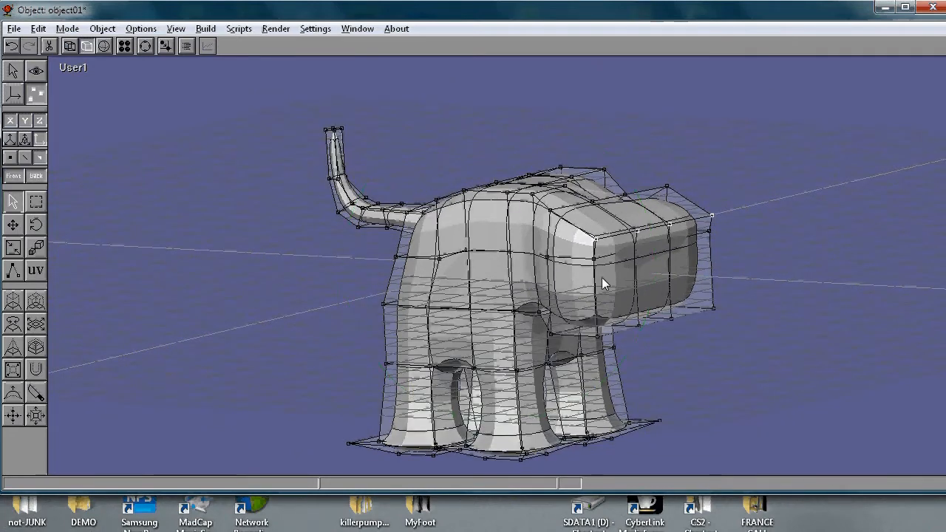
pyautogui.click(602, 279)
pyautogui.click(689, 270)
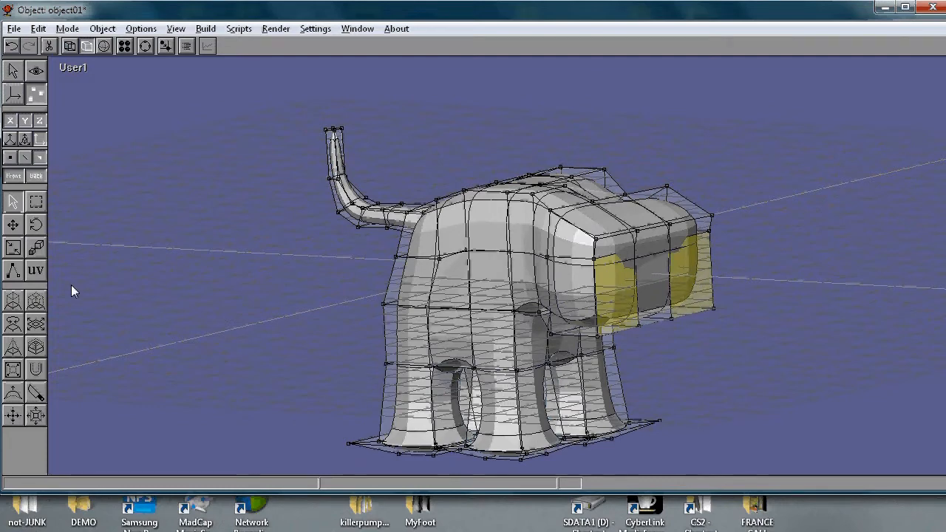
# - Extrude the two outer head faces forward slightly and shrink them to form the tusk bases
pyautogui.click(13, 303)
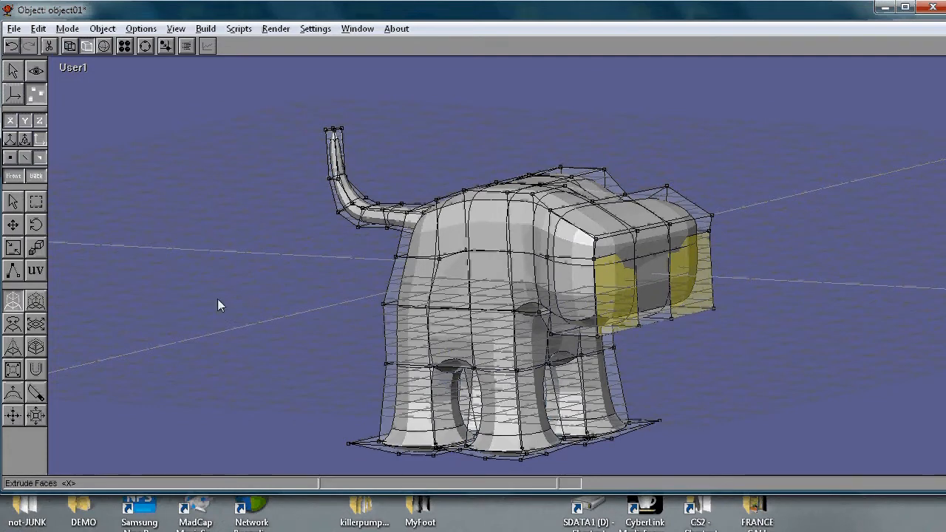
pyautogui.moveTo(579, 283); pyautogui.dragTo(666, 315)
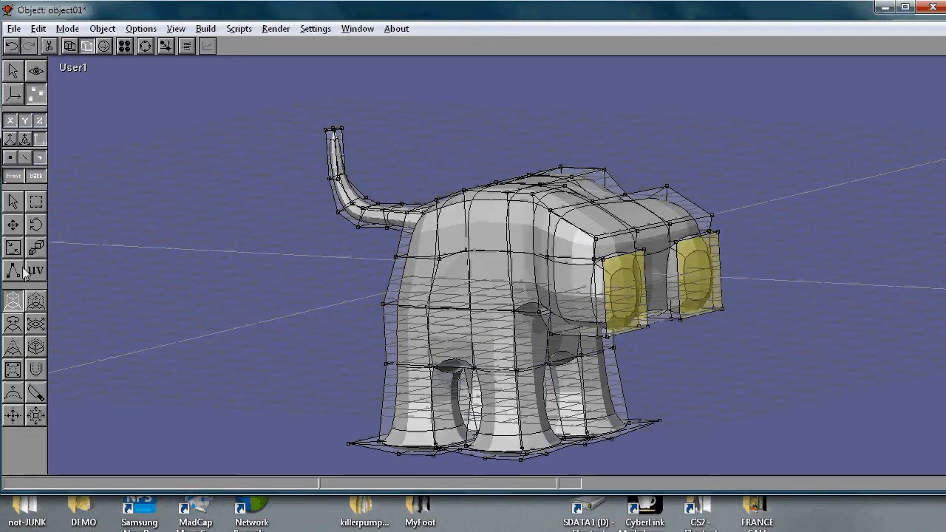
pyautogui.click(37, 326)
pyautogui.moveTo(664, 264); pyautogui.dragTo(595, 294)
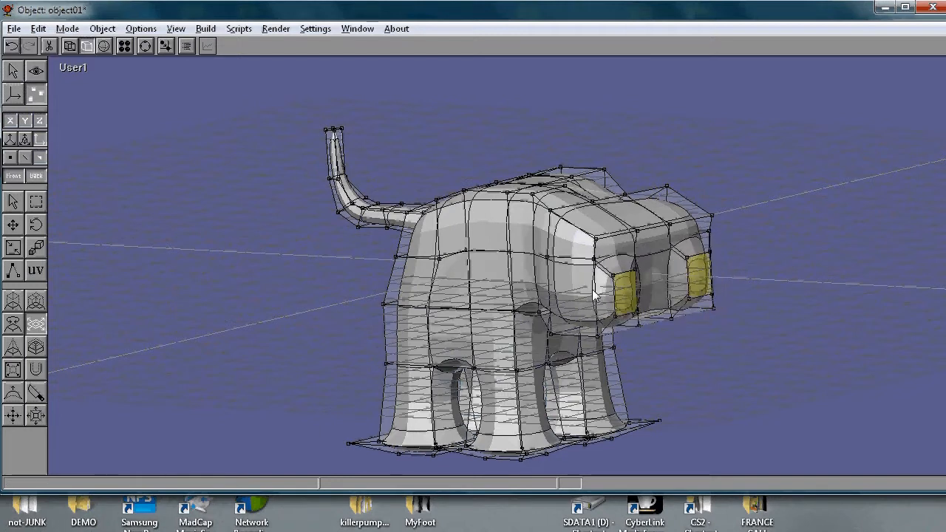
# - Extrude the shrunken faces forward as the first tusk segments and tilt their end faces upward
pyautogui.click(13, 302)
pyautogui.moveTo(507, 303); pyautogui.dragTo(672, 295)
pyautogui.click(15, 327)
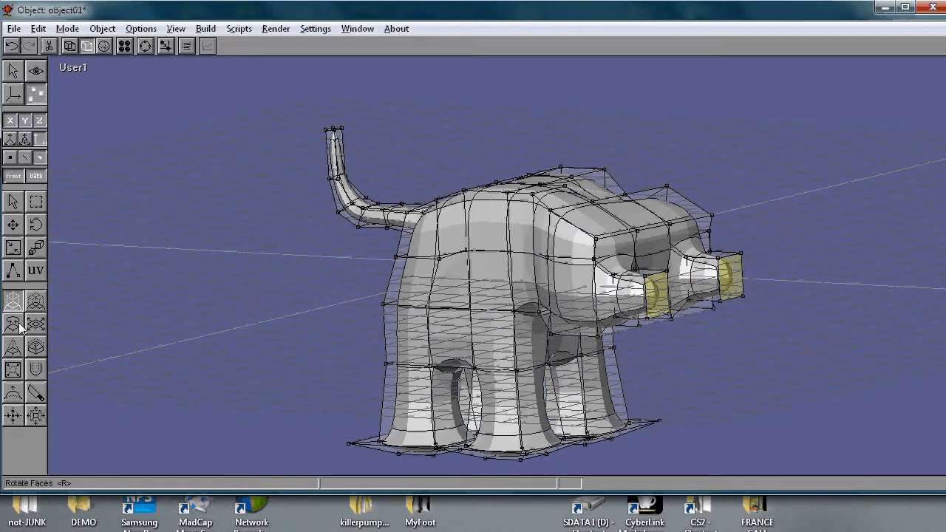
pyautogui.moveTo(752, 273); pyautogui.dragTo(734, 191)
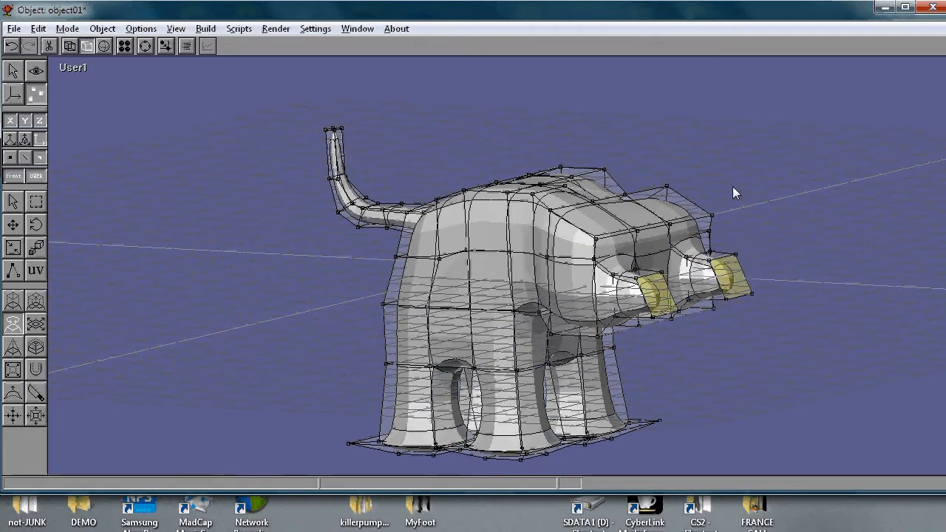
# - Taper the tusks' end faces and extrude another segment on both tusks, rotating the ends further upward
pyautogui.click(34, 323)
pyautogui.moveTo(659, 306); pyautogui.dragTo(684, 281)
pyautogui.click(13, 298)
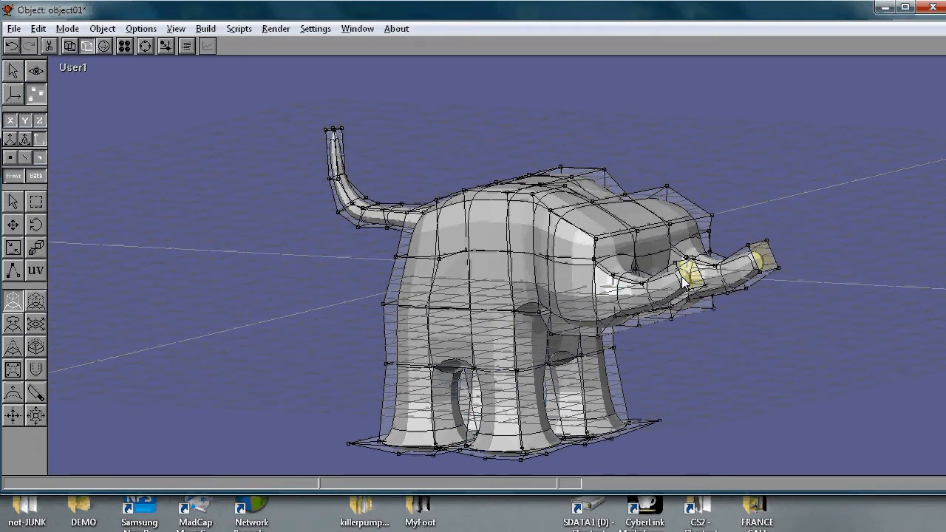
pyautogui.click(13, 323)
pyautogui.moveTo(696, 320); pyautogui.dragTo(695, 258)
# - Shrink the tusks' end faces and peak them into long, sharp, upward-pointing tips
pyautogui.click(35, 324)
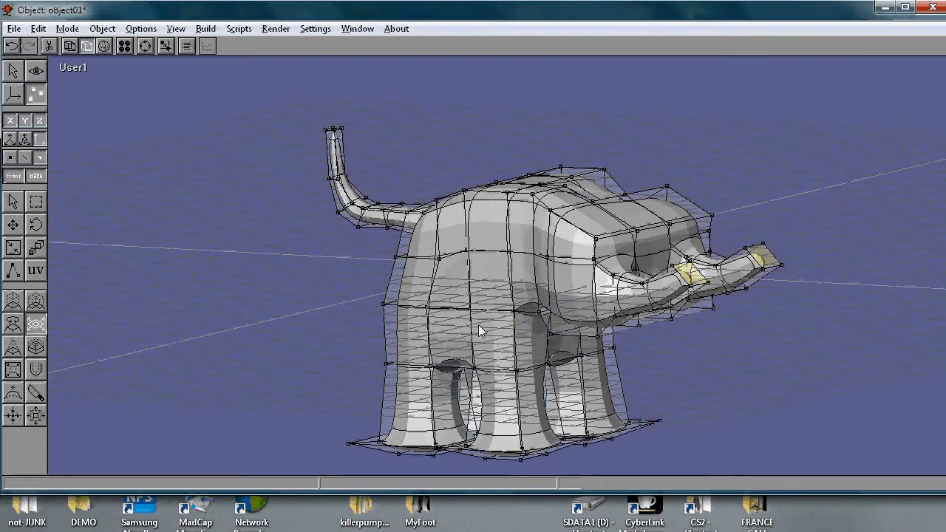
pyautogui.moveTo(683, 298); pyautogui.dragTo(613, 292)
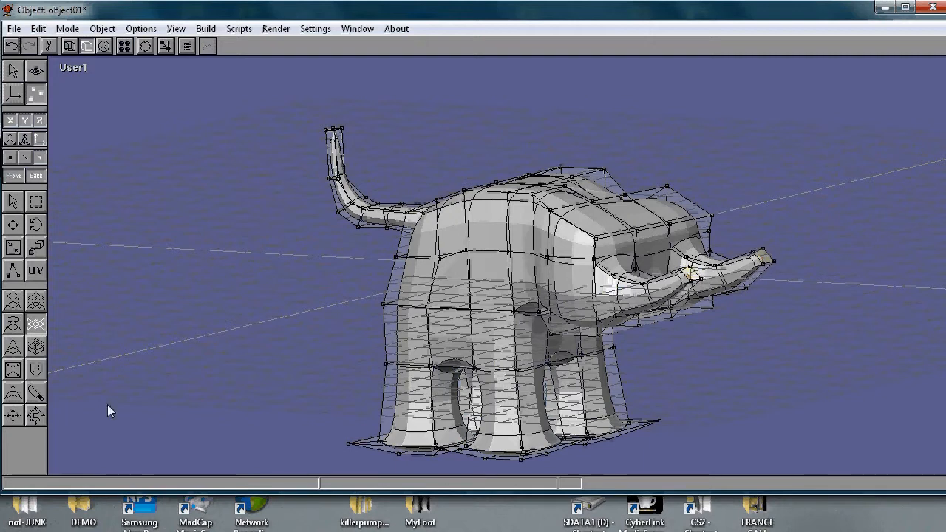
pyautogui.click(13, 347)
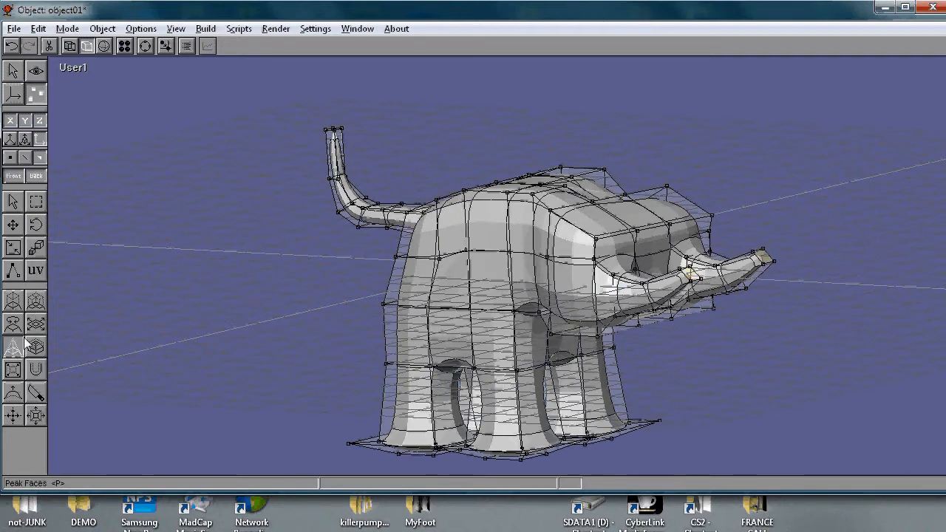
pyautogui.moveTo(651, 326); pyautogui.dragTo(834, 225)
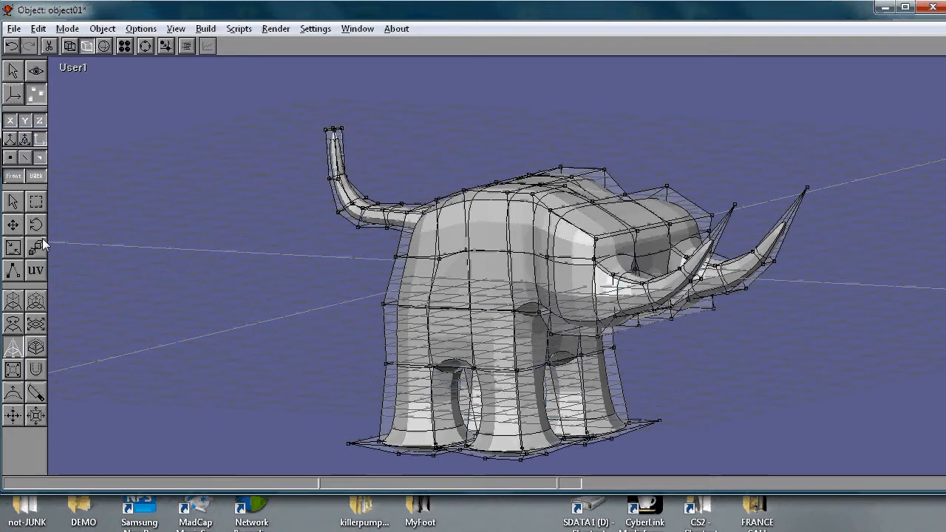
# - Select the lower middle face between the two tusks on the front of the head
pyautogui.hotkey('ctrl', 'r')
pyautogui.moveTo(611, 306); pyautogui.dragTo(548, 316)
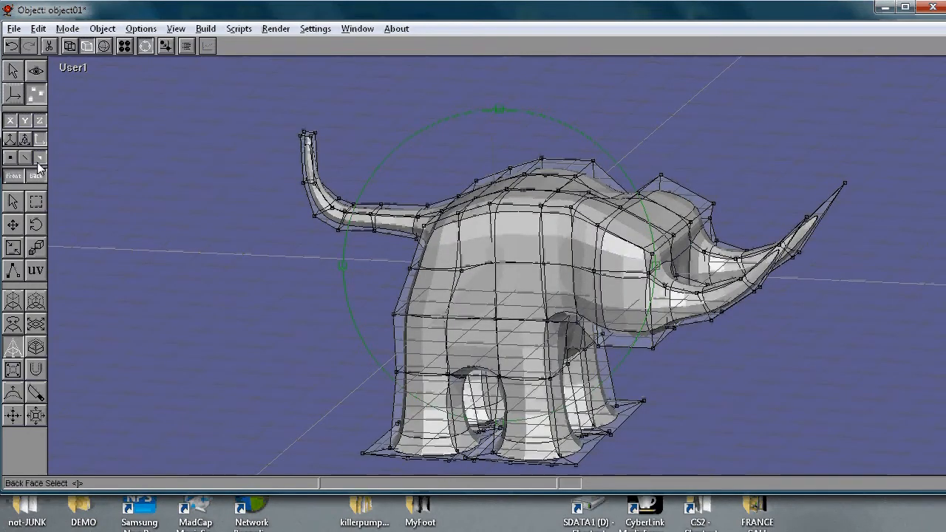
pyautogui.click(15, 200)
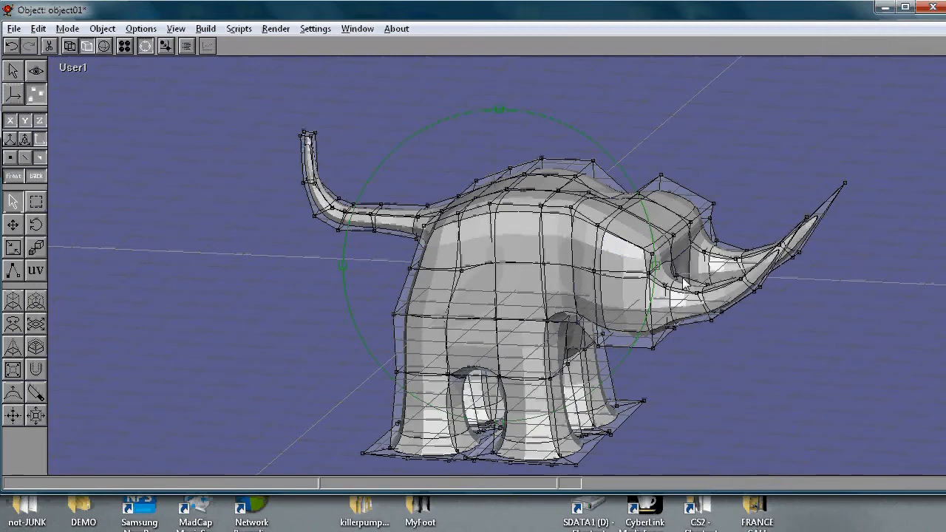
pyautogui.hotkey('ctrl', 'r')
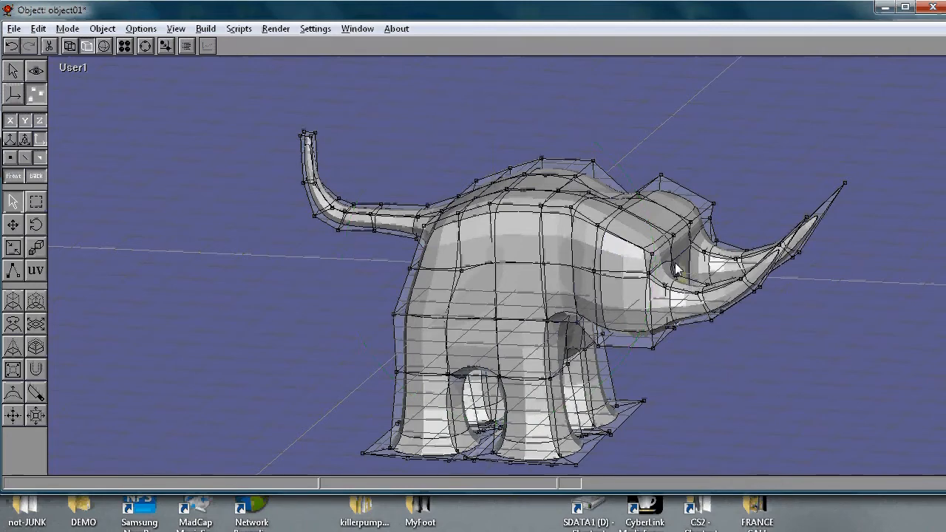
pyautogui.hotkey('ctrl', 'r')
pyautogui.moveTo(715, 296); pyautogui.dragTo(604, 264)
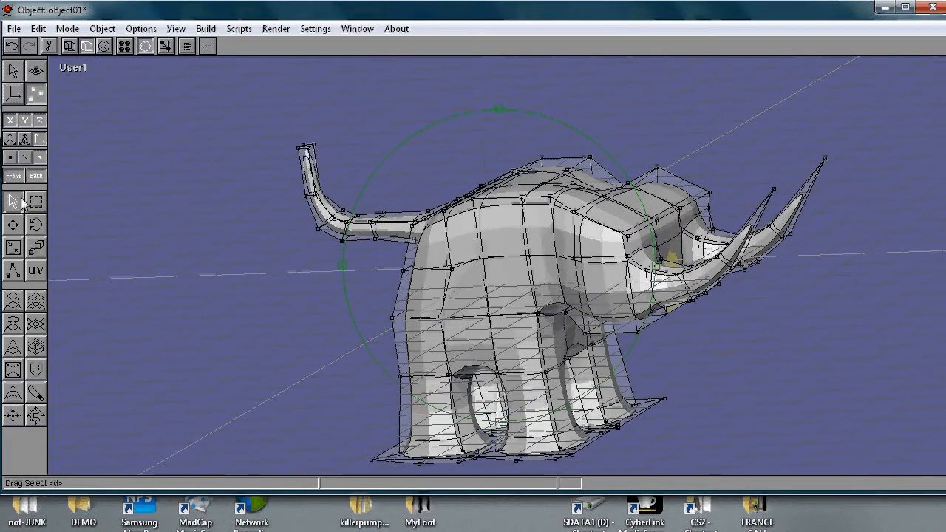
pyautogui.moveTo(385, 245); pyautogui.dragTo(401, 247)
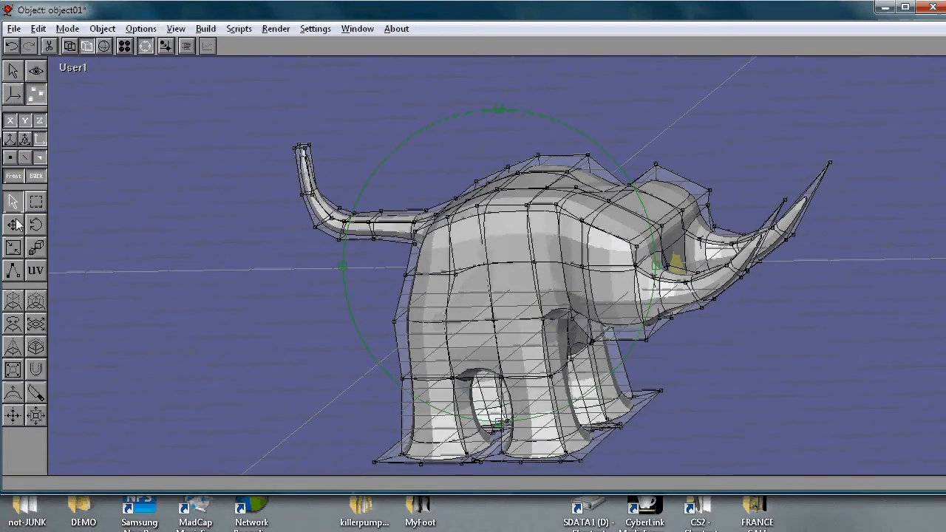
pyautogui.click(13, 203)
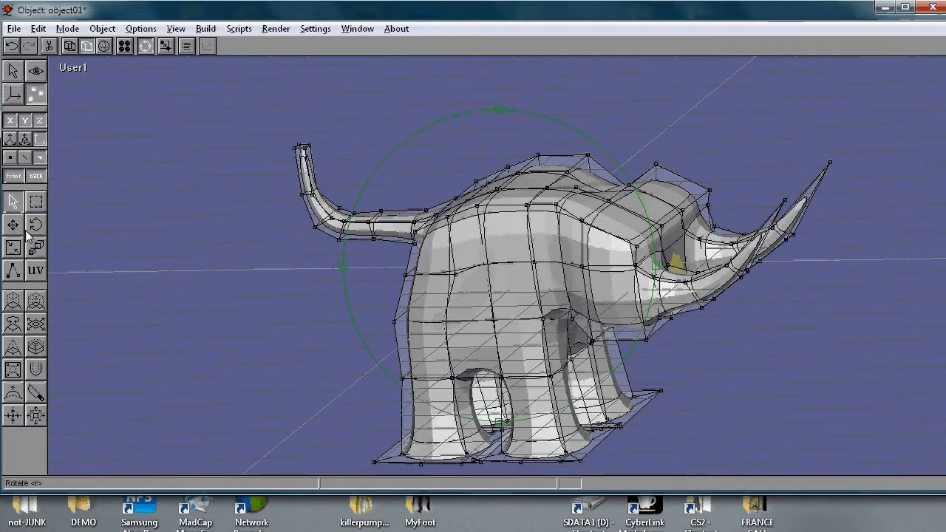
# - Extrude the selected face between the tusks a short distance forward to start the trunk
pyautogui.click(13, 300)
pyautogui.moveTo(677, 261)
pyautogui.mouseDown()
pyautogui.moveTo(717, 262)
pyautogui.moveTo(641, 252)
pyautogui.moveTo(678, 250)
pyautogui.mouseUp()
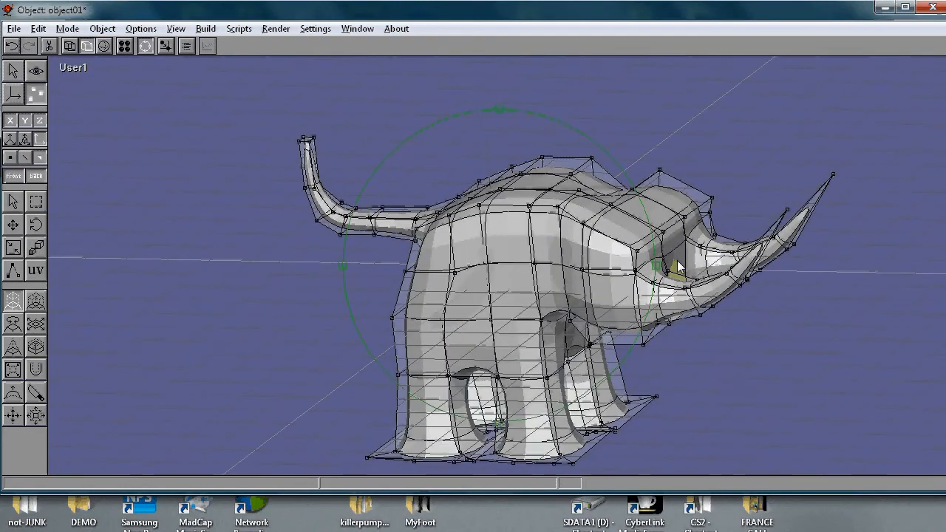
pyautogui.press('a')
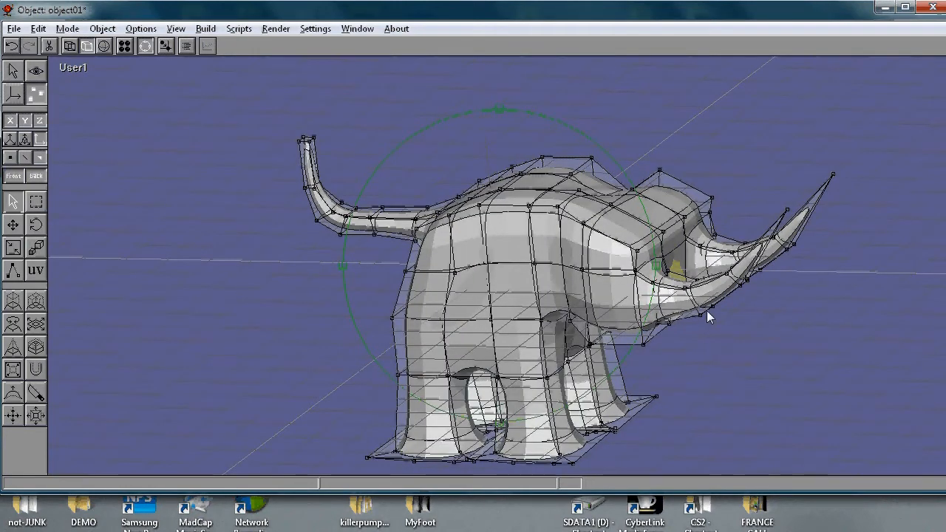
pyautogui.press('a')
pyautogui.moveTo(676, 270); pyautogui.dragTo(695, 277)
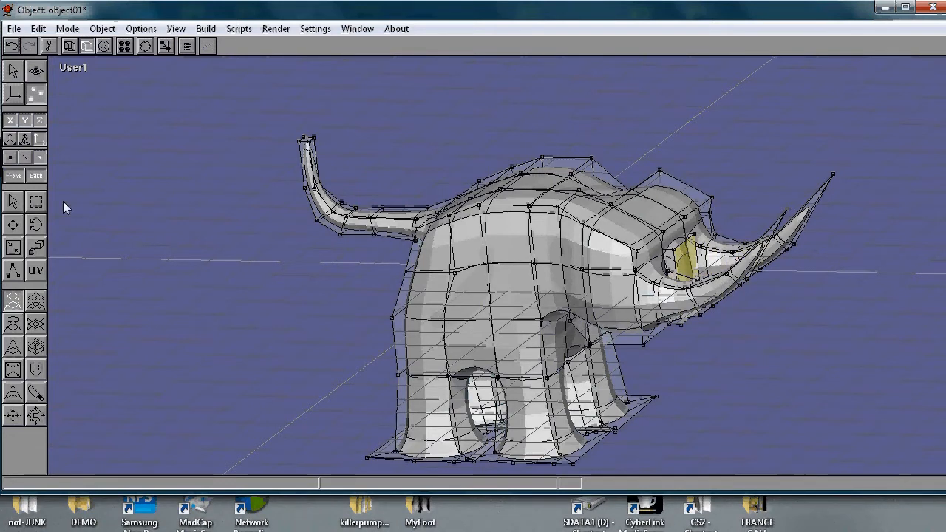
# - Rotate the trunk's end face to point downward and shrink it slightly
pyautogui.click(36, 225)
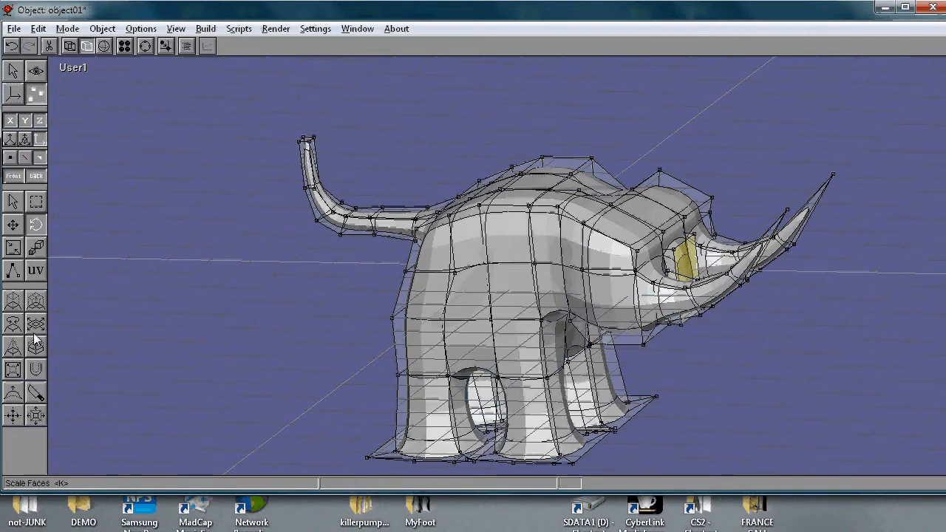
pyautogui.click(11, 326)
pyautogui.moveTo(688, 251); pyautogui.dragTo(694, 330)
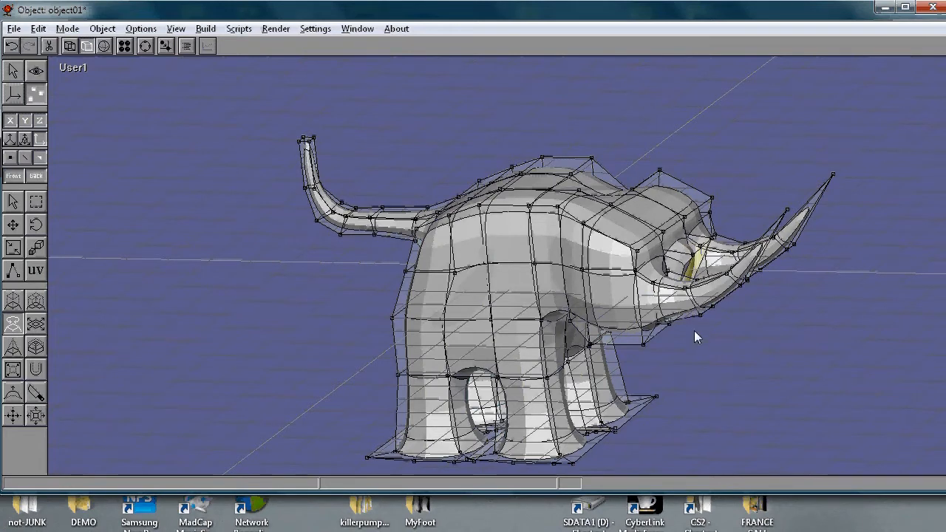
pyautogui.click(36, 324)
pyautogui.moveTo(692, 256); pyautogui.dragTo(663, 271)
# - Extrude the trunk forward and down past the tusks and tilt its end face slightly further downward
pyautogui.click(11, 304)
pyautogui.moveTo(690, 309); pyautogui.dragTo(763, 311)
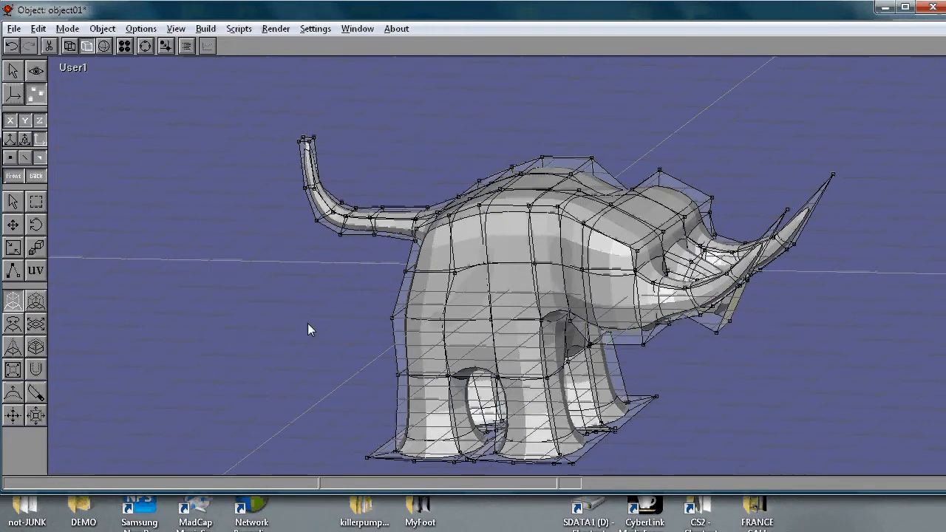
pyautogui.click(36, 323)
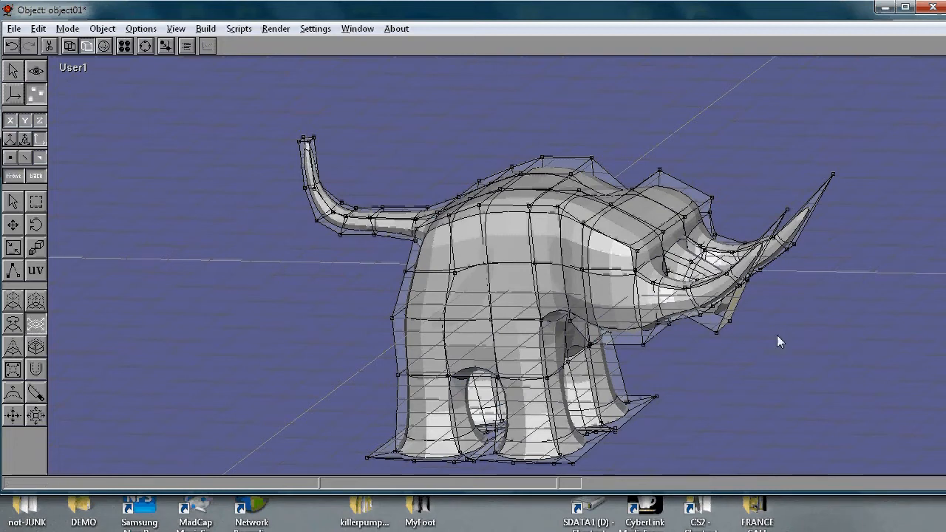
pyautogui.click(13, 323)
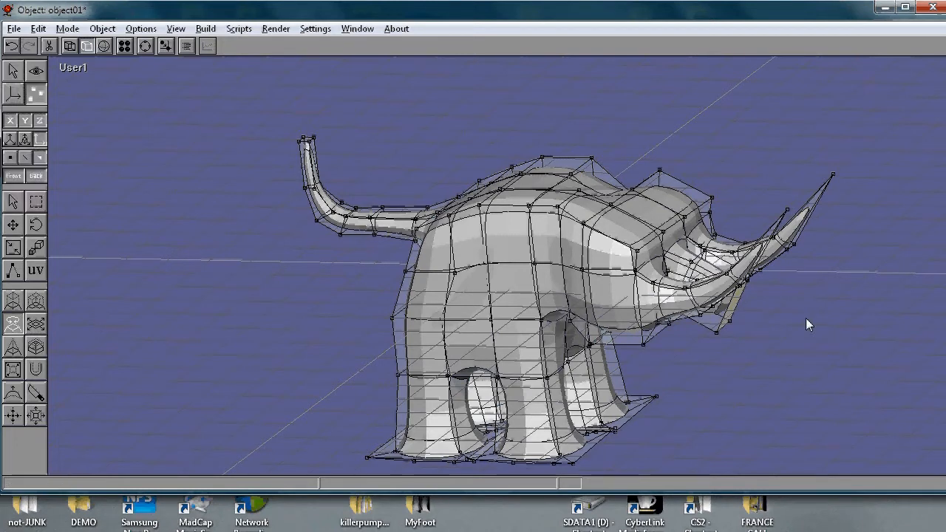
pyautogui.moveTo(745, 305); pyautogui.dragTo(749, 331)
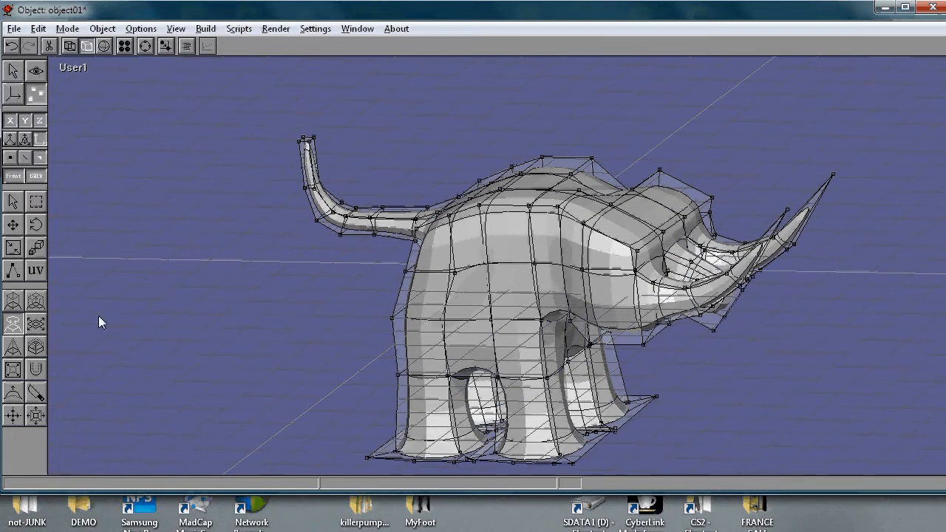
# - Extrude the trunk by another long segment beyond the tusks and rotate its end face back upward
pyautogui.click(13, 303)
pyautogui.moveTo(731, 310); pyautogui.dragTo(782, 316)
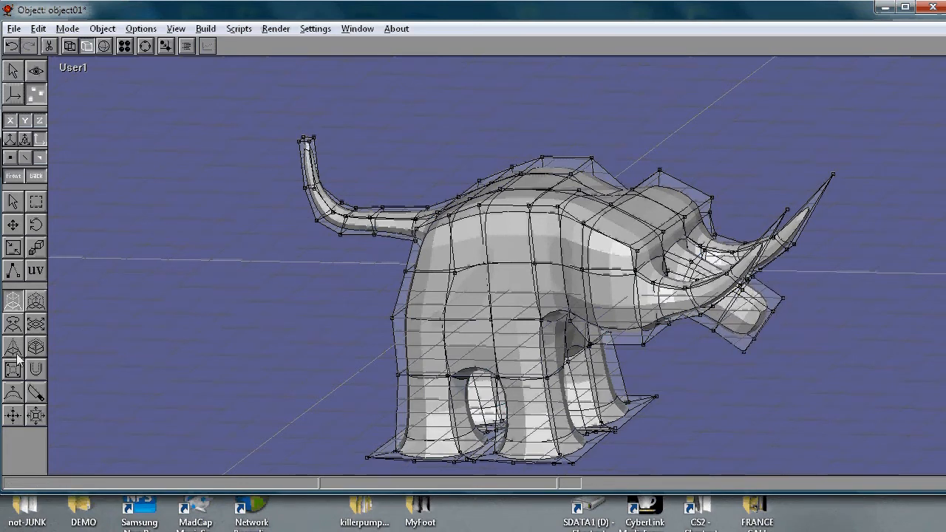
pyautogui.click(13, 324)
pyautogui.moveTo(788, 340); pyautogui.dragTo(782, 275)
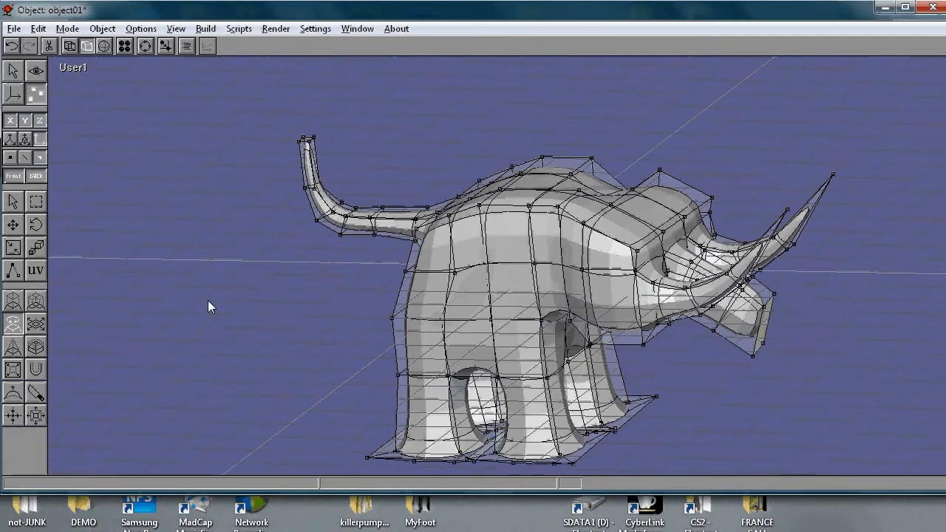
# - Add a shorter extruded segment to the trunk and turn its end face slightly upward to start the curve
pyautogui.click(12, 301)
pyautogui.moveTo(714, 330); pyautogui.dragTo(651, 290)
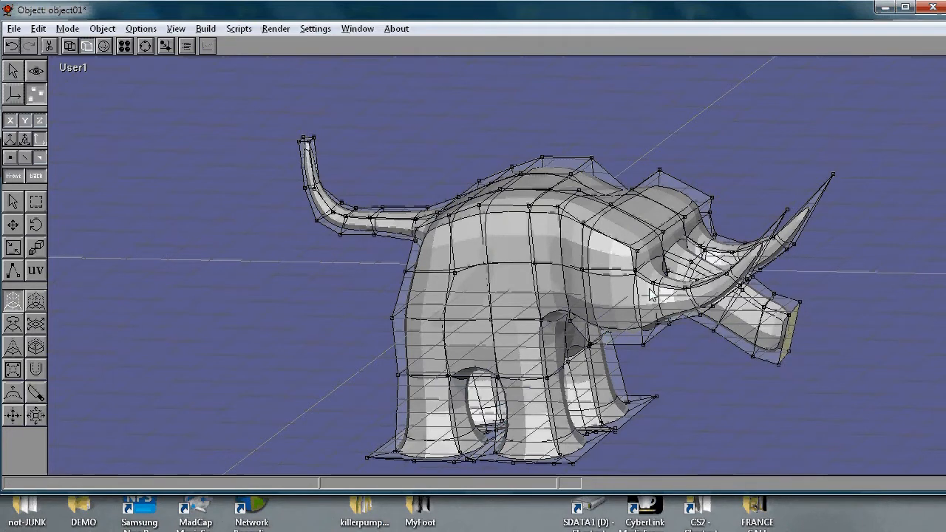
pyautogui.click(12, 324)
pyautogui.moveTo(818, 329); pyautogui.dragTo(811, 307)
# - Extrude one more short trunk segment forward and tilt its end face further upward to continue the curl
pyautogui.click(12, 301)
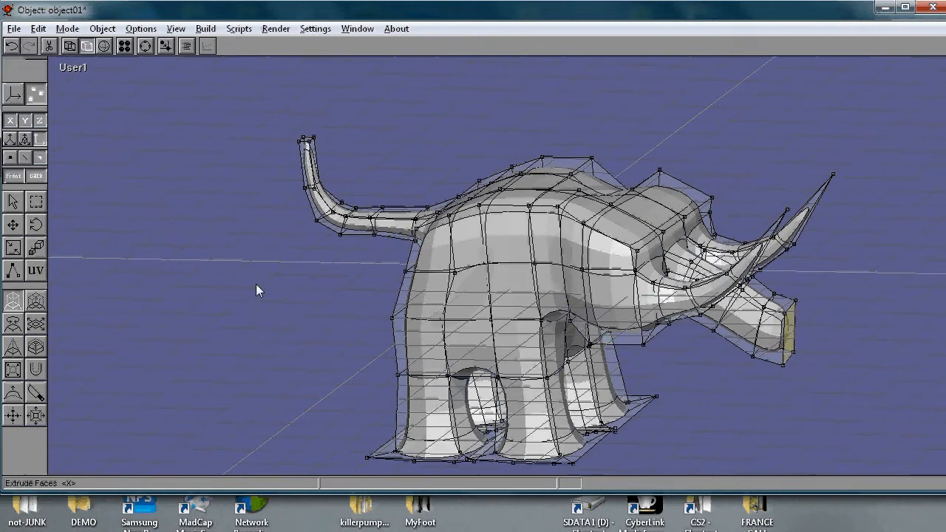
pyautogui.moveTo(783, 325); pyautogui.dragTo(797, 301)
pyautogui.hotkey('ctrl', 'z')
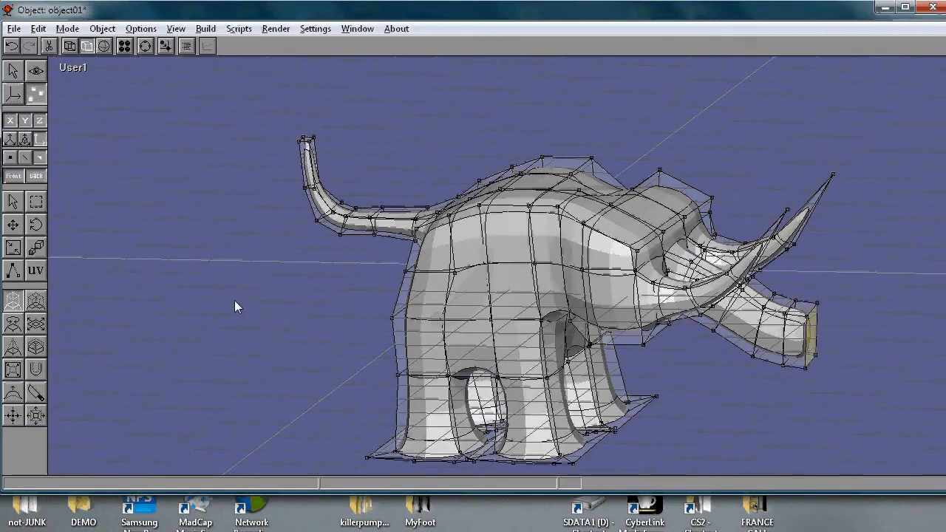
pyautogui.click(14, 326)
pyautogui.moveTo(837, 307); pyautogui.dragTo(825, 281)
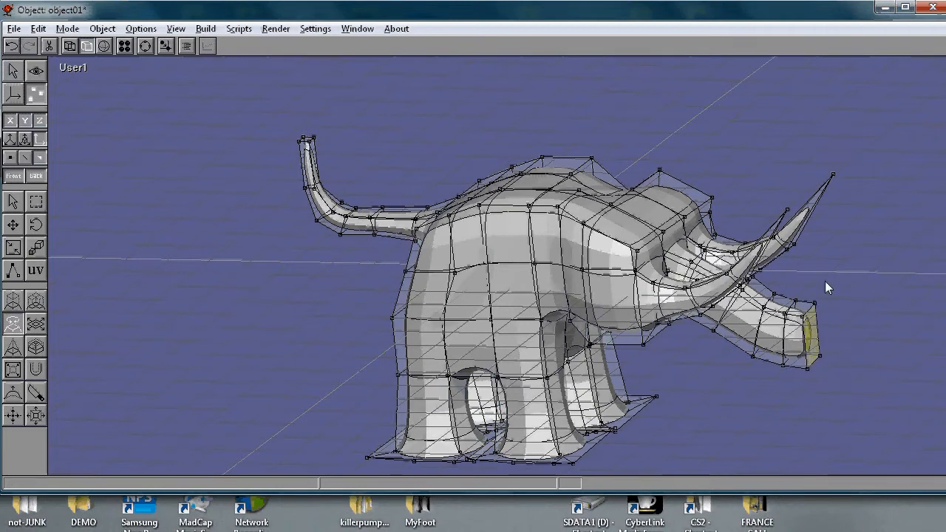
# - Extrude the trunk straight forward by two more segments and scale its end face up into a flared tip
pyautogui.click(13, 300)
pyautogui.moveTo(806, 344); pyautogui.dragTo(837, 342)
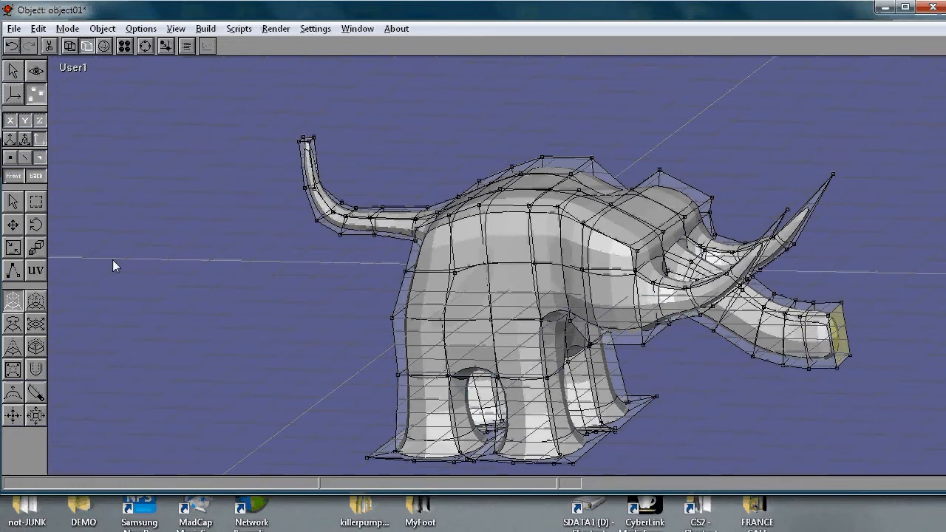
pyautogui.click(13, 30)
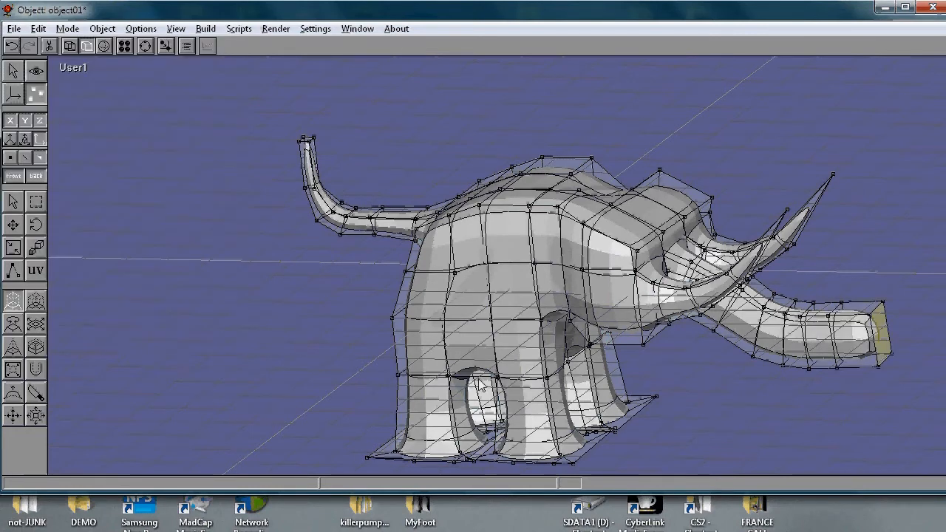
pyautogui.moveTo(538, 494); pyautogui.dragTo(538, 530)
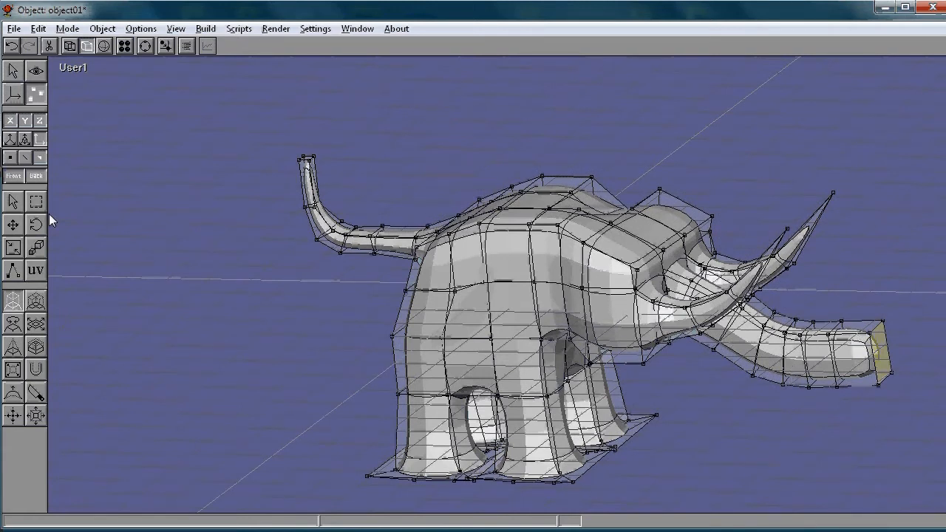
pyautogui.click(35, 324)
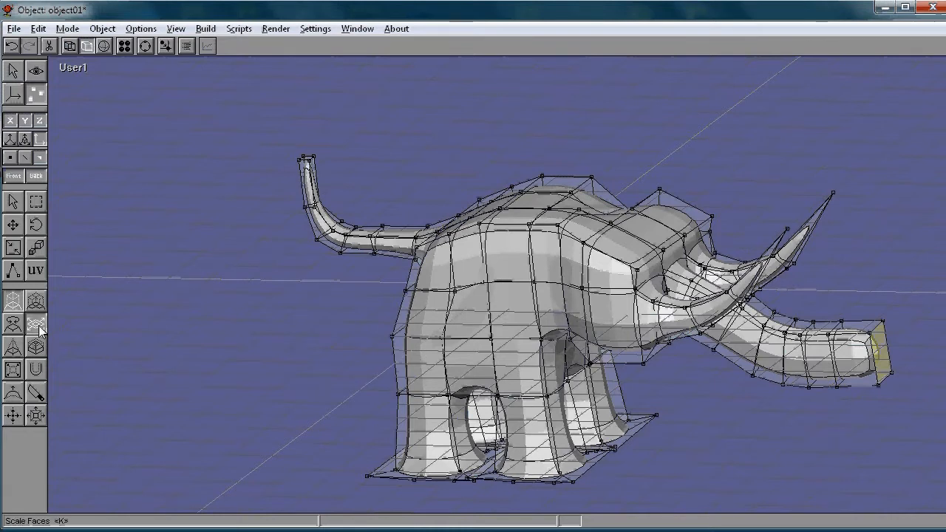
pyautogui.moveTo(878, 329); pyautogui.dragTo(860, 195)
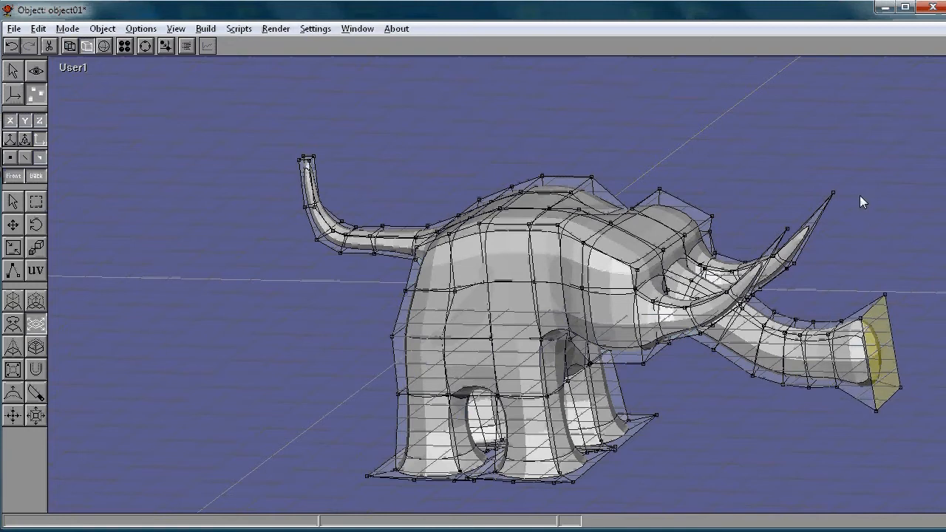
pyautogui.click(12, 369)
pyautogui.moveTo(889, 362); pyautogui.dragTo(911, 343)
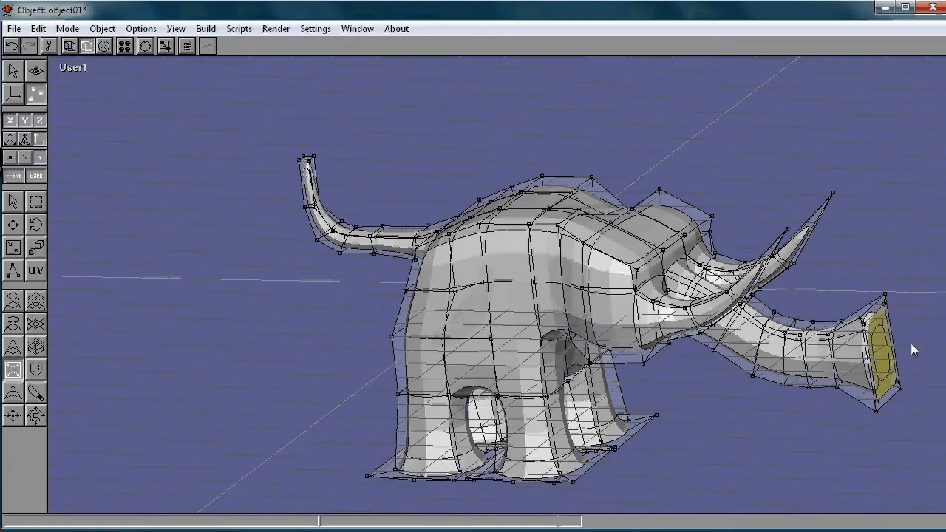
pyautogui.click(32, 346)
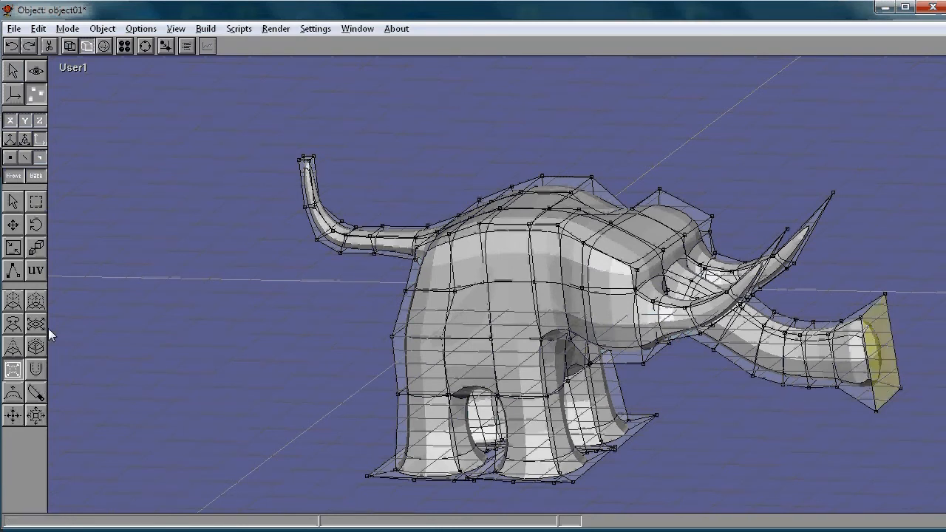
pyautogui.click(37, 343)
pyautogui.moveTo(869, 326); pyautogui.dragTo(937, 289)
pyautogui.hotkey('ctrl', 'z')
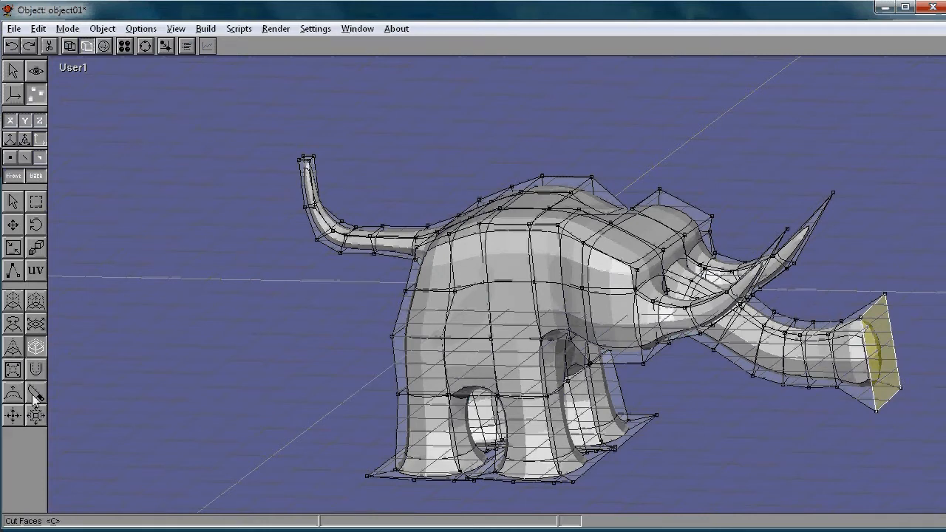
# - Inset the trunk's flared end face to leave a narrow rim around a smaller inner face
pyautogui.click(15, 375)
pyautogui.moveTo(839, 384); pyautogui.dragTo(937, 320)
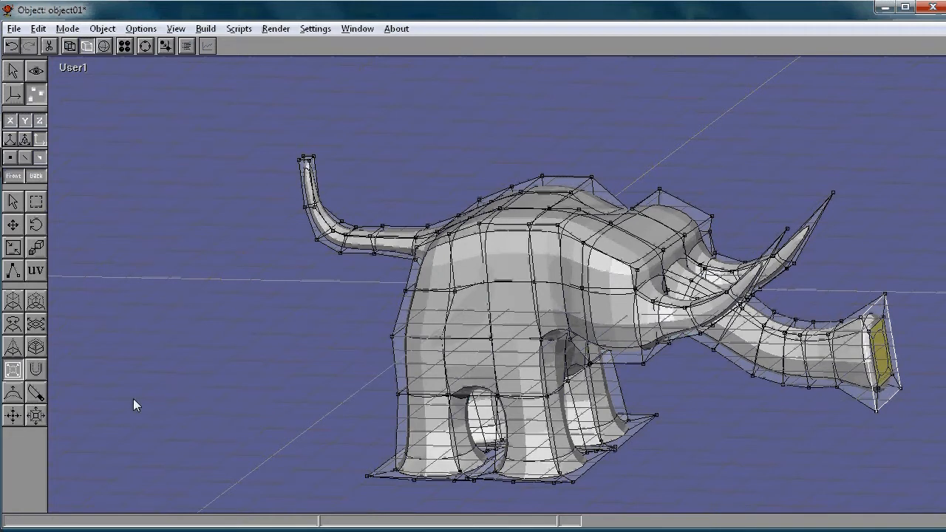
pyautogui.click(12, 351)
pyautogui.moveTo(891, 334)
pyautogui.mouseDown()
pyautogui.moveTo(758, 363)
pyautogui.moveTo(365, 359)
pyautogui.moveTo(900, 356)
pyautogui.moveTo(850, 359)
pyautogui.moveTo(863, 362)
pyautogui.mouseUp()
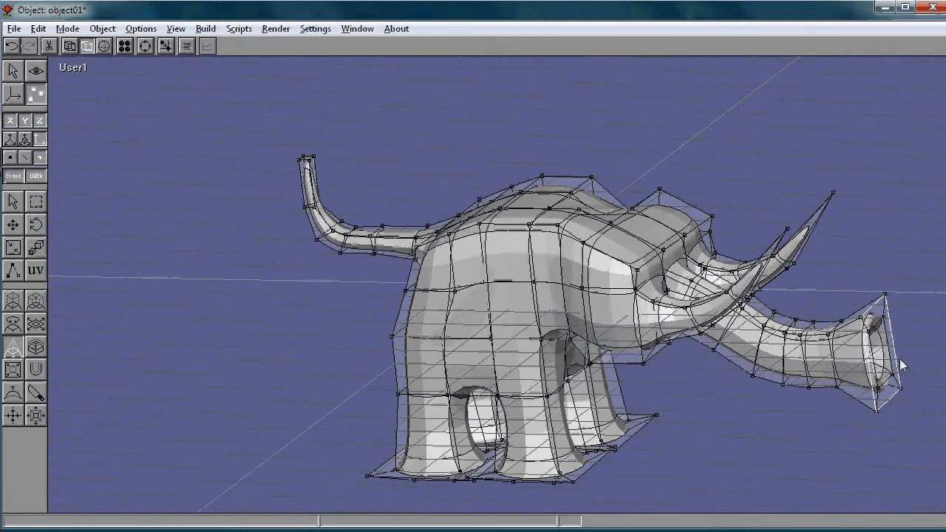
pyautogui.hotkey('ctrl', 'z')
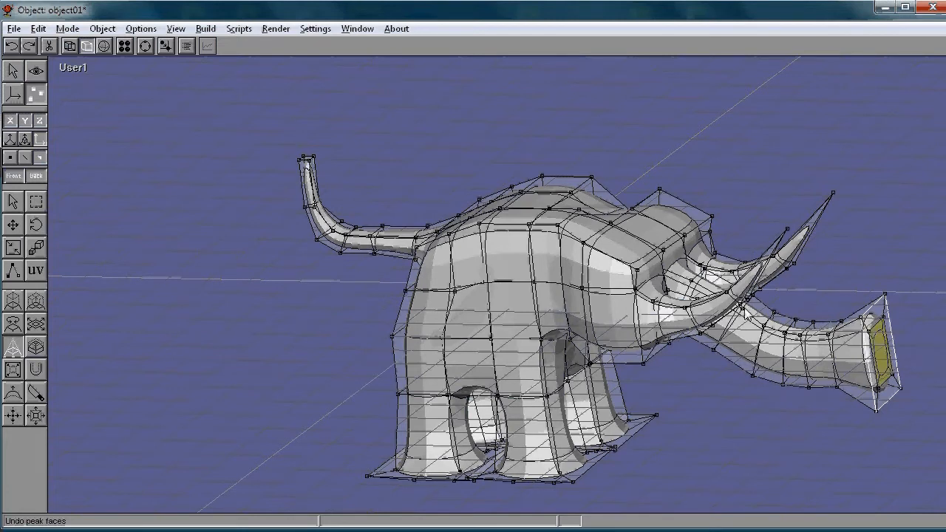
# - In wireframe display, peak the inset trunk face deep inward to hollow the tip, and return to flat shading
pyautogui.click(142, 30)
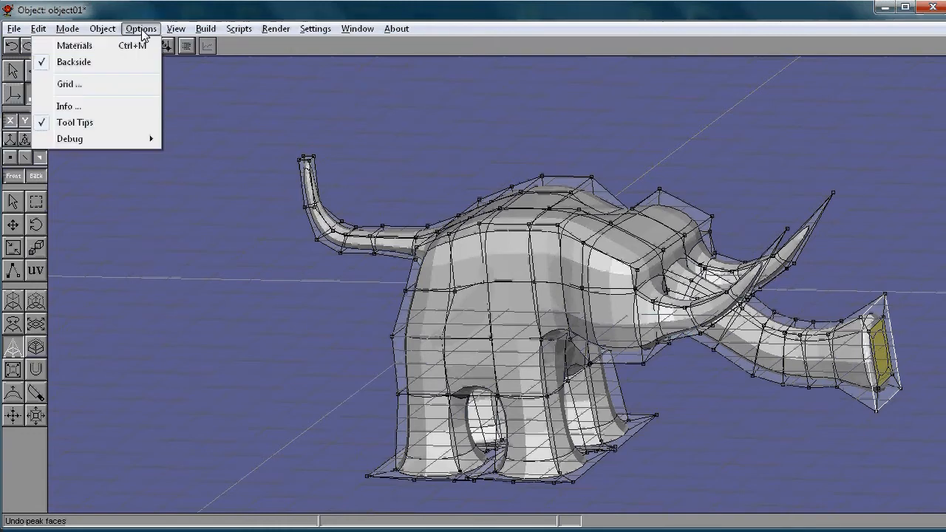
pyautogui.moveTo(178, 31)
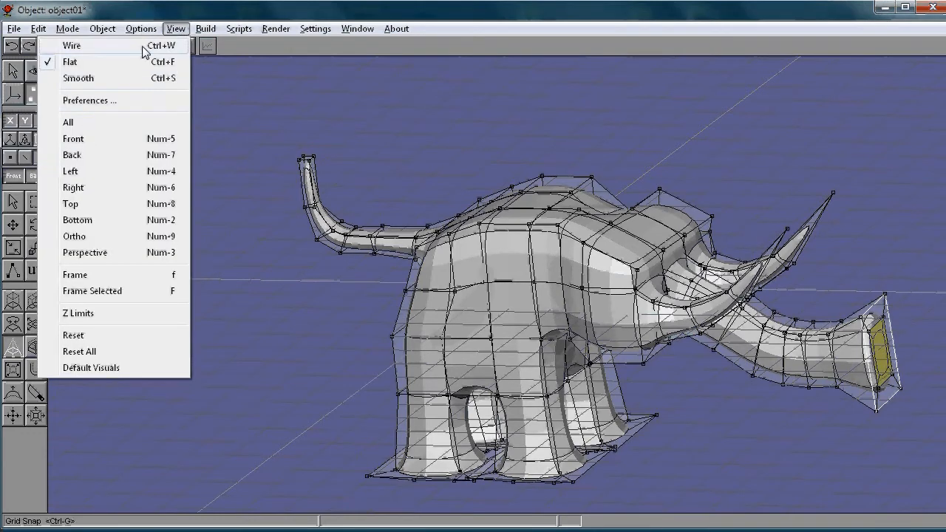
pyautogui.click(185, 6)
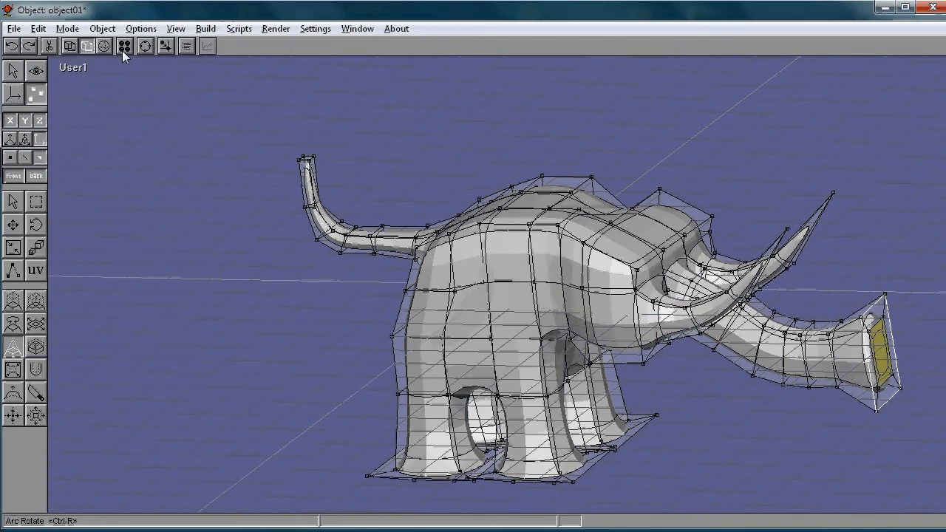
pyautogui.click(71, 47)
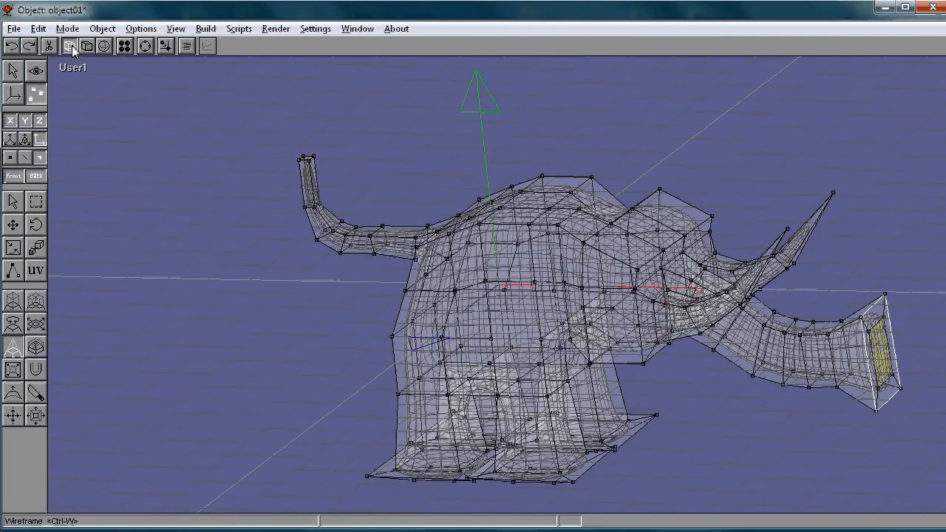
pyautogui.click(883, 362)
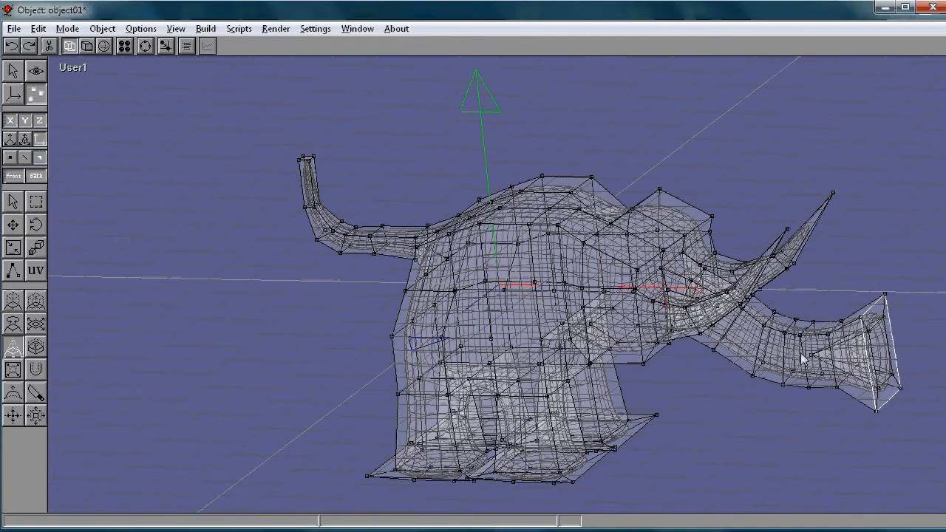
pyautogui.moveTo(703, 353); pyautogui.dragTo(783, 361)
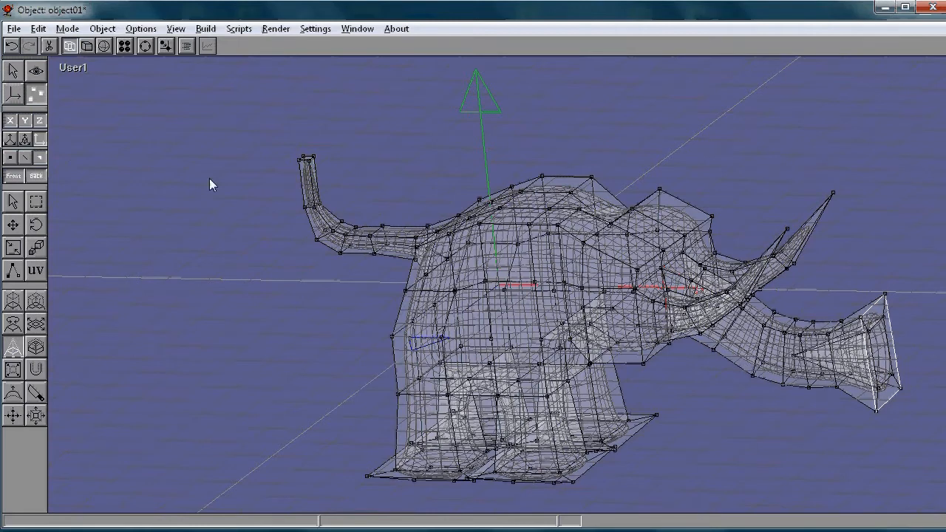
pyautogui.click(87, 46)
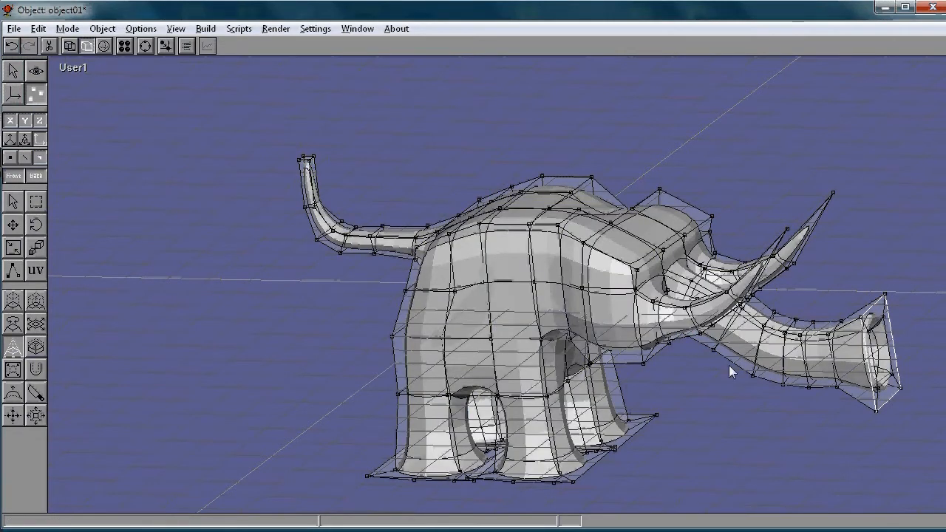
# - Clear the trunk selection and select the upper and lower faces on the side of the head beside the neck
pyautogui.moveTo(732, 366); pyautogui.dragTo(709, 330, button='right')
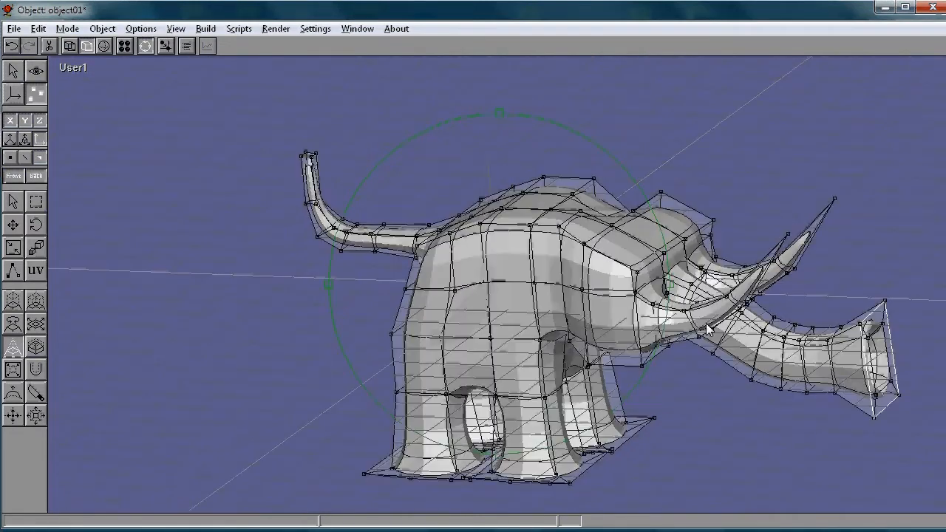
pyautogui.moveTo(630, 300); pyautogui.dragTo(508, 278, button='right')
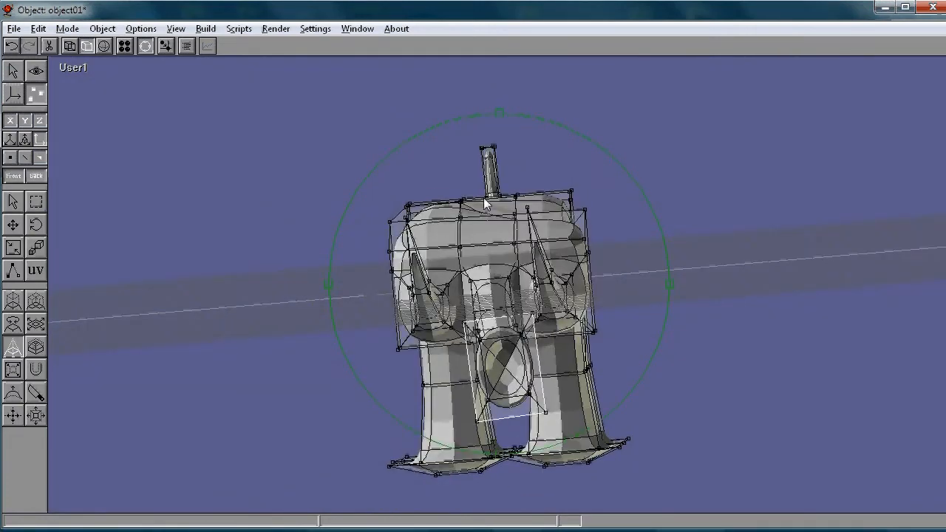
pyautogui.moveTo(481, 269); pyautogui.dragTo(641, 214, button='right')
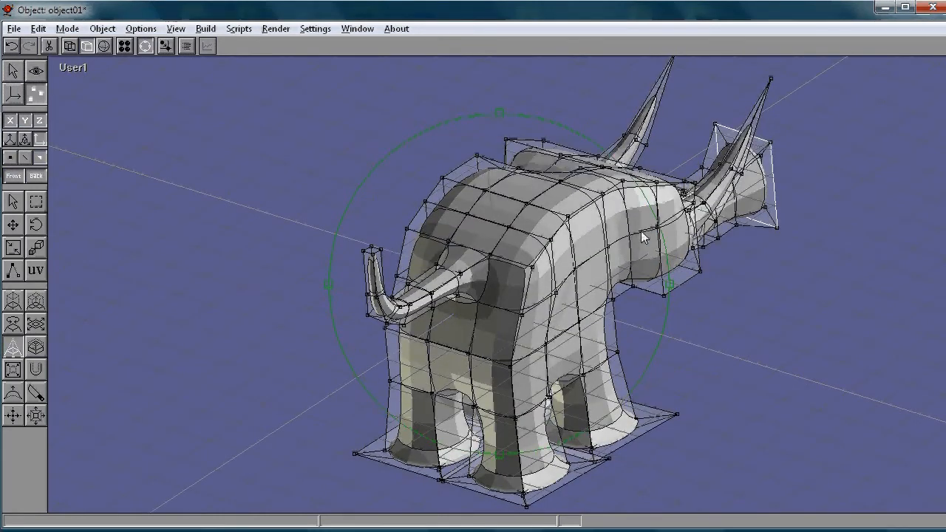
pyautogui.moveTo(621, 255); pyautogui.dragTo(643, 208, button='right')
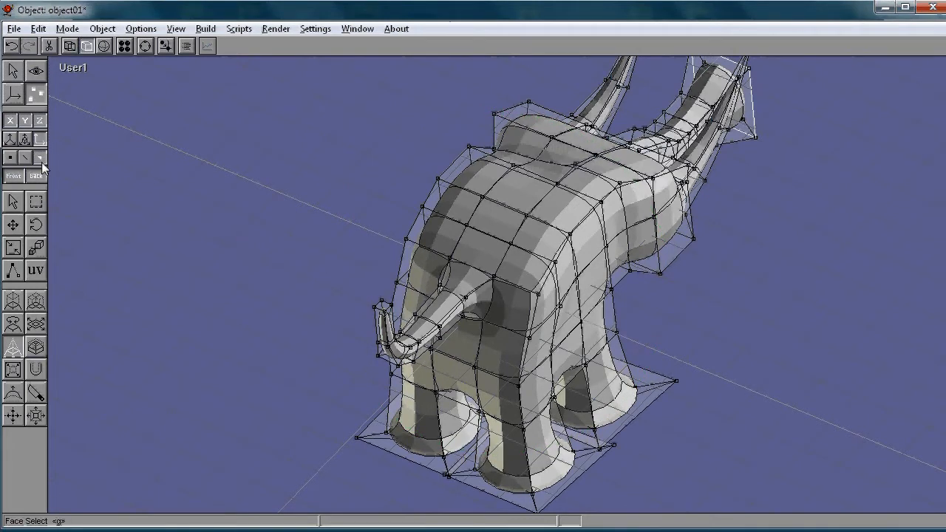
pyautogui.click(35, 201)
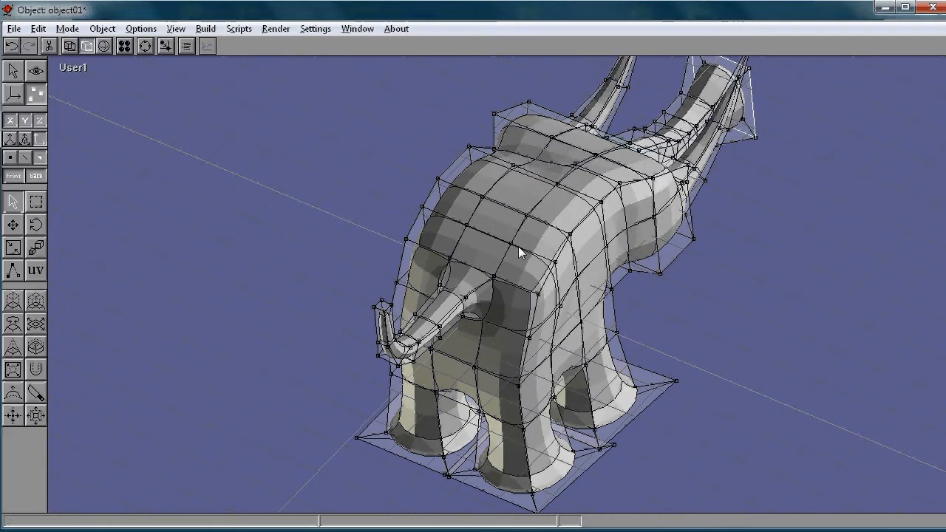
pyautogui.click(646, 238)
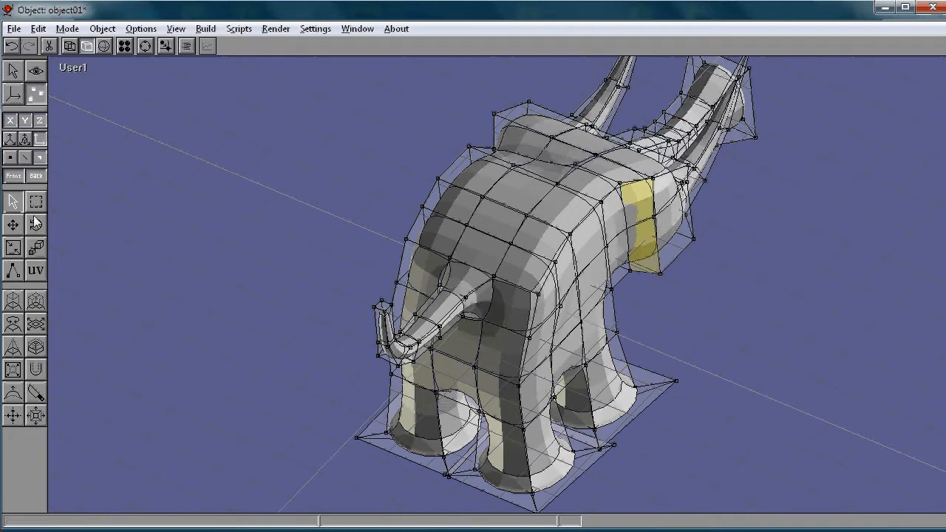
pyautogui.click(13, 300)
pyautogui.moveTo(496, 275); pyautogui.dragTo(793, 296)
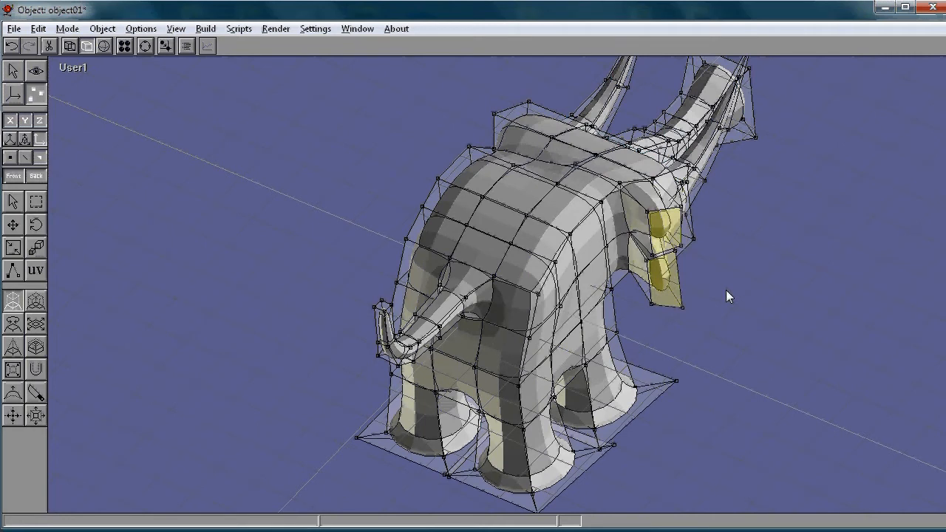
pyautogui.hotkey('ctrl', 'z')
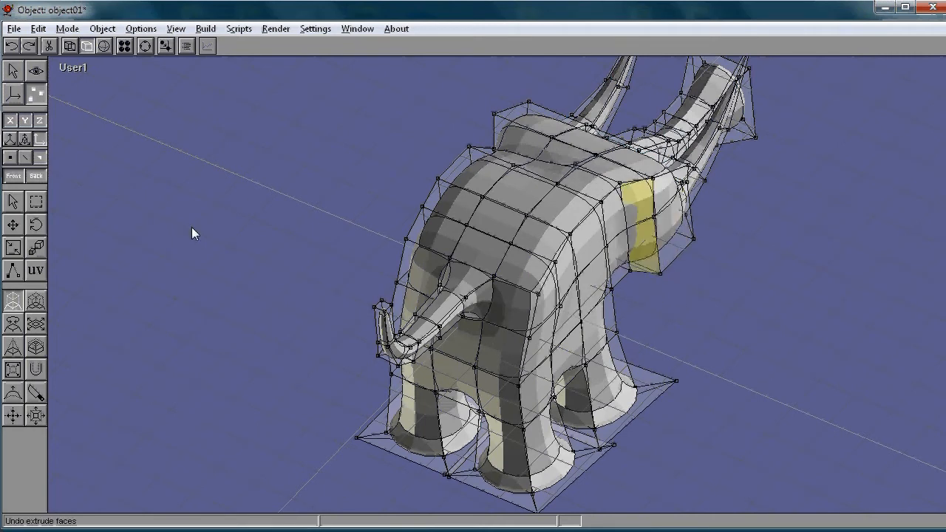
# - Extrude the two side faces of the head together a short way outward and scale the end down as an ear base
pyautogui.click(35, 305)
pyautogui.moveTo(623, 266); pyautogui.dragTo(661, 235)
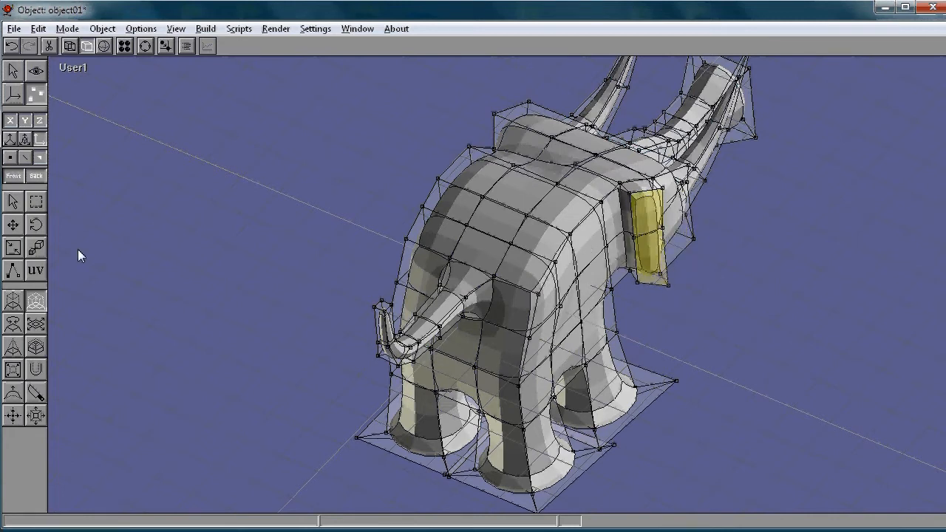
pyautogui.click(37, 325)
pyautogui.moveTo(655, 243); pyautogui.dragTo(566, 130)
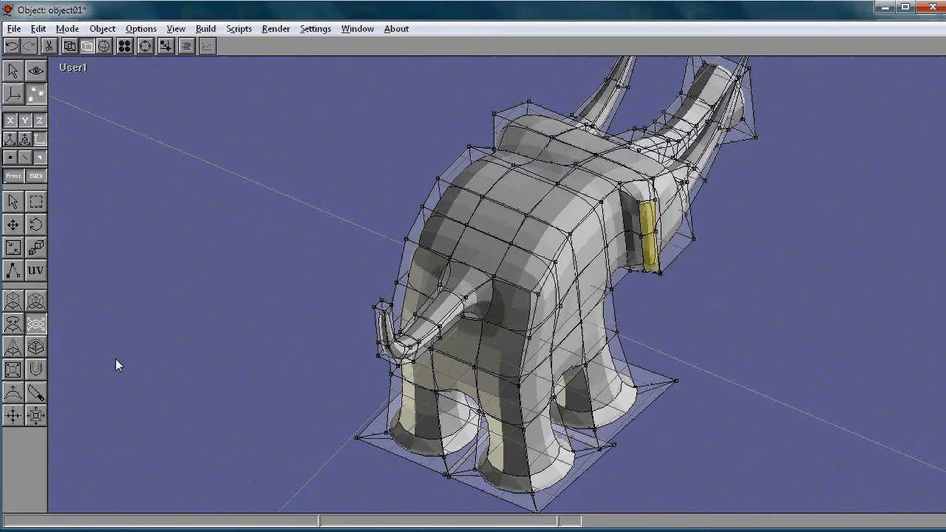
# - From above, select the edges around the outer end of the ear base on the side of the head
pyautogui.press('a')
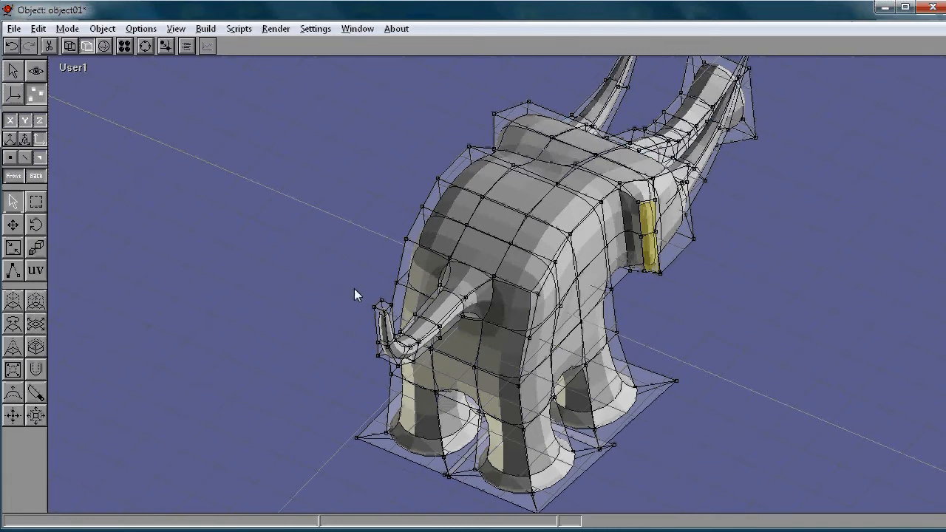
pyautogui.moveTo(354, 288); pyautogui.dragTo(499, 273)
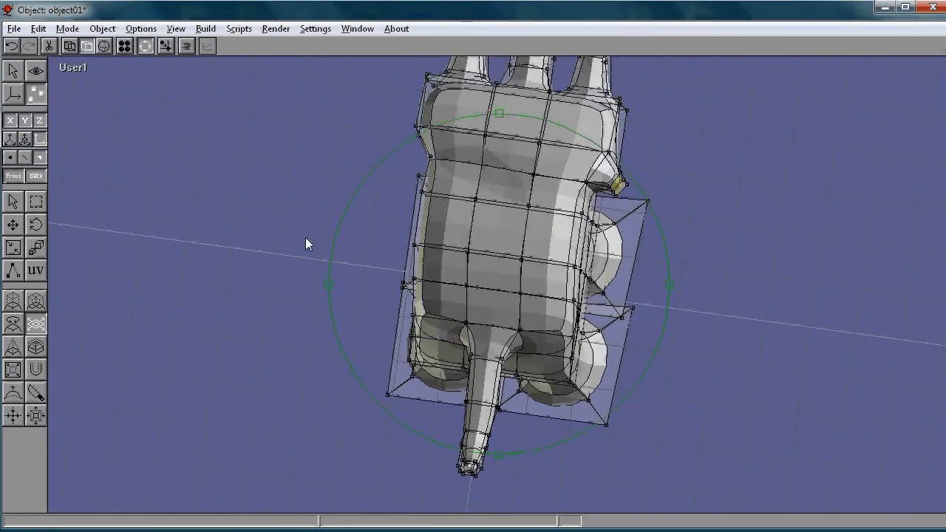
pyautogui.click(35, 202)
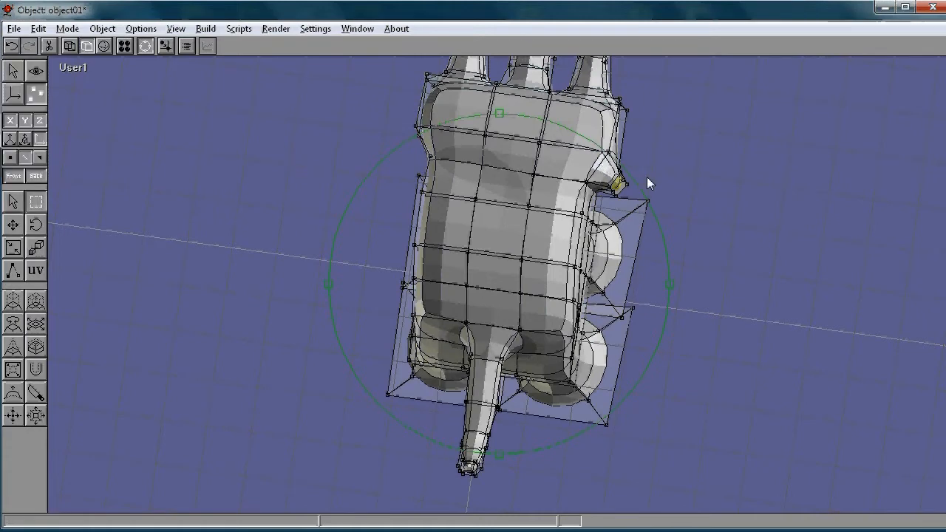
pyautogui.moveTo(613, 168)
pyautogui.mouseDown()
pyautogui.moveTo(619, 181)
pyautogui.moveTo(620, 165)
pyautogui.mouseUp()
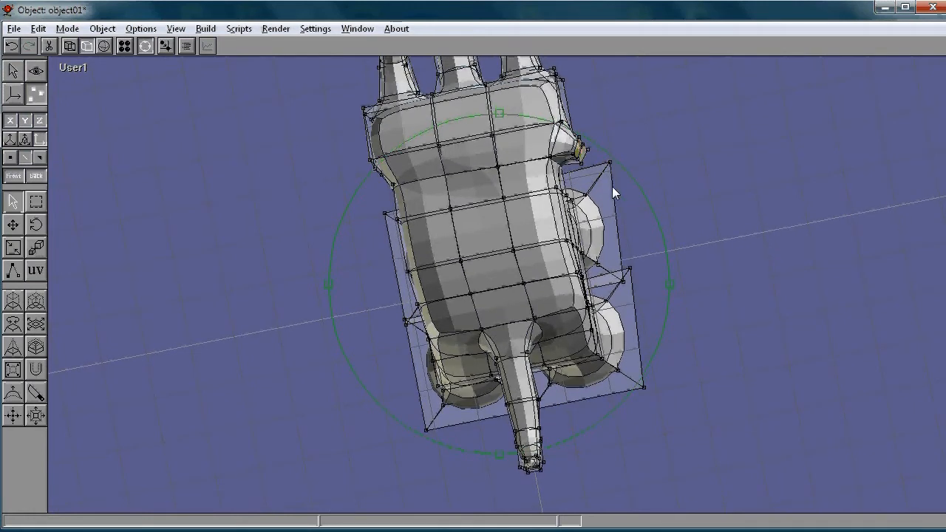
pyautogui.hotkey('ctrl', 'r')
pyautogui.moveTo(560, 132); pyautogui.dragTo(608, 179)
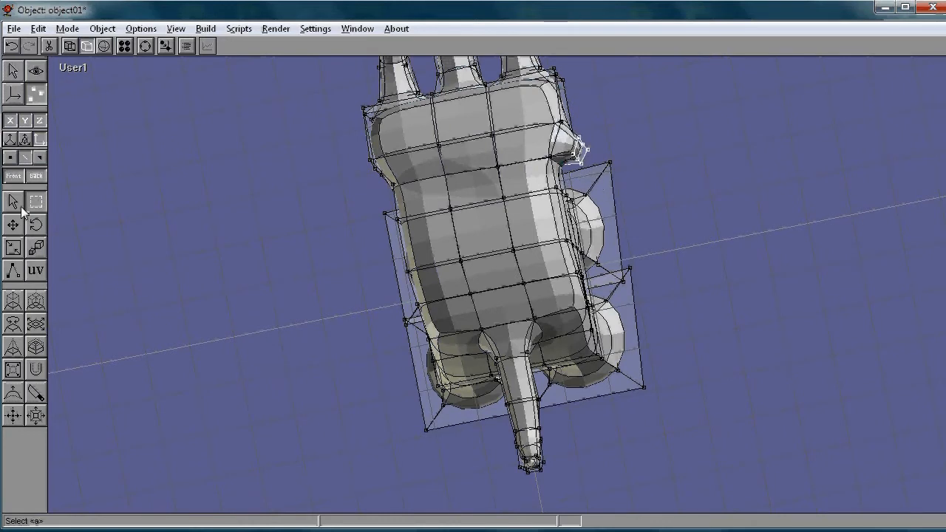
# - Deselect the stray edge below the ear base so only the outer end edges of the ear base stay selected
pyautogui.click(13, 202)
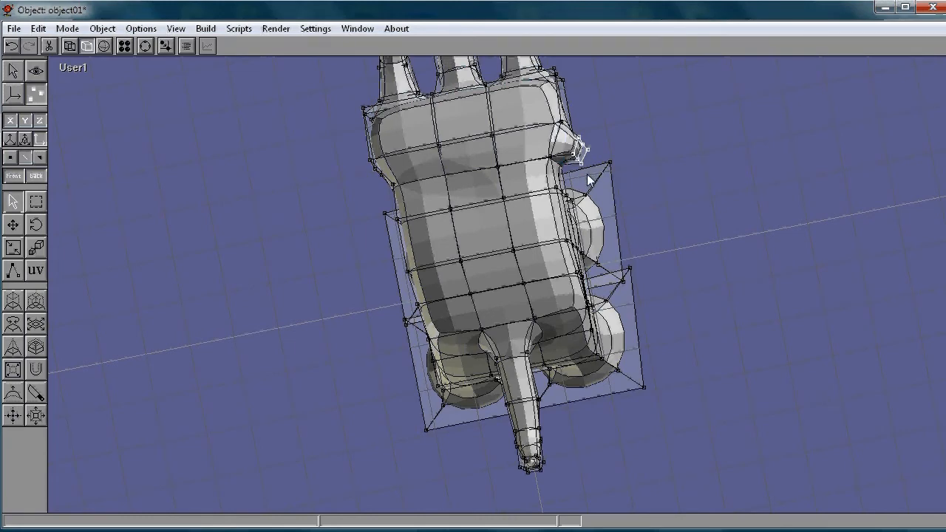
pyautogui.moveTo(589, 184); pyautogui.dragTo(538, 119, button='middle')
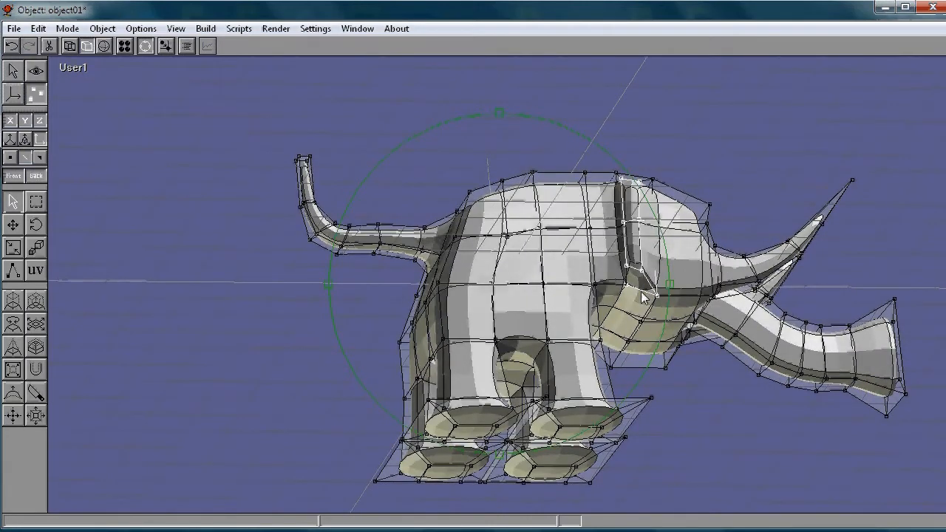
pyautogui.hotkey('ctrl', 'r')
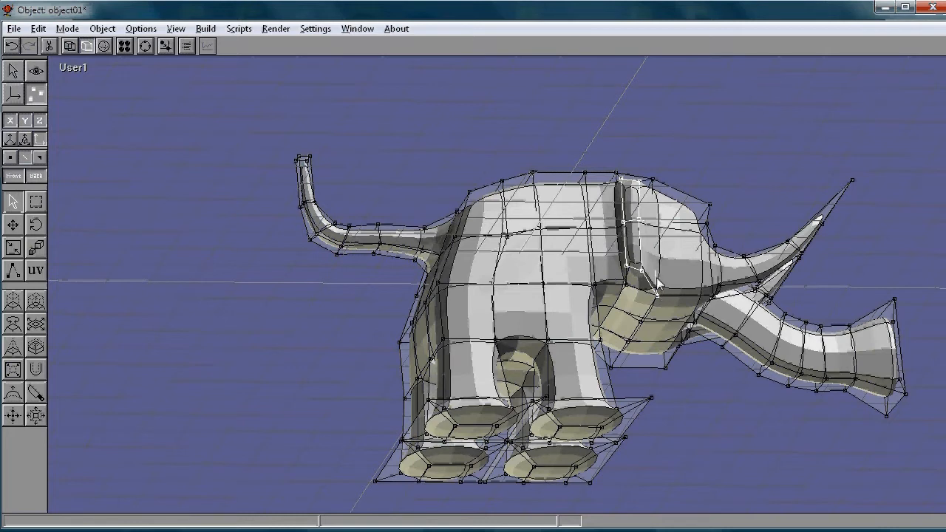
pyautogui.rightClick(649, 284)
pyautogui.press('e')
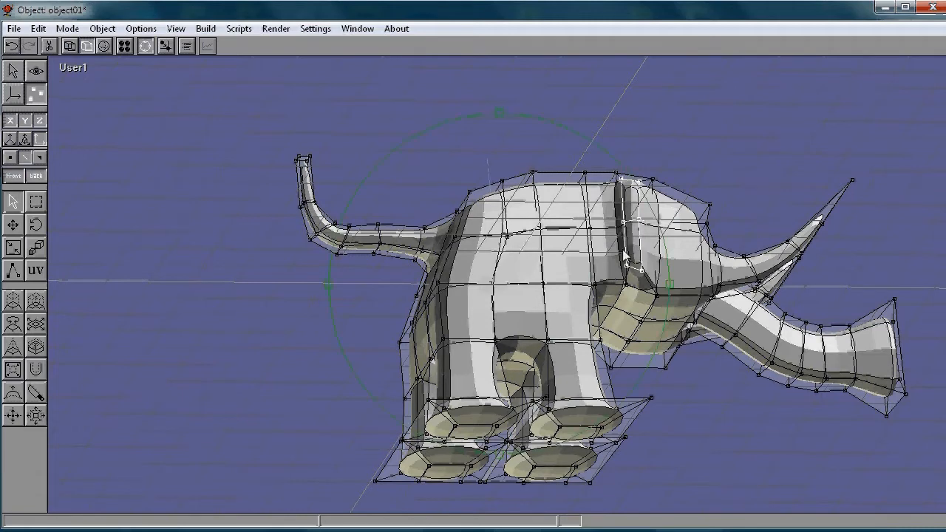
pyautogui.moveTo(599, 226); pyautogui.dragTo(565, 232, button='right')
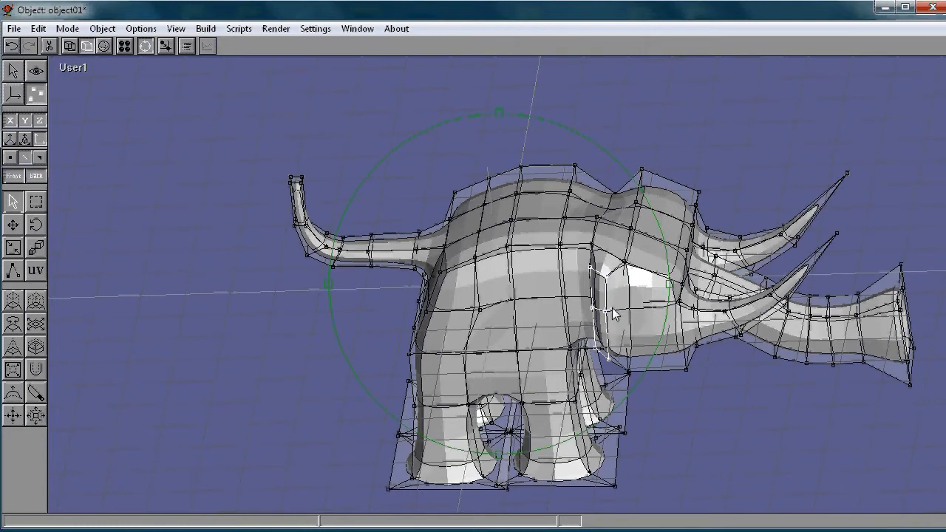
pyautogui.hotkey('ctrl', 'r')
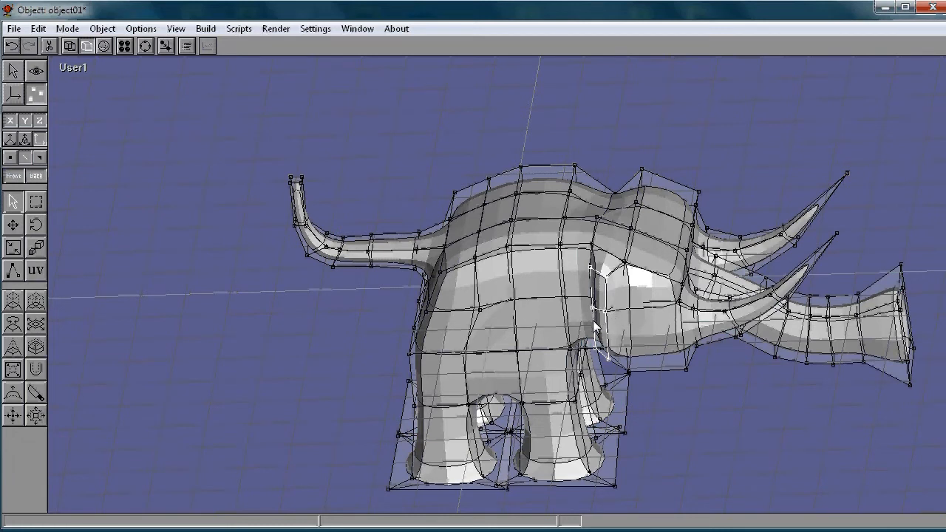
pyautogui.hotkey('ctrl', 'r')
pyautogui.moveTo(576, 332)
pyautogui.mouseDown()
pyautogui.moveTo(542, 288)
pyautogui.moveTo(437, 292)
pyautogui.moveTo(628, 317)
pyautogui.moveTo(568, 324)
pyautogui.moveTo(588, 317)
pyautogui.mouseUp()
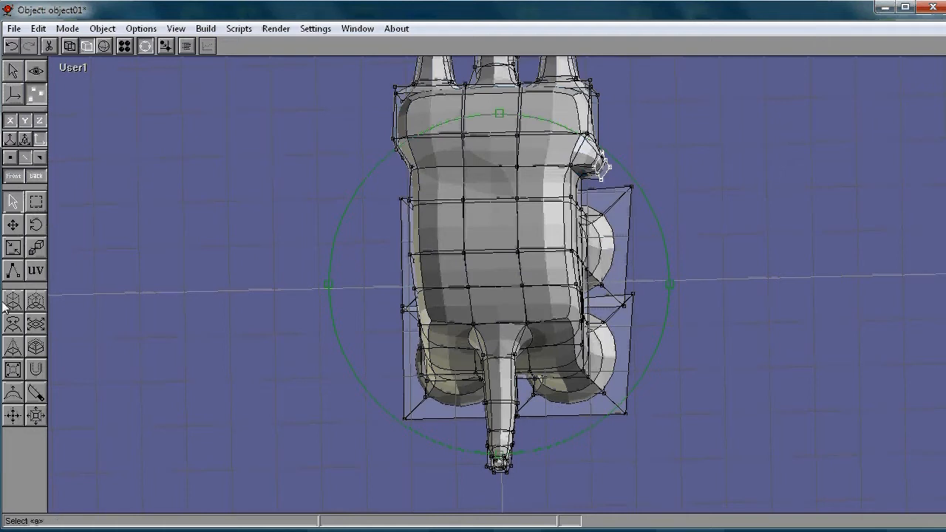
# - Move the selected ear-end edges slightly outward from the head and scale them non-uniformly by 0.756 along Z
pyautogui.click(13, 226)
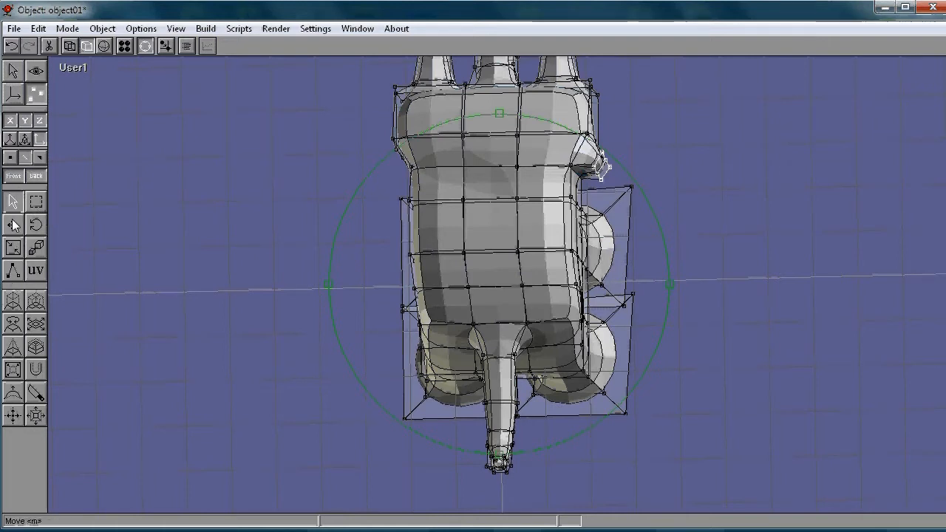
pyautogui.moveTo(620, 189)
pyautogui.mouseDown()
pyautogui.moveTo(623, 204)
pyautogui.moveTo(623, 183)
pyautogui.mouseUp()
pyautogui.moveTo(594, 212); pyautogui.dragTo(600, 167)
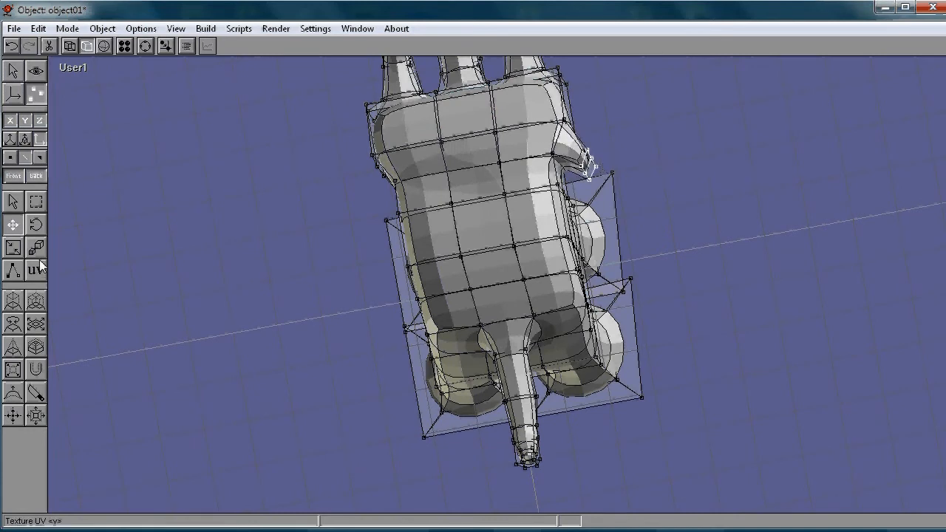
pyautogui.click(15, 249)
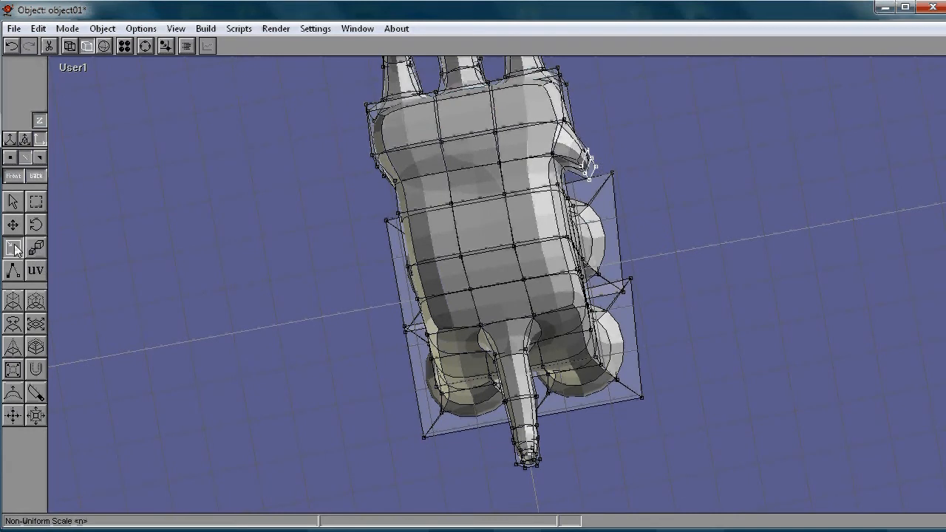
pyautogui.moveTo(621, 163); pyautogui.dragTo(561, 204)
# - Scale the ear-end edges non-uniformly by 0.733 and 1.07 in the side view, and enlarge them uniformly by 1.32
pyautogui.press('a')
pyautogui.moveTo(562, 255); pyautogui.dragTo(497, 212, button='right')
pyautogui.moveTo(496, 212); pyautogui.dragTo(510, 213)
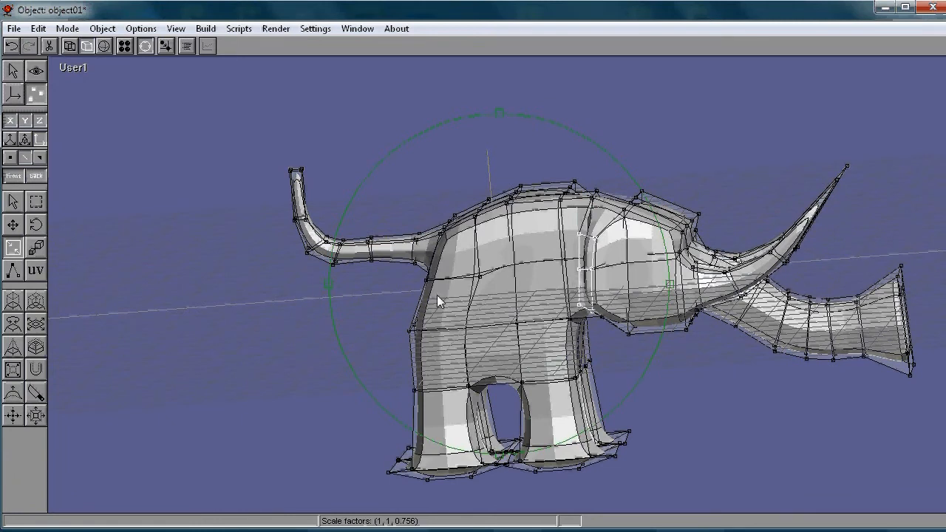
pyautogui.click(15, 250)
pyautogui.moveTo(588, 267)
pyautogui.mouseDown()
pyautogui.moveTo(524, 270)
pyautogui.moveTo(585, 275)
pyautogui.mouseUp()
pyautogui.moveTo(590, 273)
pyautogui.mouseDown(button='right')
pyautogui.moveTo(643, 274)
pyautogui.moveTo(610, 273)
pyautogui.moveTo(578, 148)
pyautogui.moveTo(583, 314)
pyautogui.moveTo(584, 276)
pyautogui.moveTo(513, 263)
pyautogui.moveTo(646, 263)
pyautogui.moveTo(590, 266)
pyautogui.mouseUp(button='right')
pyautogui.moveTo(586, 269)
pyautogui.mouseDown()
pyautogui.moveTo(615, 264)
pyautogui.moveTo(543, 257)
pyautogui.moveTo(591, 280)
pyautogui.mouseUp()
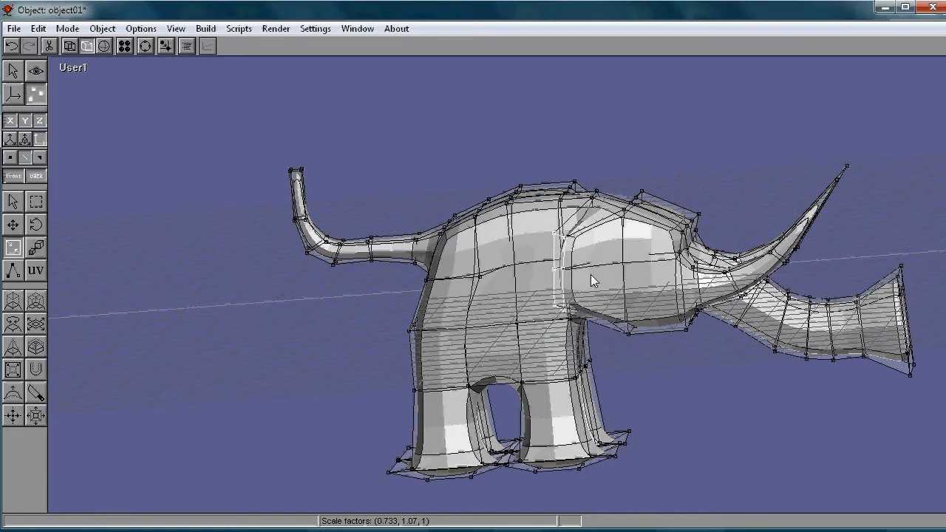
pyautogui.click(36, 248)
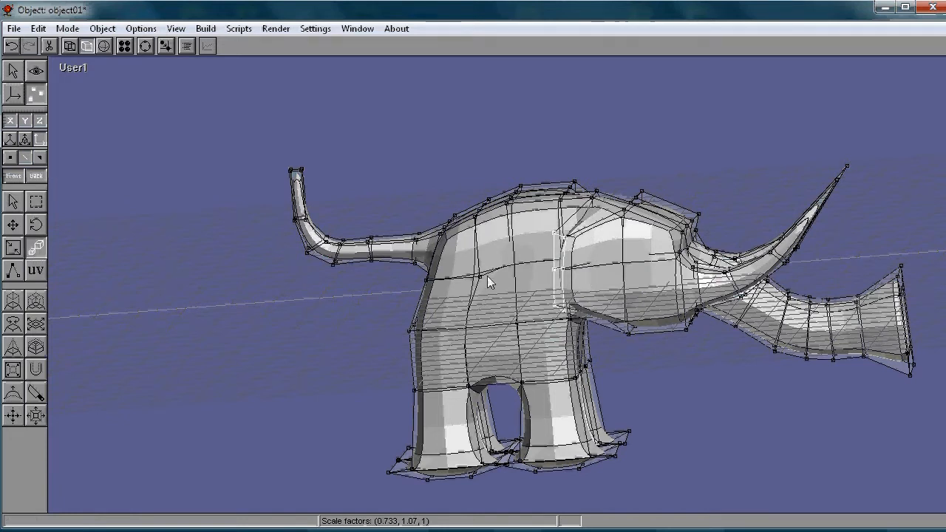
pyautogui.moveTo(487, 276); pyautogui.dragTo(553, 270)
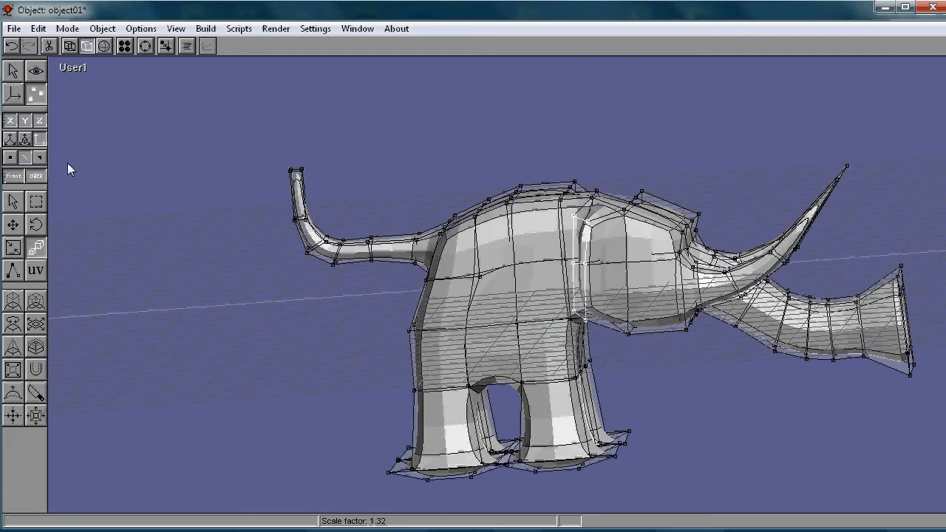
# - Select the upper and lower end faces of the ear base and view them from behind the elephant
pyautogui.click(18, 204)
pyautogui.click(583, 250)
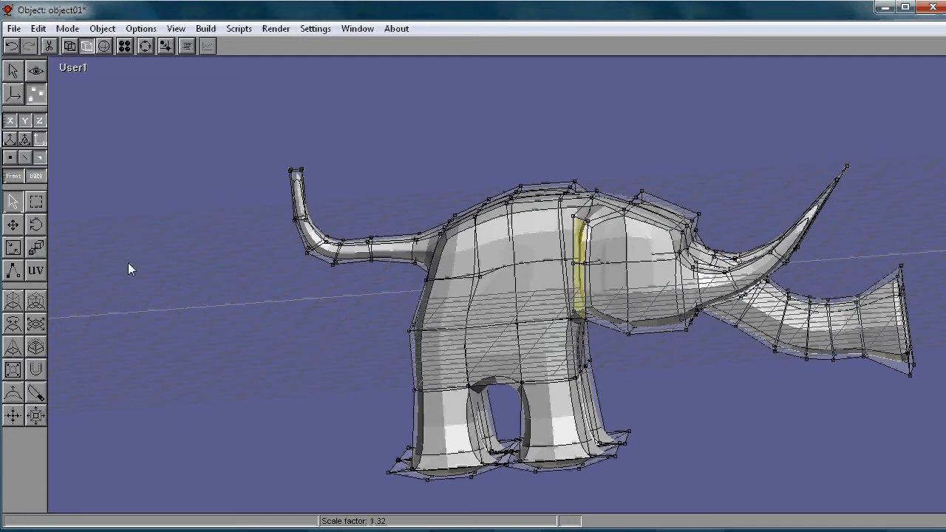
pyautogui.hotkey('ctrl', 'r')
pyautogui.moveTo(247, 284); pyautogui.dragTo(499, 281)
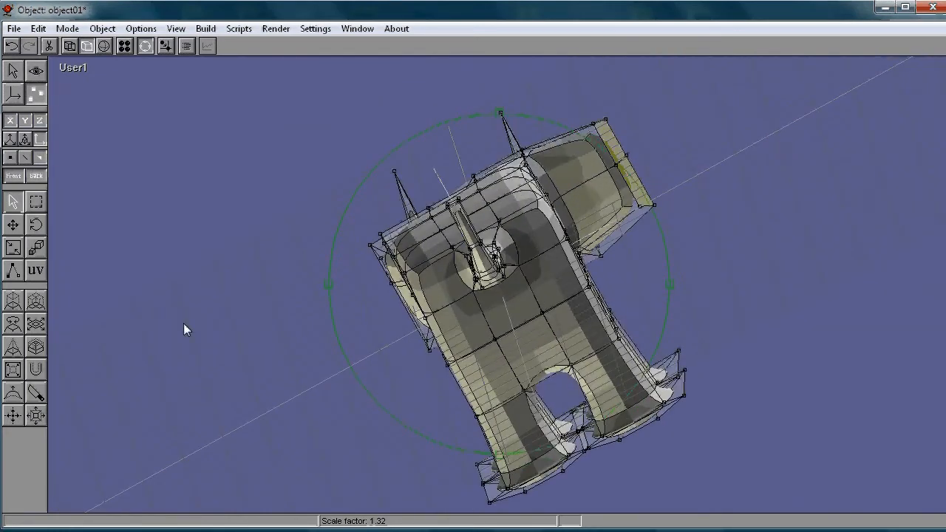
# - Try extruding the two end faces of the ear base individually, and undo the extrusion
pyautogui.click(13, 301)
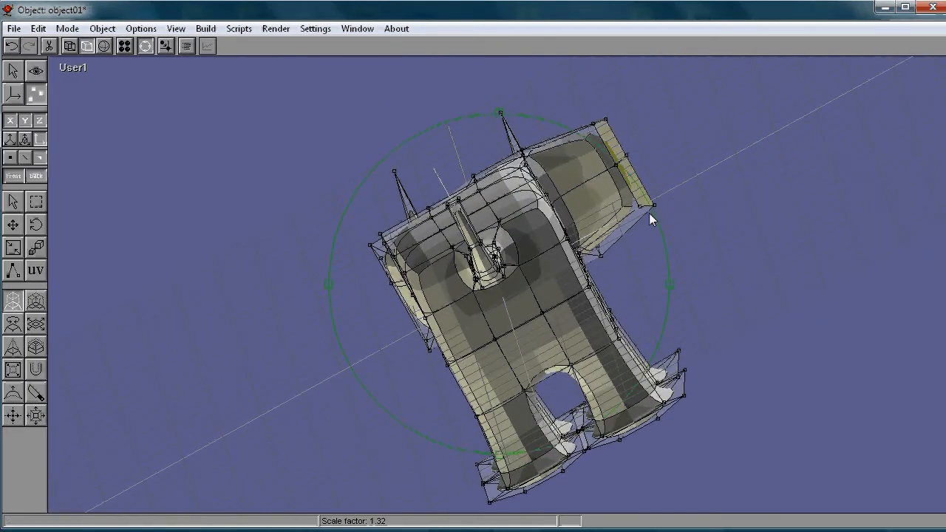
pyautogui.moveTo(616, 171); pyautogui.dragTo(604, 189)
pyautogui.press('a')
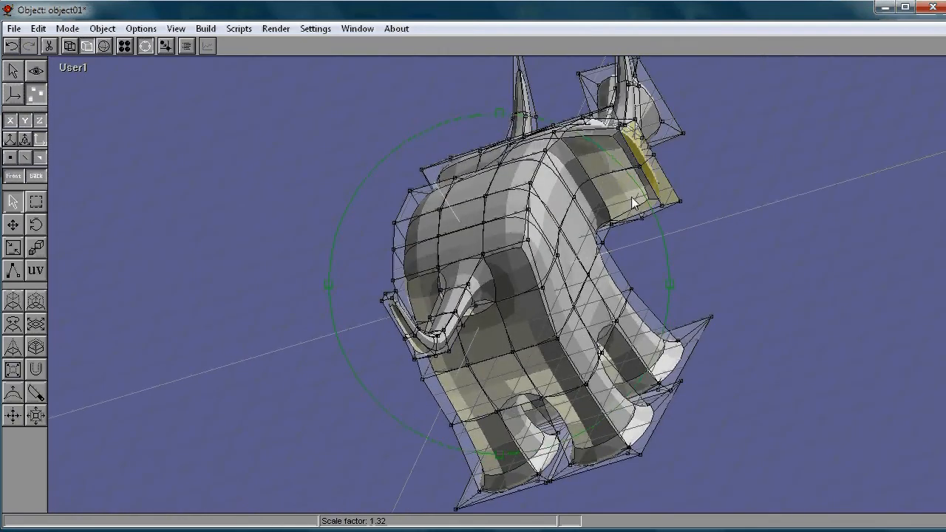
pyautogui.hotkey('ctrl', 'r')
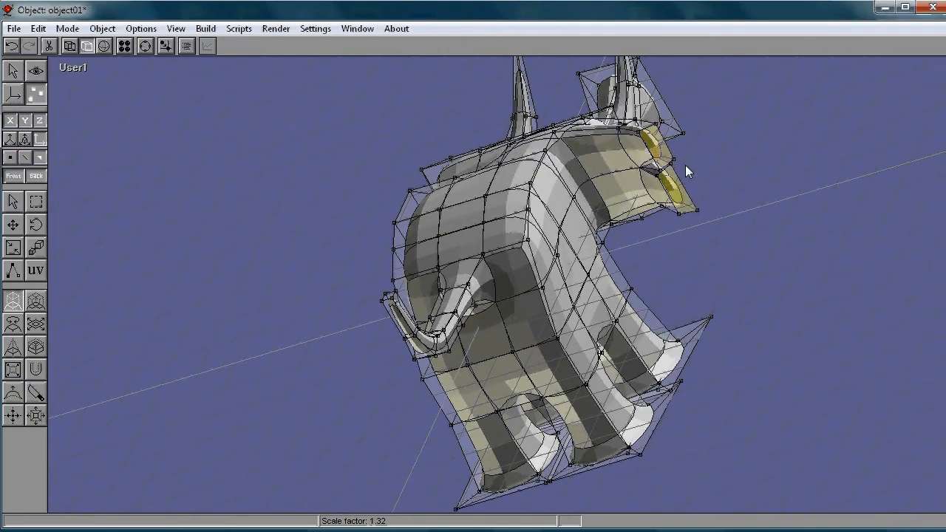
pyautogui.hotkey('ctrl', 'z')
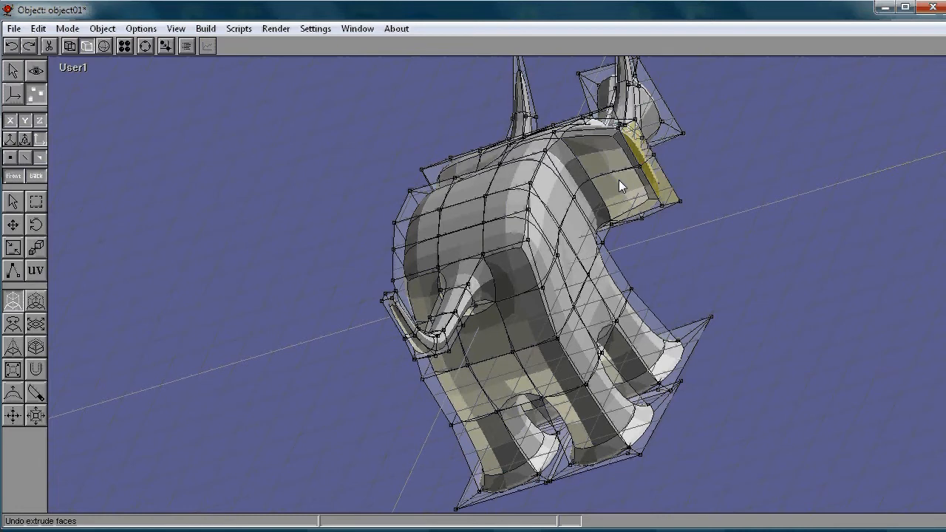
# - Extrude the two ear end faces together outward into a long ear flap and scale down its end
pyautogui.click(37, 249)
pyautogui.click(35, 301)
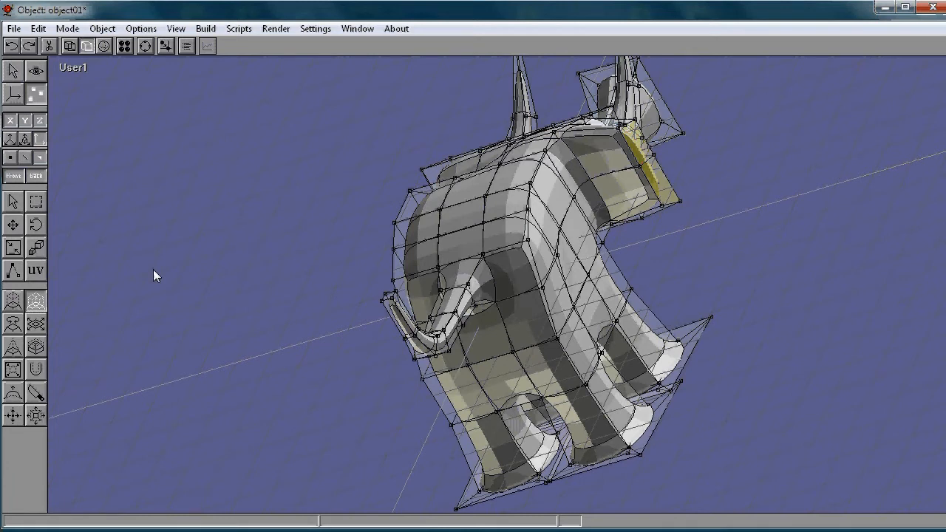
pyautogui.moveTo(658, 151); pyautogui.dragTo(533, 127)
pyautogui.click(35, 328)
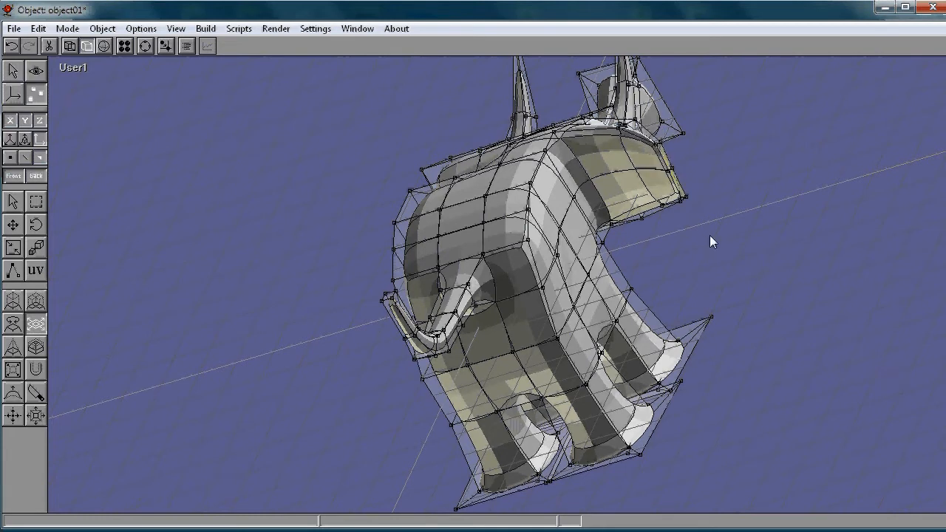
pyautogui.press('a')
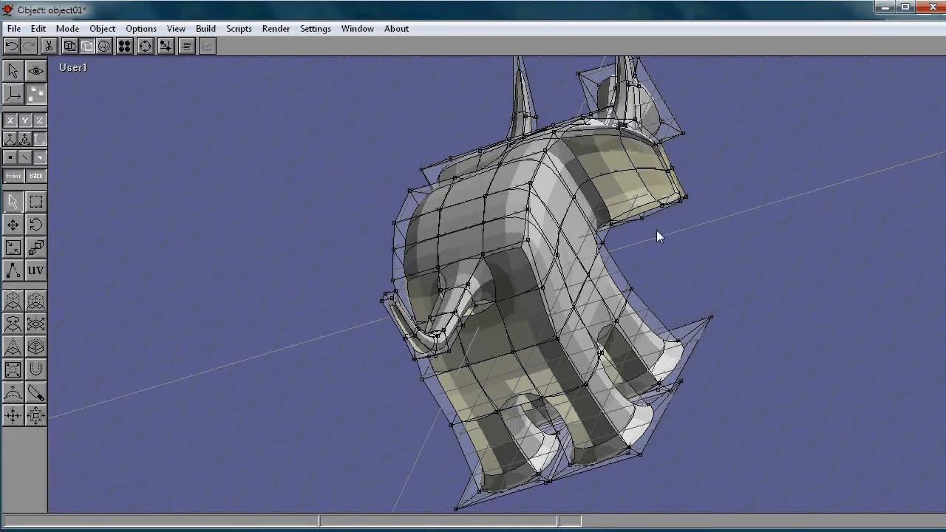
pyautogui.hotkey('ctrl', 'r')
pyautogui.moveTo(681, 224); pyautogui.dragTo(361, 340)
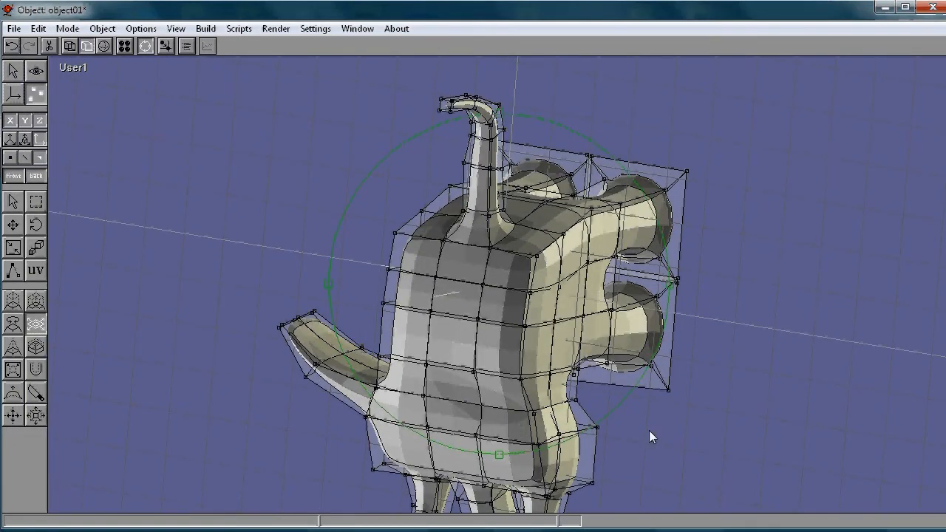
pyautogui.moveTo(681, 397); pyautogui.dragTo(473, 403)
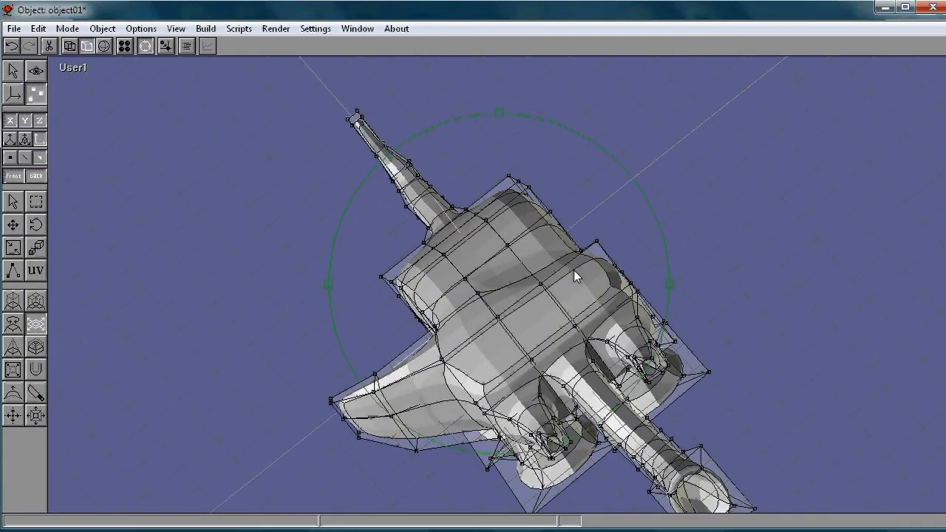
pyautogui.moveTo(522, 275); pyautogui.dragTo(564, 263)
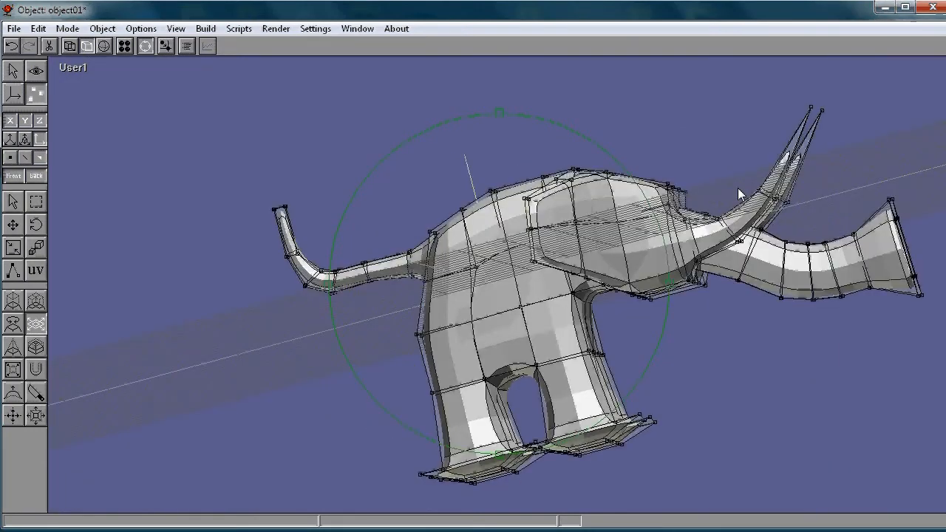
# - Select the upper edges along the middle of the trunk and move them downward to slim the trunk
pyautogui.press('x')
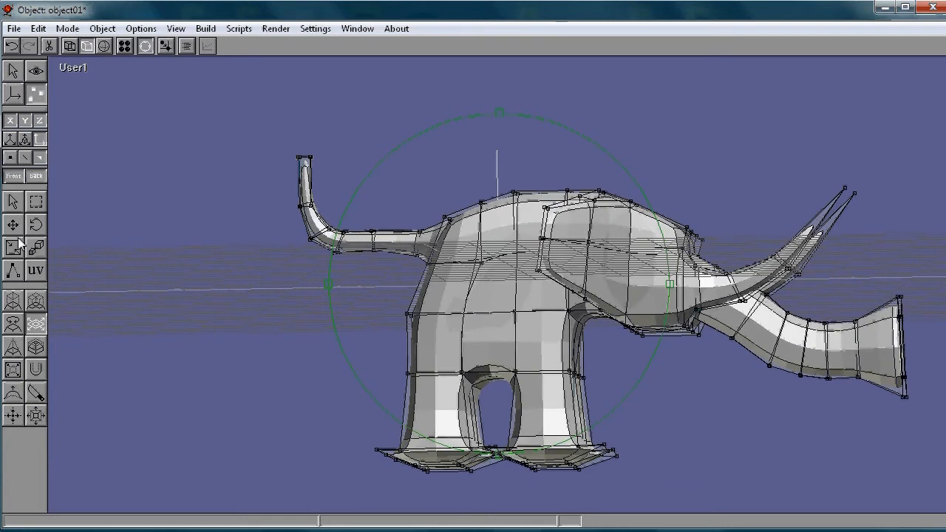
pyautogui.click(14, 206)
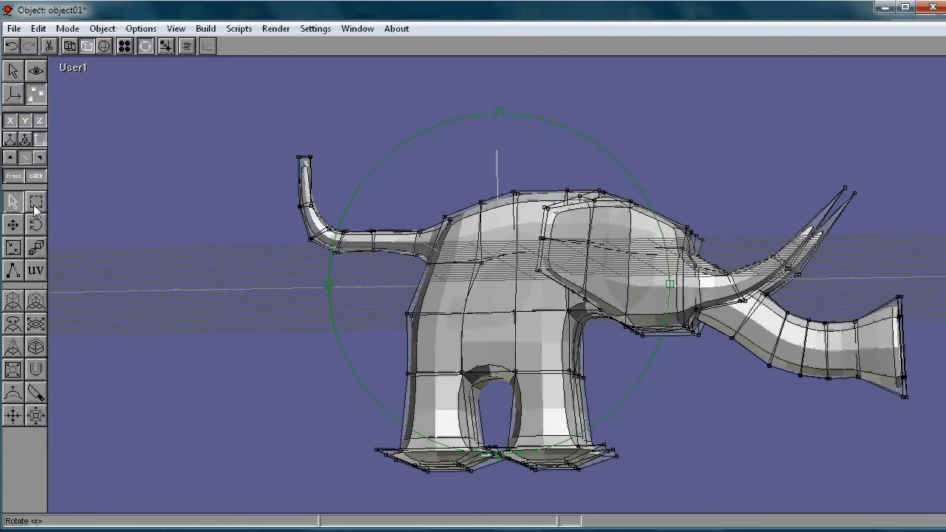
pyautogui.moveTo(832, 299)
pyautogui.mouseDown(button='right')
pyautogui.moveTo(771, 337)
pyautogui.moveTo(761, 310)
pyautogui.moveTo(839, 292)
pyautogui.moveTo(856, 302)
pyautogui.moveTo(841, 305)
pyautogui.mouseUp(button='right')
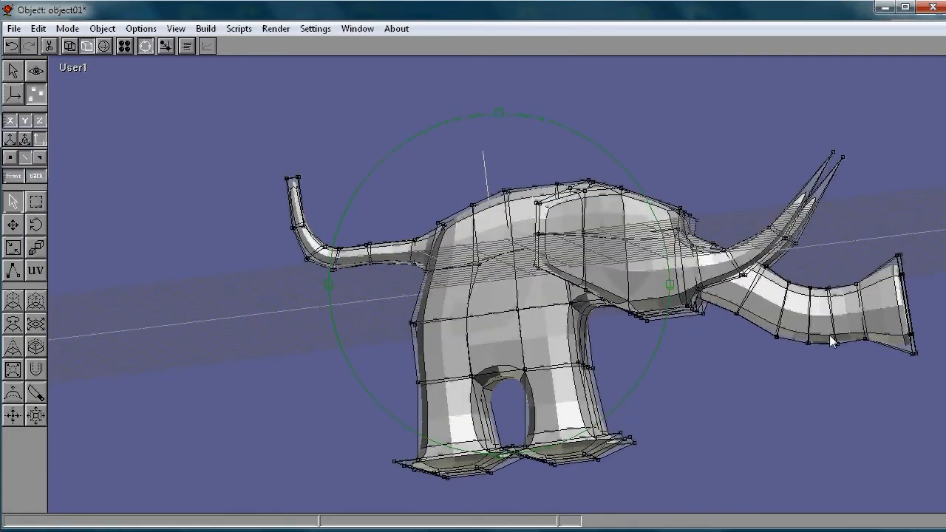
pyautogui.moveTo(849, 260); pyautogui.dragTo(769, 308)
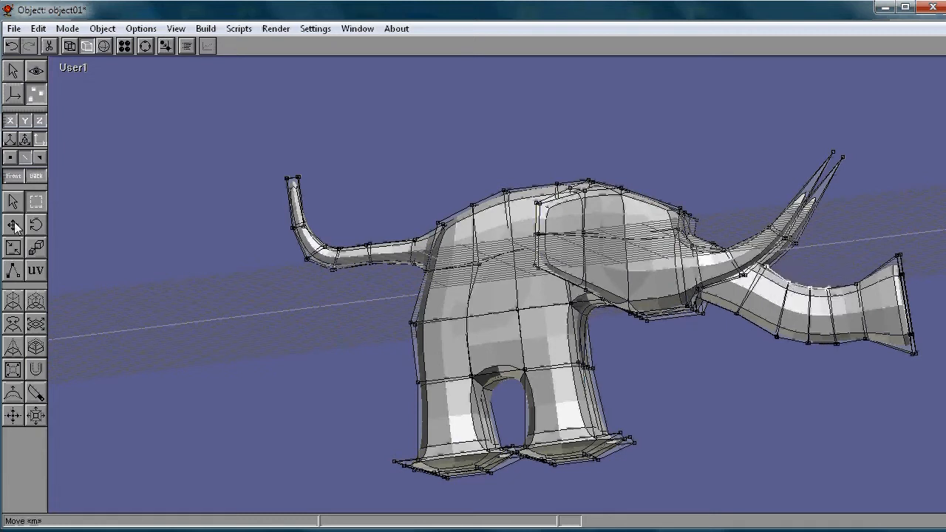
pyautogui.moveTo(797, 292); pyautogui.dragTo(822, 326)
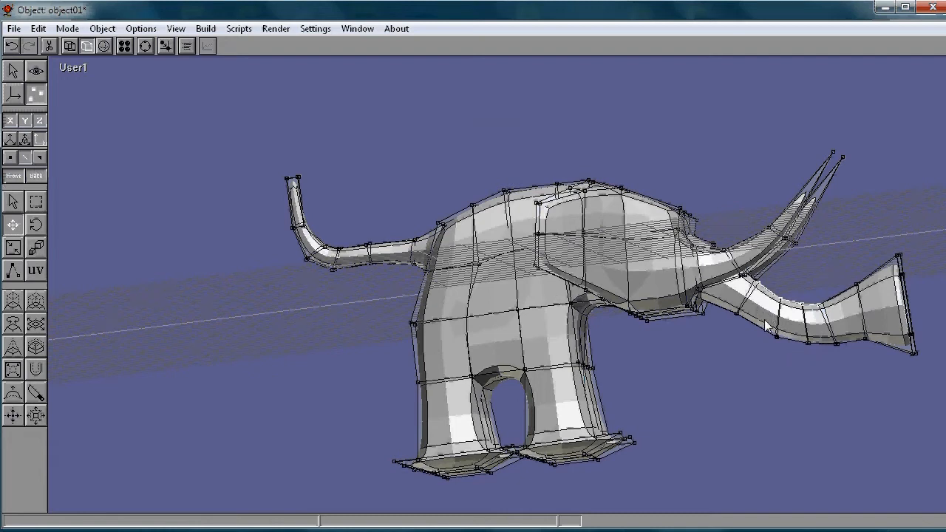
# - Select the lower edges along the middle of the trunk and move them up and back toward the head
pyautogui.press('a')
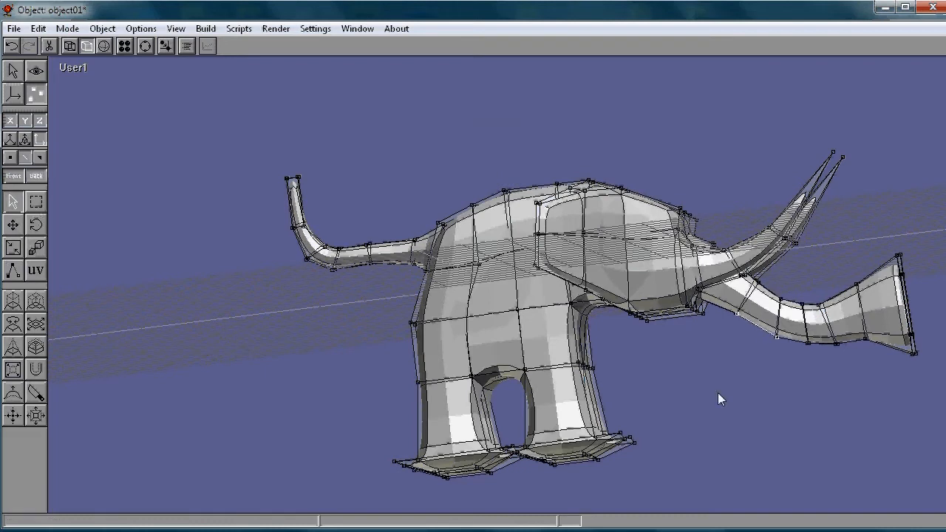
pyautogui.press('d')
pyautogui.moveTo(858, 354); pyautogui.dragTo(759, 321)
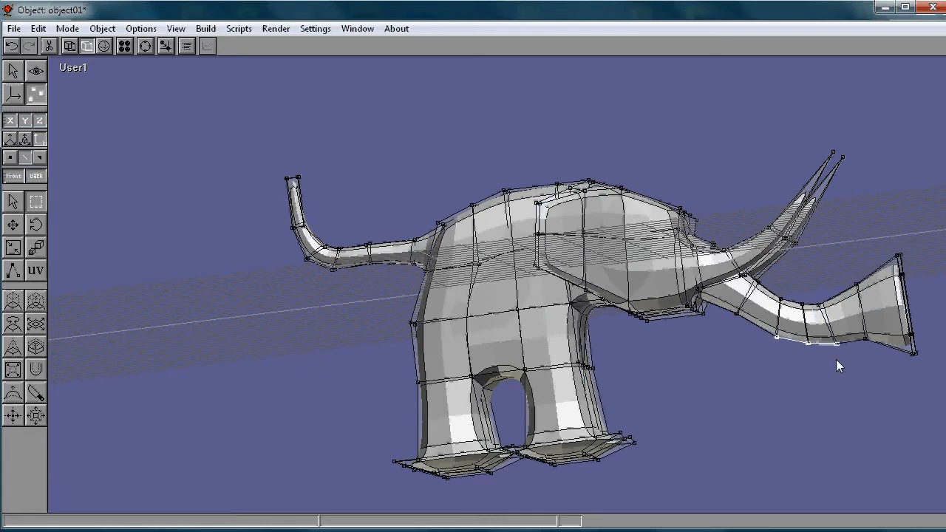
pyautogui.press('m')
pyautogui.moveTo(840, 358); pyautogui.dragTo(806, 337)
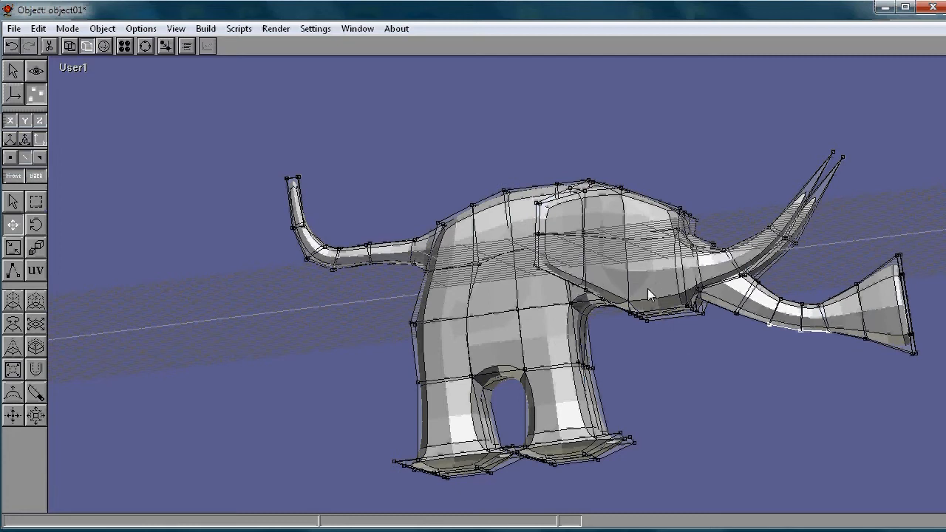
pyautogui.press('d')
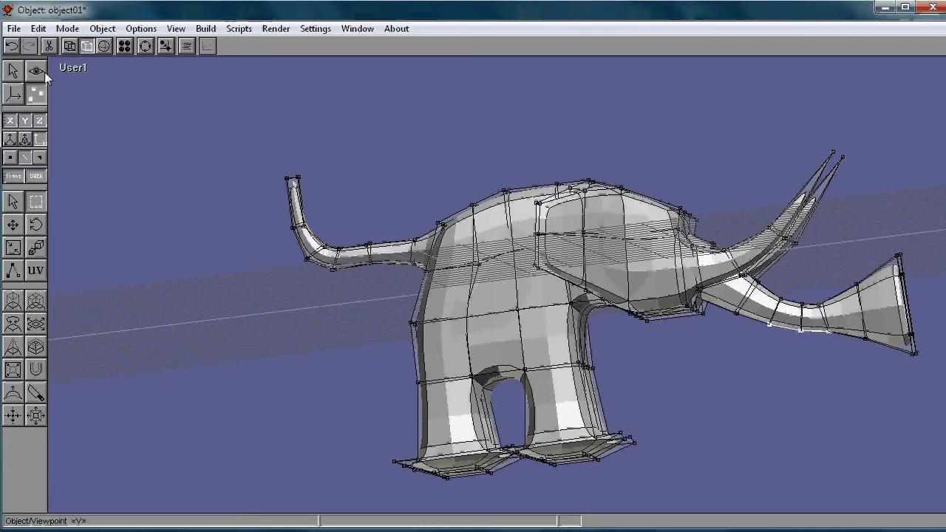
# - Select the small upper face on one side of the elephant's head, just above the tusk base
pyautogui.press('a')
pyautogui.hotkey('ctrl', 'r')
pyautogui.press('d')
pyautogui.moveTo(527, 245); pyautogui.dragTo(488, 264)
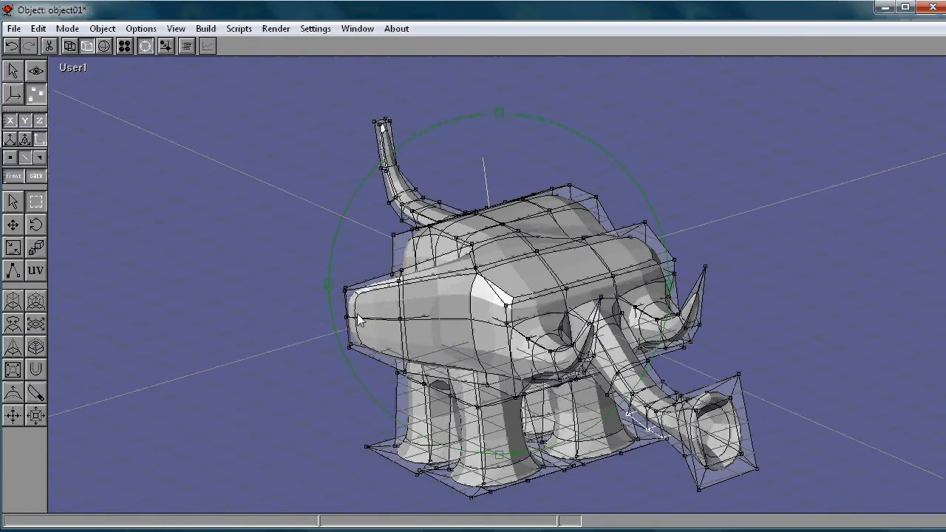
pyautogui.moveTo(471, 318); pyautogui.dragTo(576, 318)
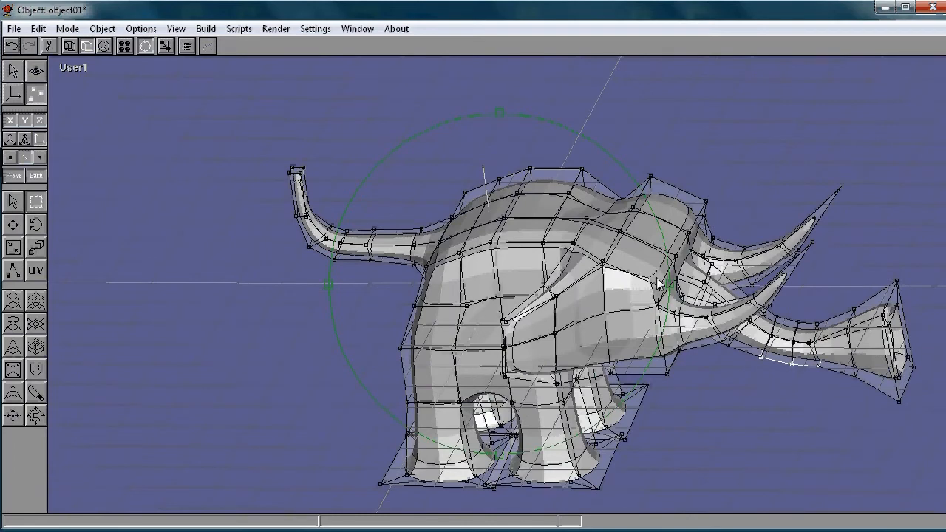
pyautogui.moveTo(633, 300); pyautogui.dragTo(626, 267)
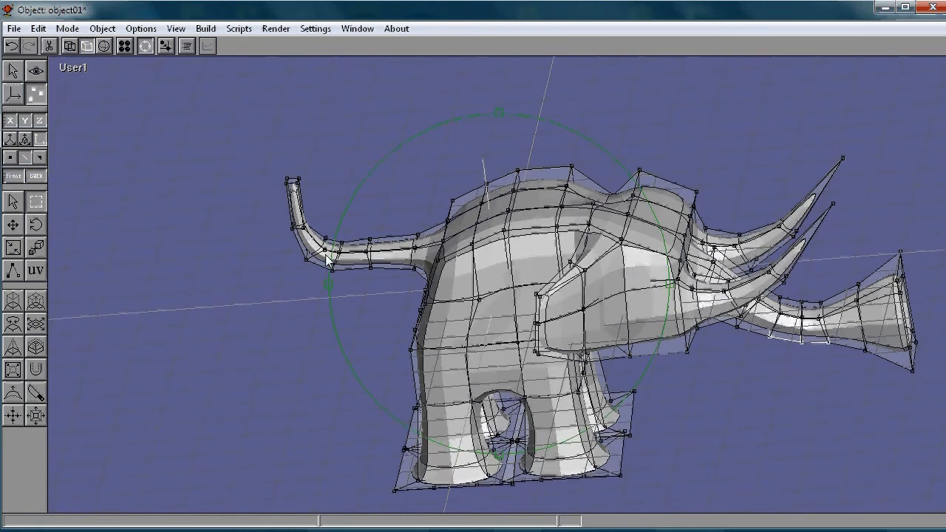
pyautogui.hotkey('ctrl', 'r')
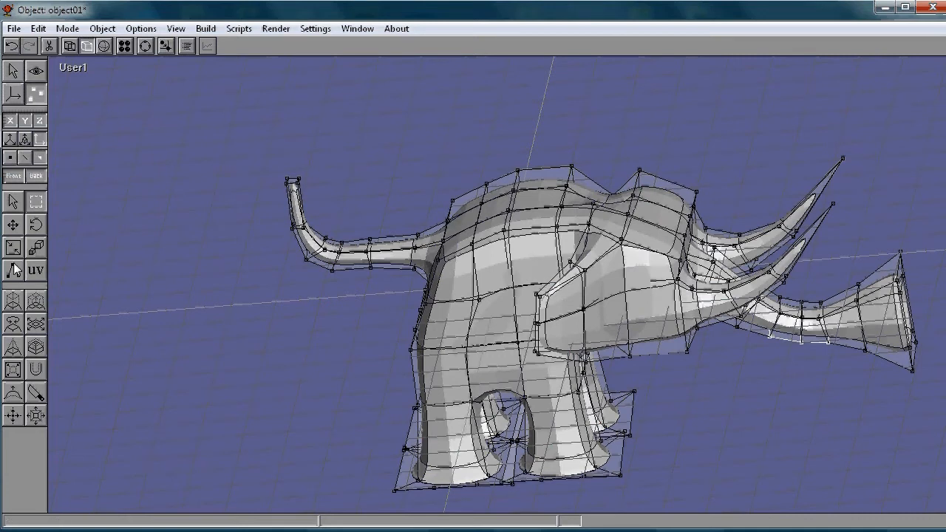
pyautogui.click(14, 306)
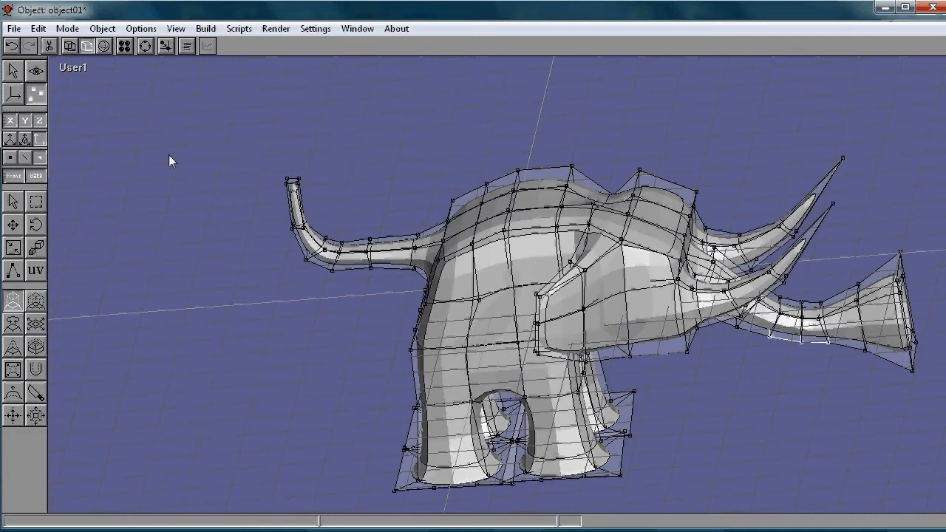
pyautogui.click(14, 205)
pyautogui.click(650, 269)
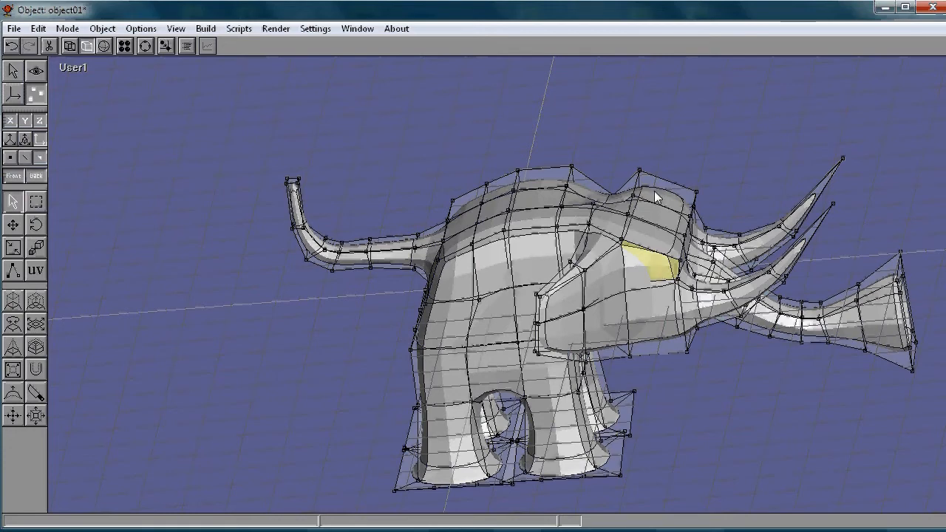
# - Add the matching upper face on the opposite side of the head to the selection, leaving out the face on top
pyautogui.hotkey('ctrl', 'r')
pyautogui.moveTo(676, 214); pyautogui.dragTo(693, 233)
pyautogui.moveTo(626, 275); pyautogui.dragTo(545, 303)
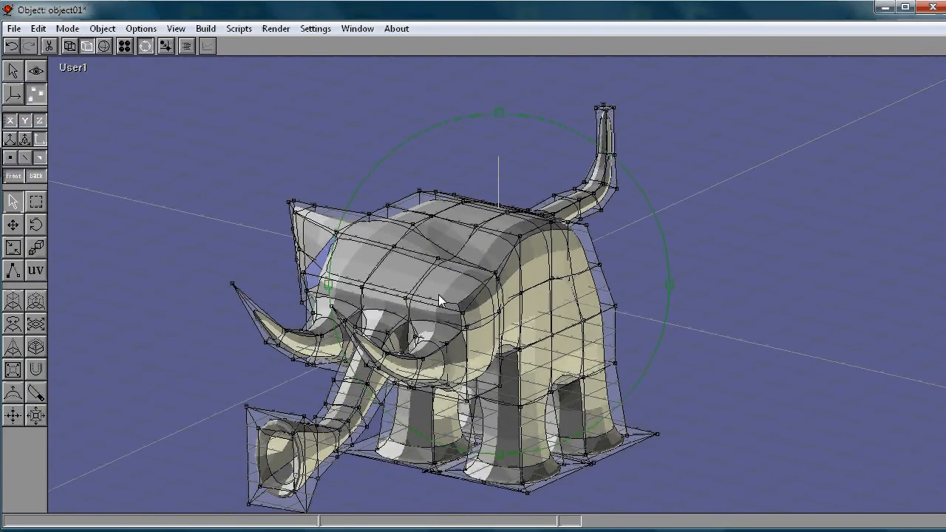
pyautogui.hotkey('ctrl', 'r')
pyautogui.click(486, 308)
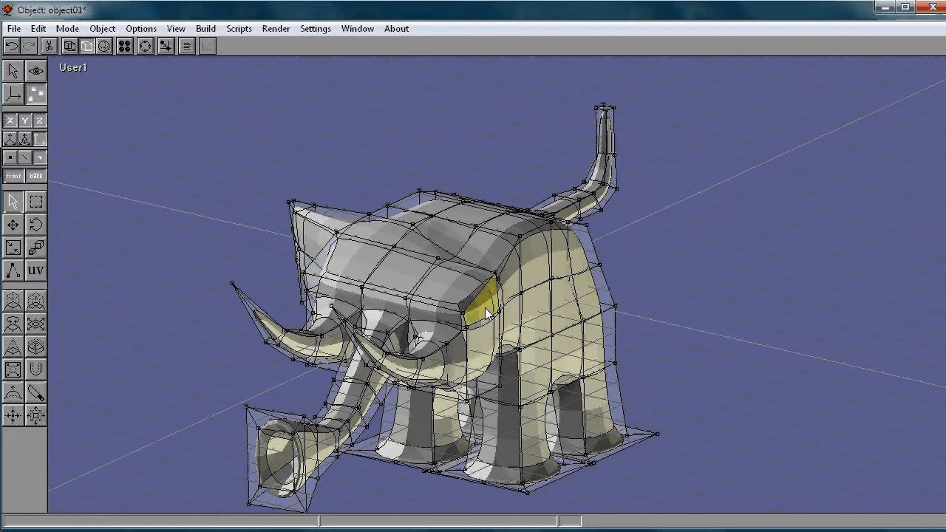
pyautogui.keyDown('shift'); pyautogui.click(315, 273); pyautogui.keyUp('shift')
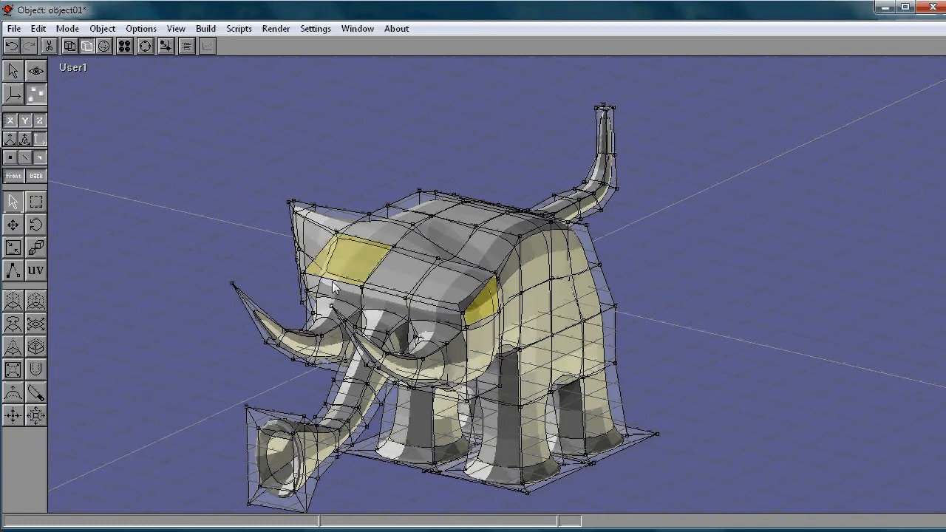
pyautogui.click(482, 307)
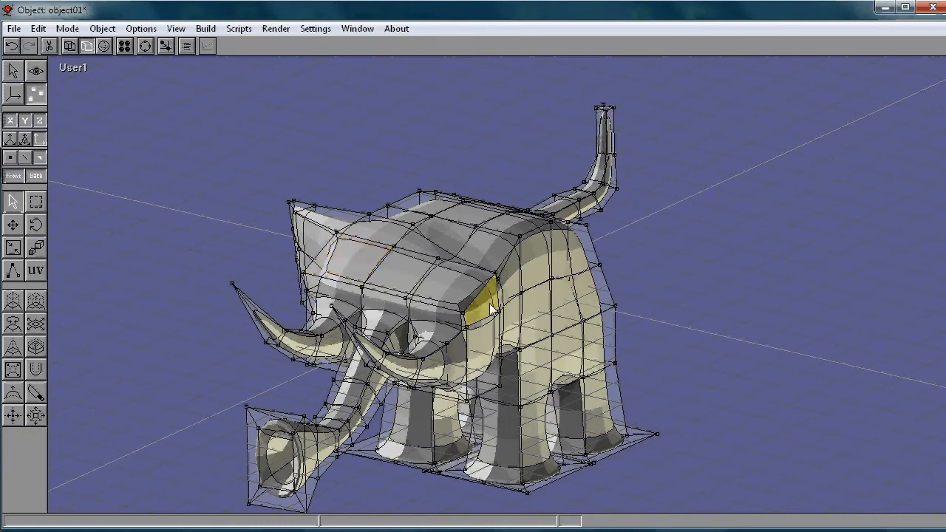
pyautogui.hotkey('ctrl', 'r')
pyautogui.moveTo(351, 312); pyautogui.dragTo(476, 281)
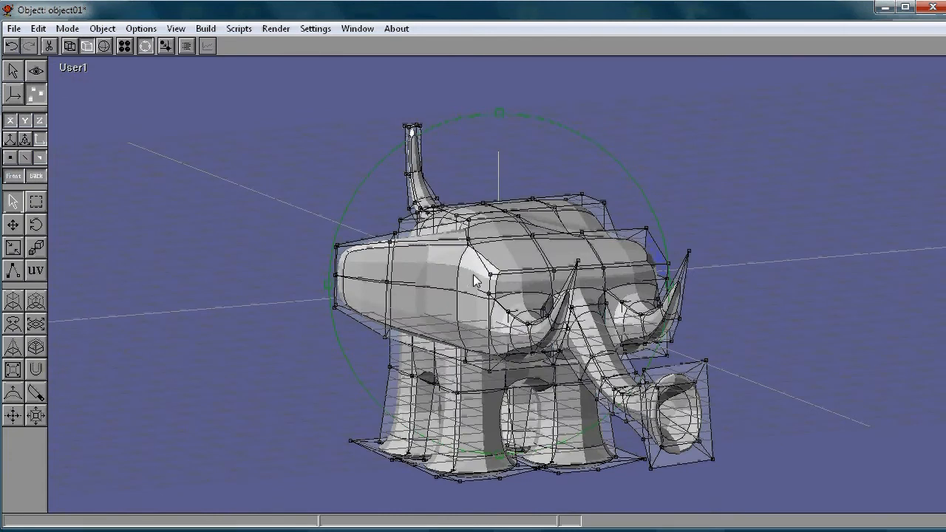
pyautogui.hotkey('ctrl', 'r')
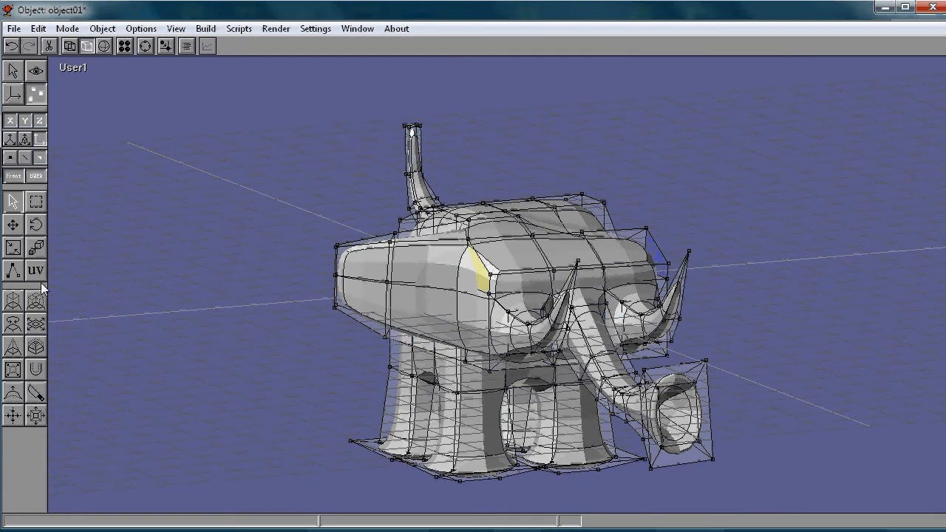
# - Extrude the two selected head faces outward into long stalks, shrinking them after a short first extrusion
pyautogui.click(12, 301)
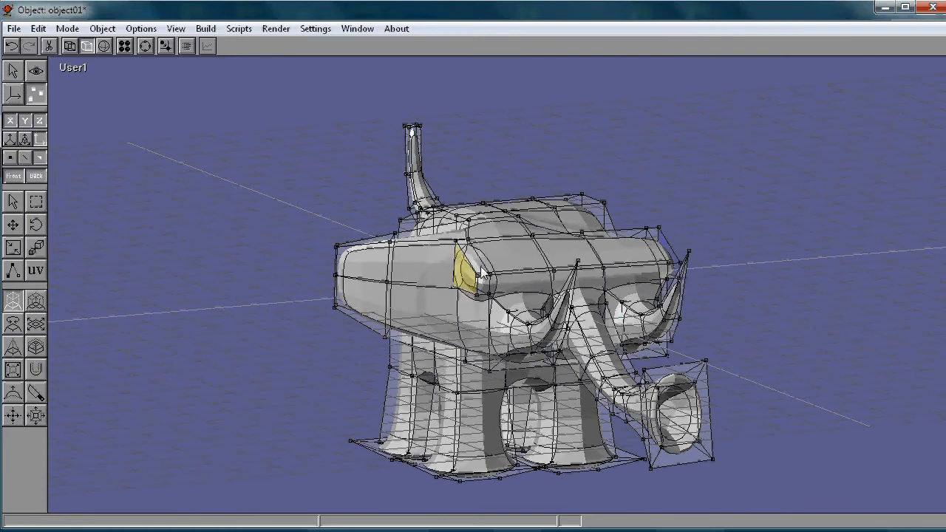
pyautogui.click(35, 324)
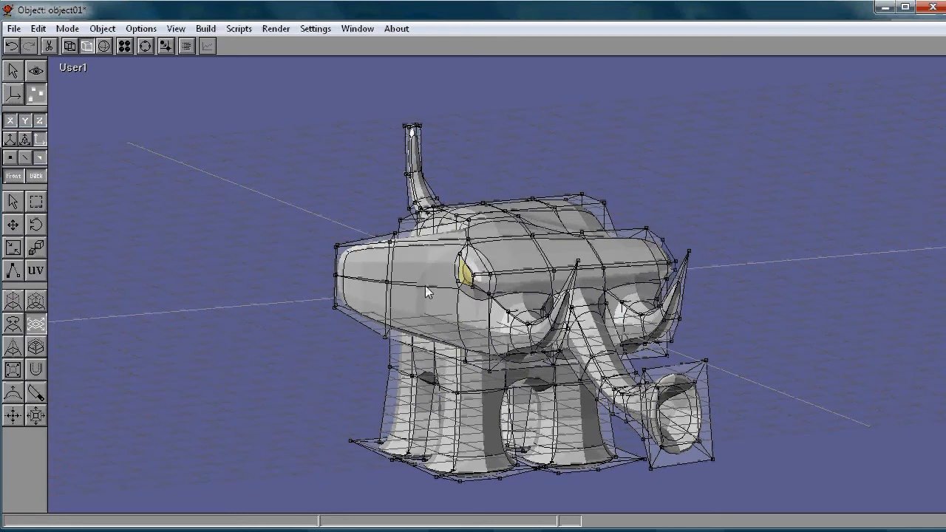
pyautogui.click(13, 301)
pyautogui.moveTo(474, 272); pyautogui.dragTo(527, 268)
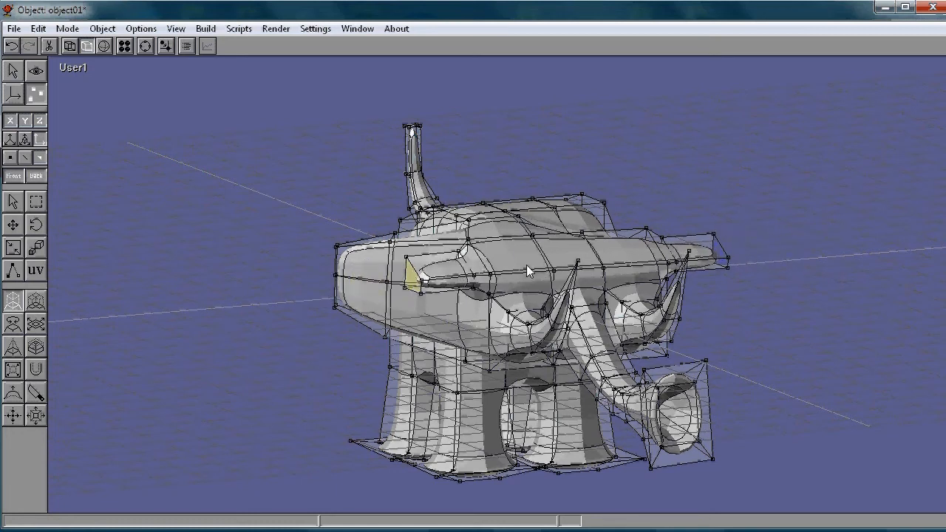
pyautogui.moveTo(528, 269)
pyautogui.mouseDown()
pyautogui.moveTo(411, 259)
pyautogui.moveTo(552, 250)
pyautogui.moveTo(465, 252)
pyautogui.moveTo(533, 252)
pyautogui.mouseUp()
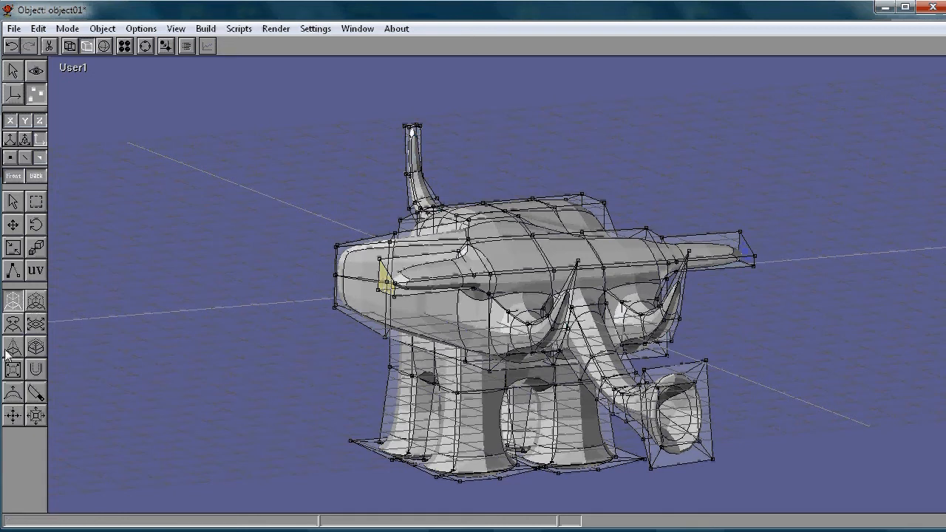
# - Enlarge the end faces of both head stalks slightly and extrude them outward into a short tip section
pyautogui.click(36, 325)
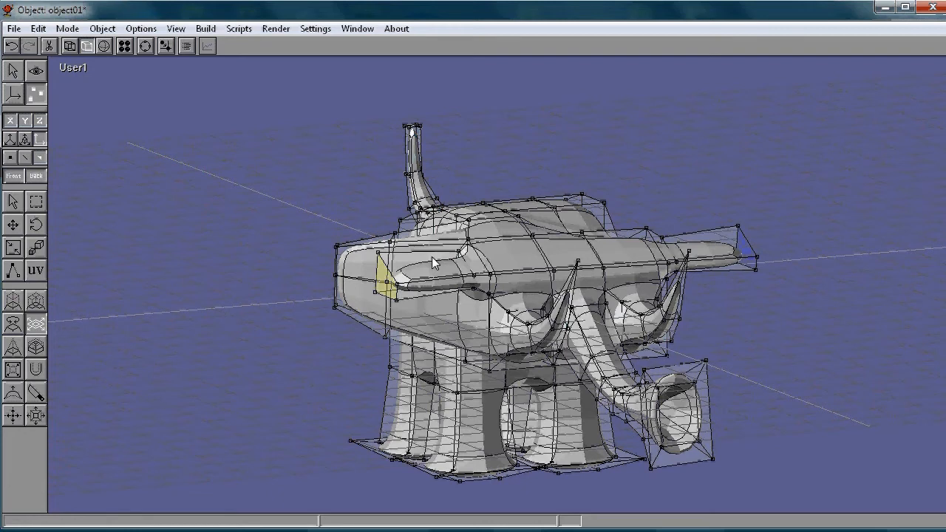
pyautogui.click(15, 302)
pyautogui.moveTo(406, 286); pyautogui.dragTo(400, 310)
pyautogui.click(38, 324)
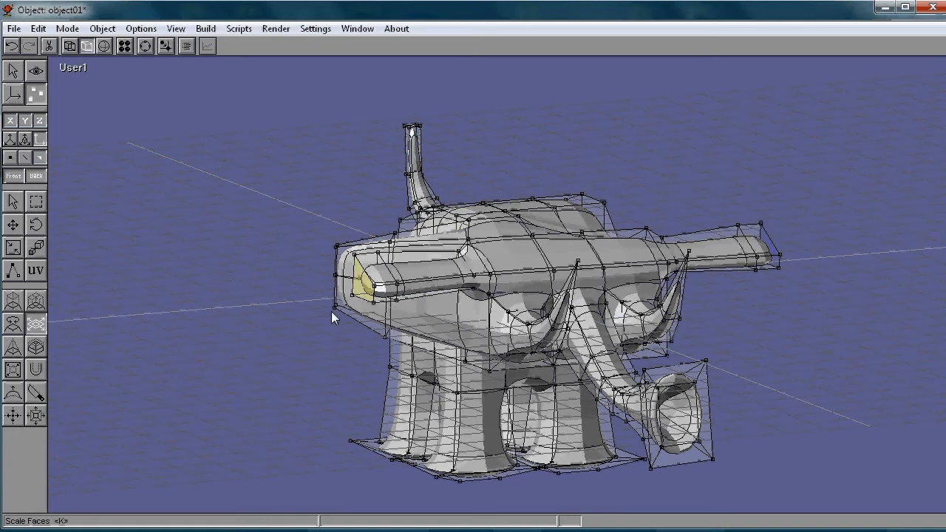
pyautogui.moveTo(383, 283)
pyautogui.mouseDown()
pyautogui.moveTo(359, 288)
pyautogui.moveTo(374, 288)
pyautogui.mouseUp()
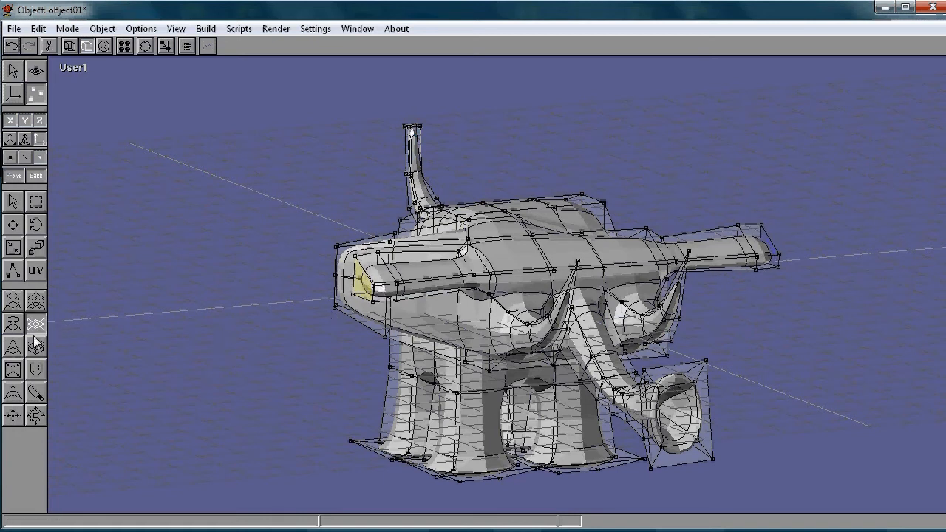
# - Inset the end faces of both head stalks and extrude them inward to hollow out the tips
pyautogui.click(18, 367)
pyautogui.moveTo(358, 294); pyautogui.dragTo(422, 273)
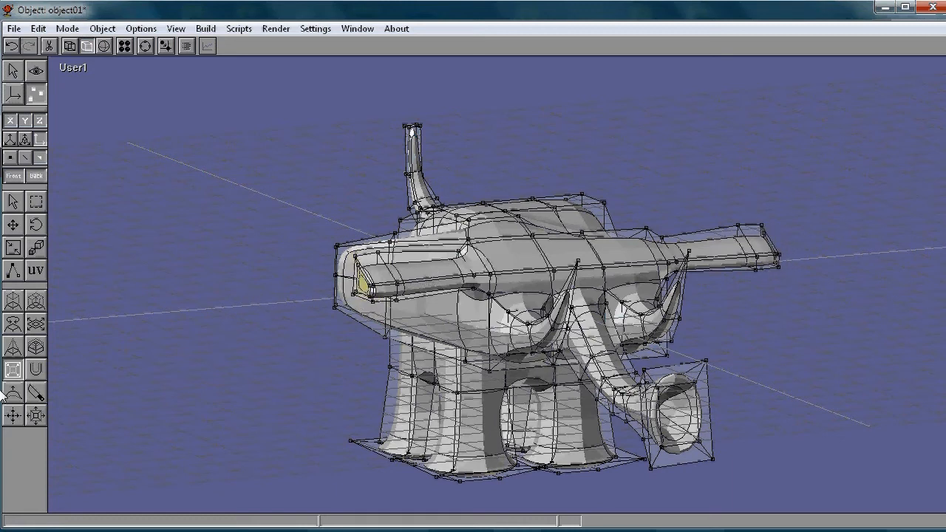
pyautogui.click(15, 307)
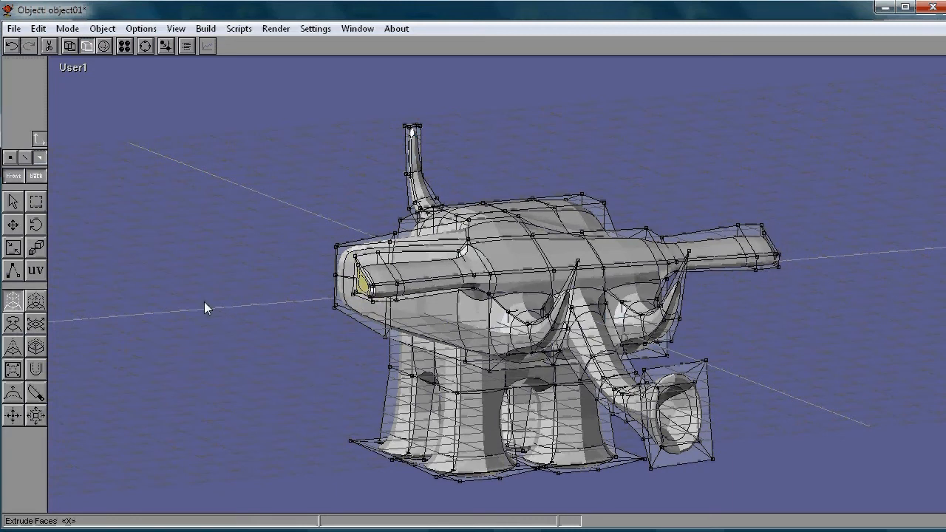
pyautogui.moveTo(371, 290)
pyautogui.mouseDown()
pyautogui.moveTo(320, 290)
pyautogui.moveTo(363, 287)
pyautogui.mouseUp()
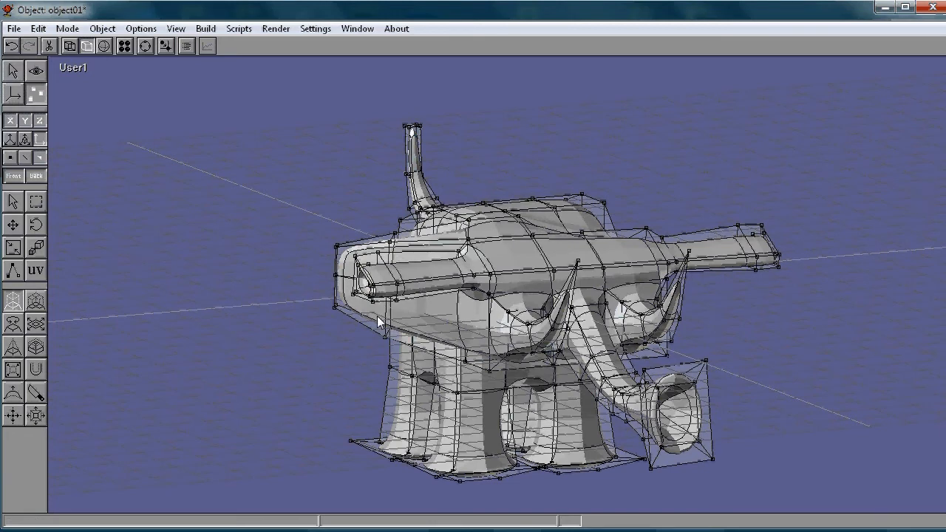
# - Examine the hollow head stalks and the overall elephant shape from the side and from behind
pyautogui.press('a')
pyautogui.hotkey('ctrl', 'r')
pyautogui.moveTo(377, 332); pyautogui.dragTo(448, 294)
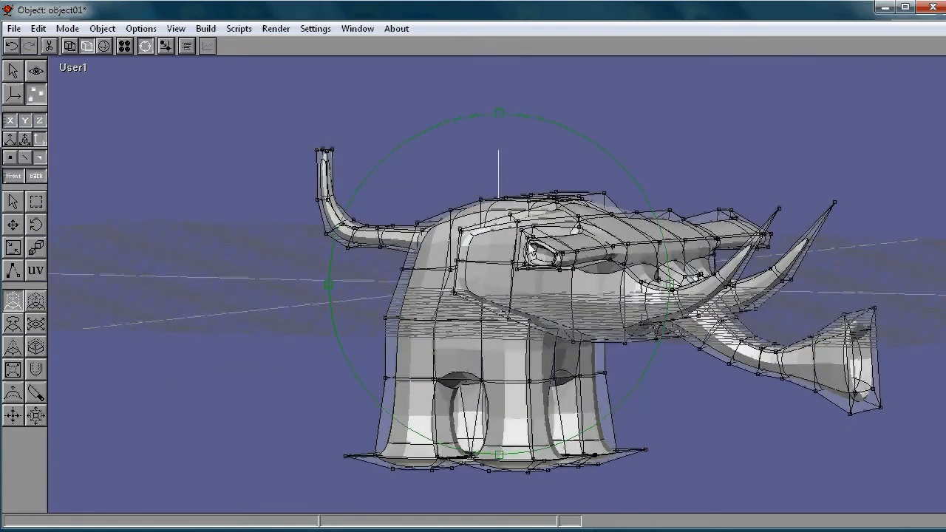
pyautogui.moveTo(530, 259); pyautogui.dragTo(649, 269)
pyautogui.moveTo(606, 294); pyautogui.dragTo(650, 303)
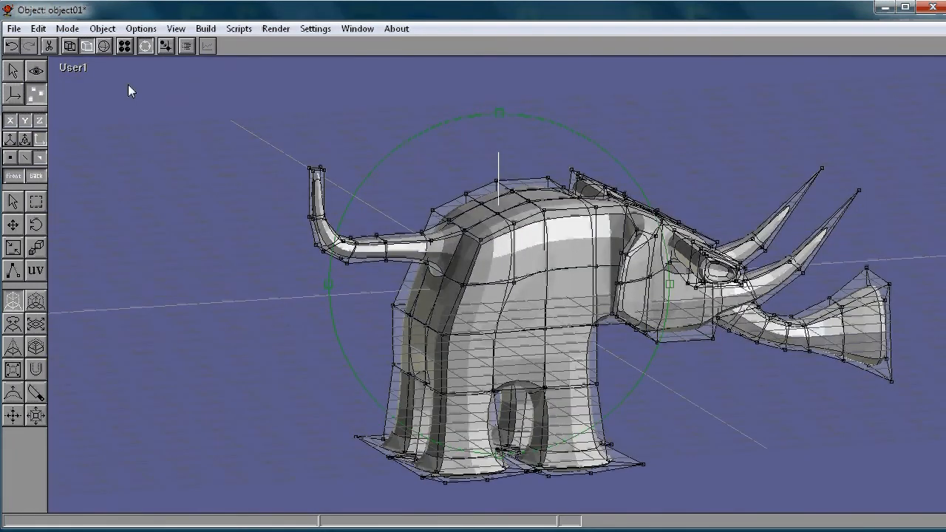
pyautogui.press('a')
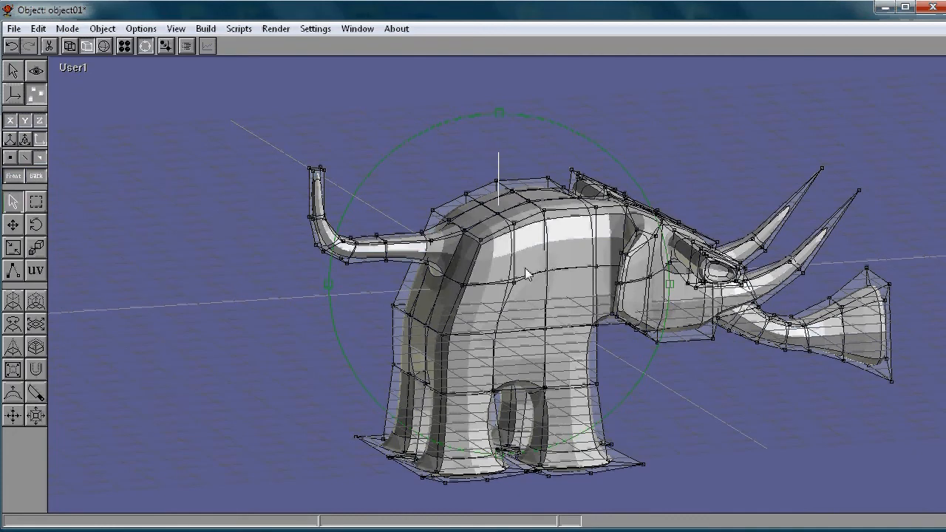
pyautogui.press('space')
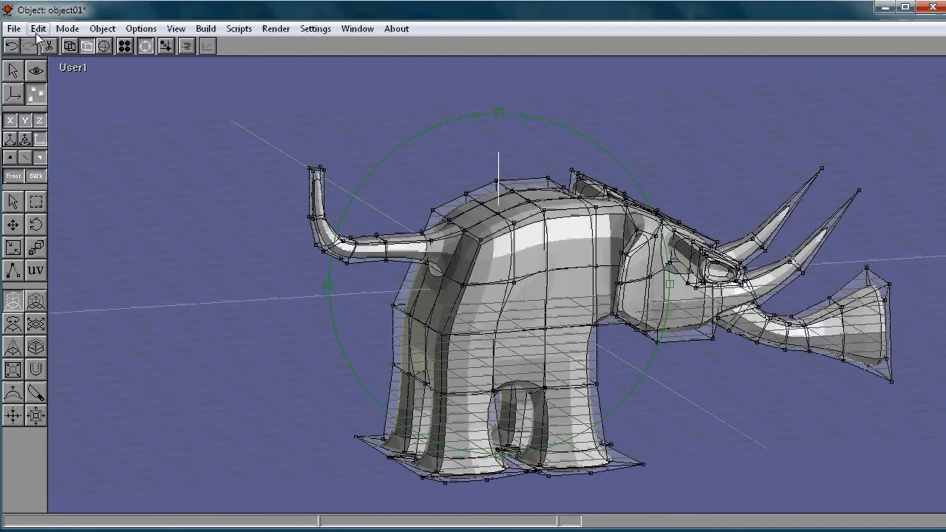
# - Save the project under the new file name elephant3-001.an8 in the models folder
pyautogui.hotkey('ctrl', 'r')
pyautogui.press('space')
pyautogui.click(13, 28)
pyautogui.click(38, 117)
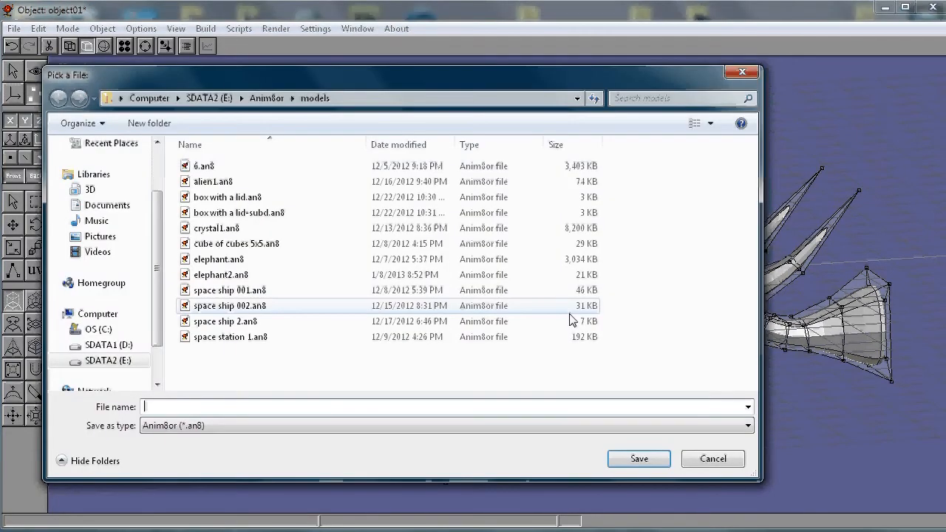
pyautogui.click(186, 408)
pyautogui.click(187, 408)
pyautogui.write('3')
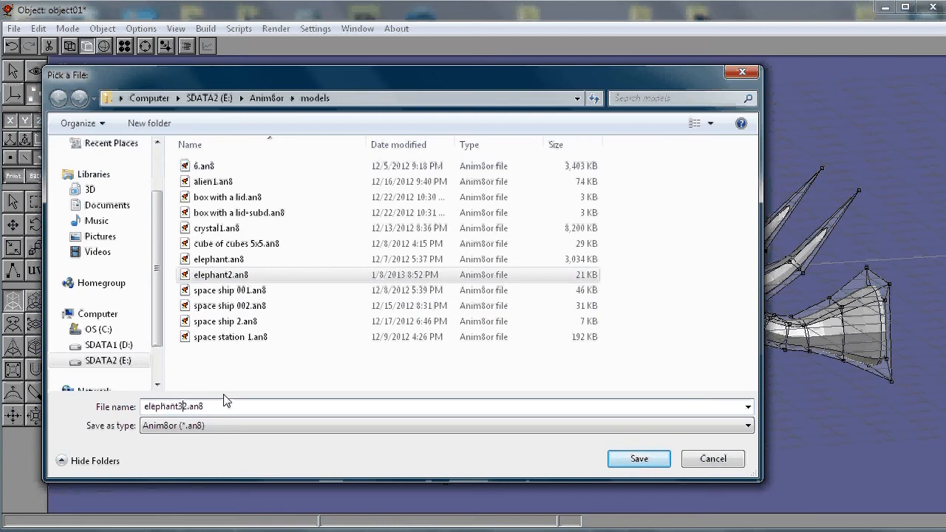
pyautogui.write('-001')
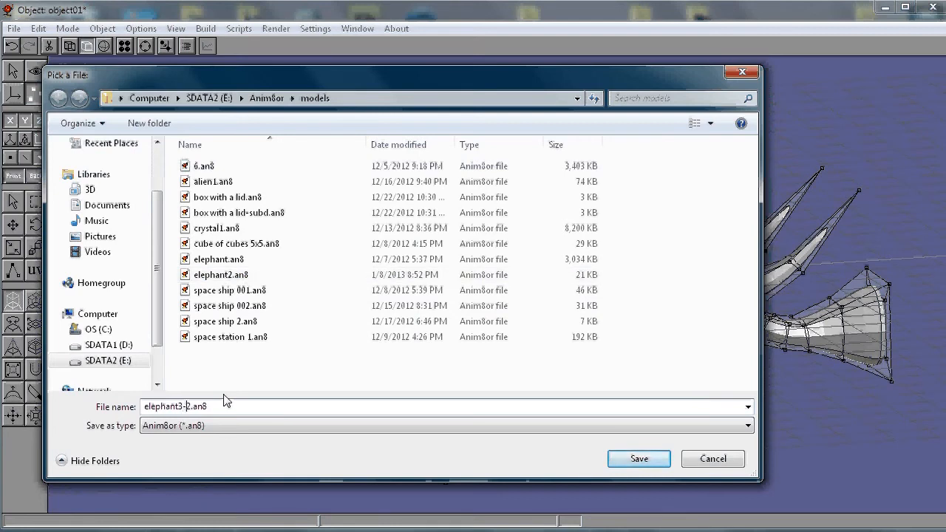
pyautogui.press('Delete')
pyautogui.click(638, 460)
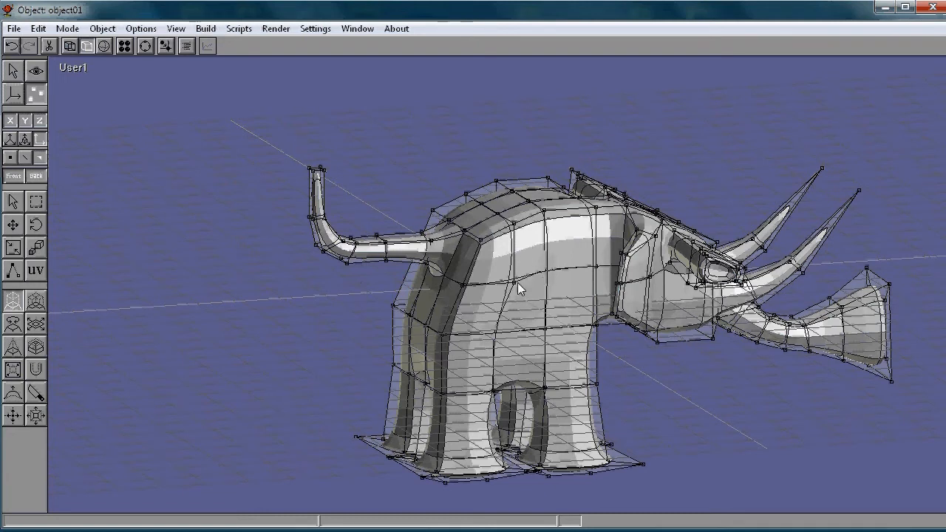
# - Leave point editing, select the whole elephant mesh as an object, and view it from its front side
pyautogui.press('a')
pyautogui.click(572, 309)
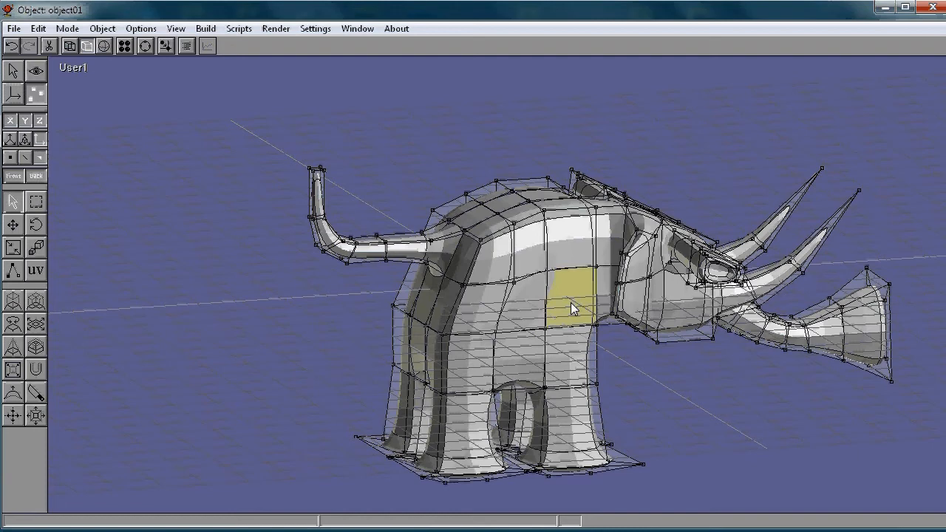
pyautogui.click(12, 71)
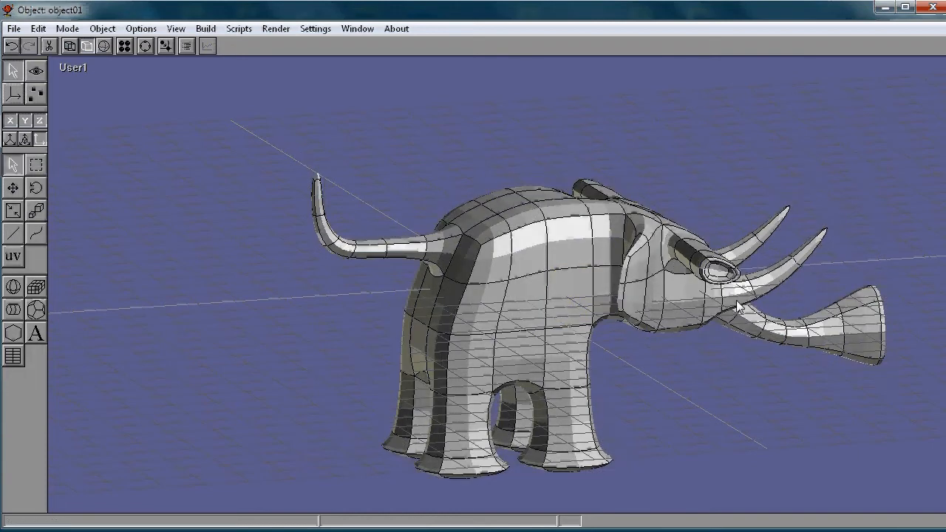
pyautogui.click(673, 281)
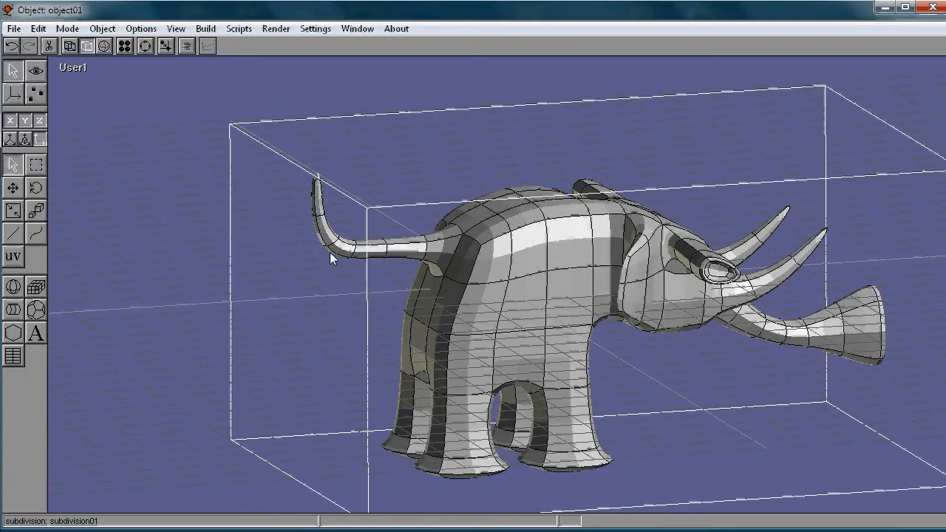
pyautogui.hotkey('ctrl', 'r')
pyautogui.moveTo(500, 270); pyautogui.dragTo(532, 287)
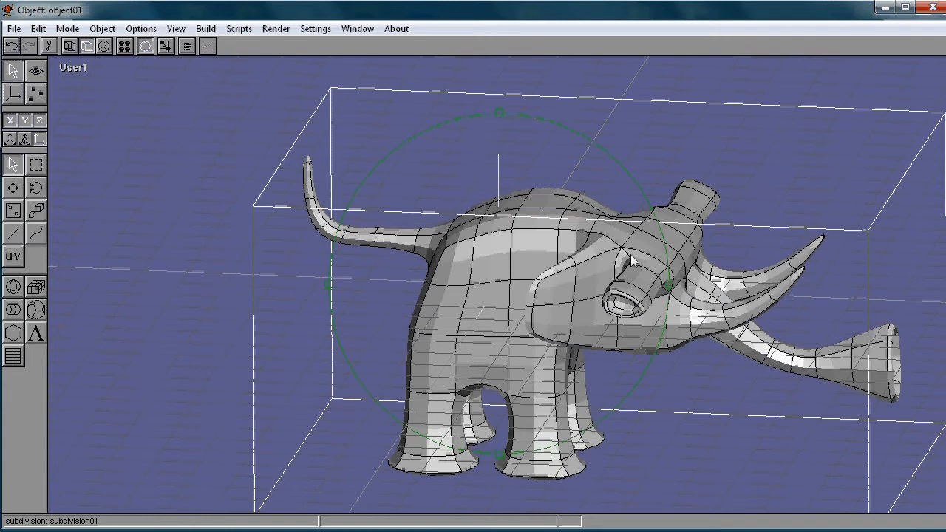
# - Undo the elephant's modelling history step by step back to the plain undivided starting cube
pyautogui.hotkey('ctrl', 'z')
pyautogui.hotkey('ctrl', 'z')
pyautogui.hotkey('ctrl', 'z')
pyautogui.hotkey('ctrl', 'z')
pyautogui.hotkey('ctrl', 'z')
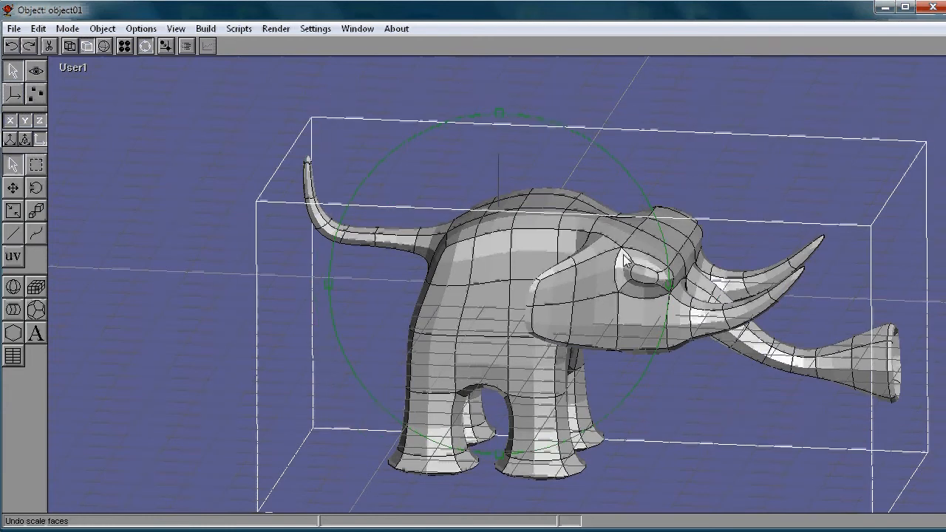
pyautogui.hotkey('ctrl', 'z')
pyautogui.hotkey('ctrl', 'z')
pyautogui.hotkey('ctrl', 'z')
pyautogui.hotkey('ctrl', 'z')
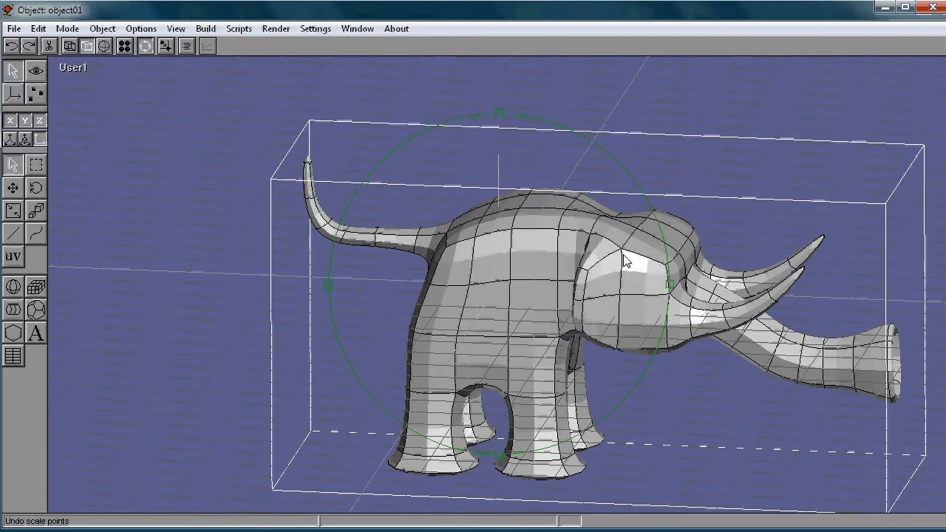
pyautogui.hotkey('ctrl', 'z')
pyautogui.hotkey('ctrl', 'z')
pyautogui.hotkey('ctrl', 'z')
pyautogui.hotkey('ctrl', 'z')
pyautogui.hotkey('ctrl', 'z')
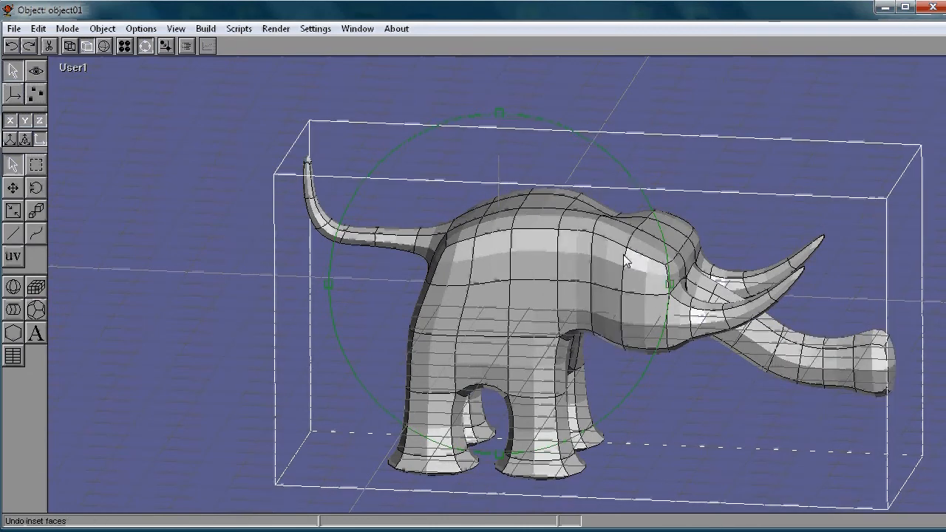
pyautogui.hotkey('ctrl', 'z')
pyautogui.hotkey('ctrl', 'z')
pyautogui.hotkey('ctrl', 'z')
pyautogui.hotkey('ctrl', 'z')
pyautogui.hotkey('ctrl', 'z')
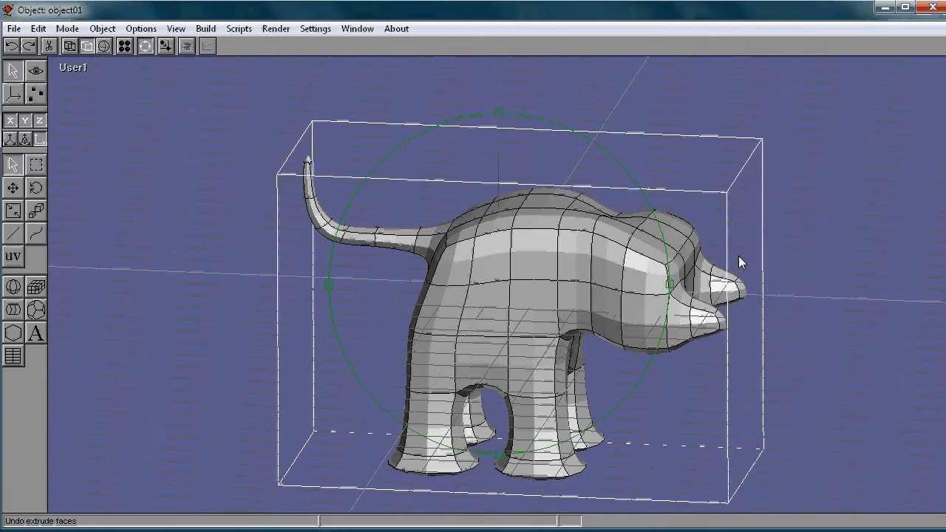
pyautogui.hotkey('ctrl', 'z')
pyautogui.hotkey('ctrl', 'z')
pyautogui.hotkey('ctrl', 'z')
pyautogui.hotkey('ctrl', 'z')
pyautogui.hotkey('ctrl', 'z')
pyautogui.hotkey('ctrl', 'z')
pyautogui.hotkey('ctrl', 'z')
pyautogui.hotkey('ctrl', 'z')
pyautogui.hotkey('ctrl', 'z')
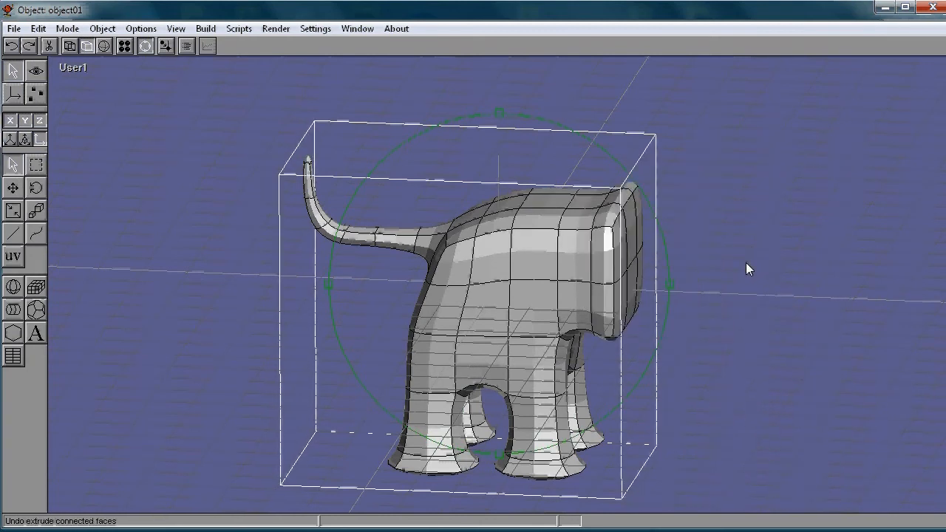
pyautogui.hotkey('ctrl', 'z')
pyautogui.hotkey('ctrl', 'z')
pyautogui.hotkey('ctrl', 'z')
pyautogui.hotkey('ctrl', 'z')
pyautogui.hotkey('ctrl', 'z')
pyautogui.hotkey('ctrl', 'z')
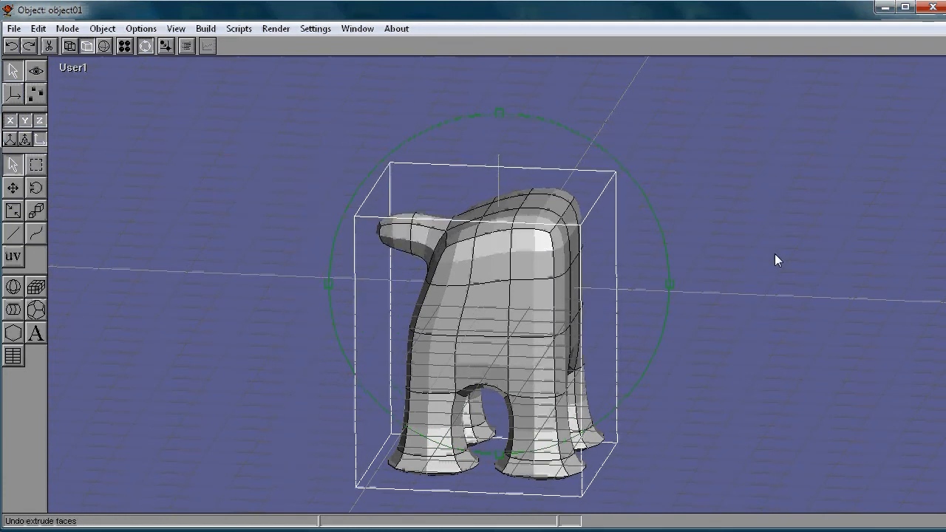
pyautogui.hotkey('ctrl', 'z')
pyautogui.hotkey('ctrl', 'z')
pyautogui.hotkey('ctrl', 'z')
pyautogui.hotkey('ctrl', 'z')
pyautogui.hotkey('ctrl', 'z')
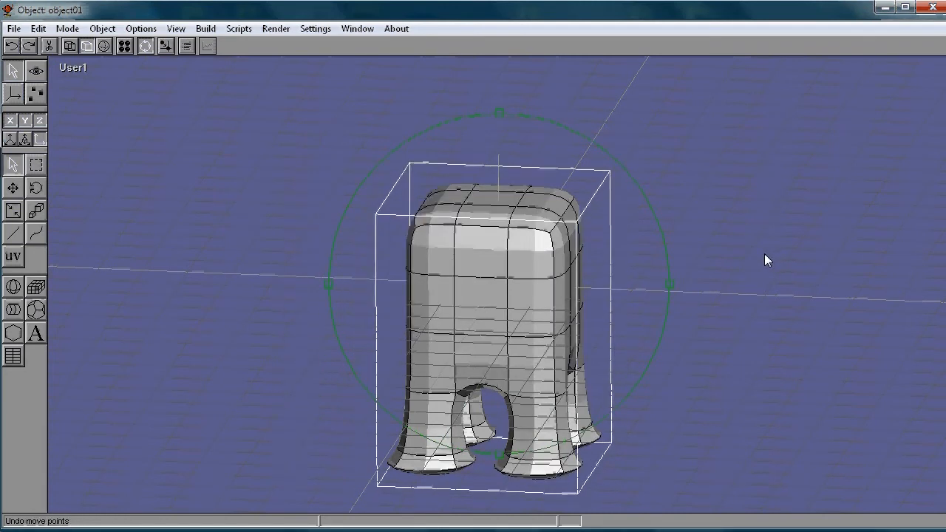
pyautogui.hotkey('ctrl', 'z')
pyautogui.hotkey('ctrl', 'z')
pyautogui.hotkey('ctrl', 'z')
pyautogui.hotkey('ctrl', 'z')
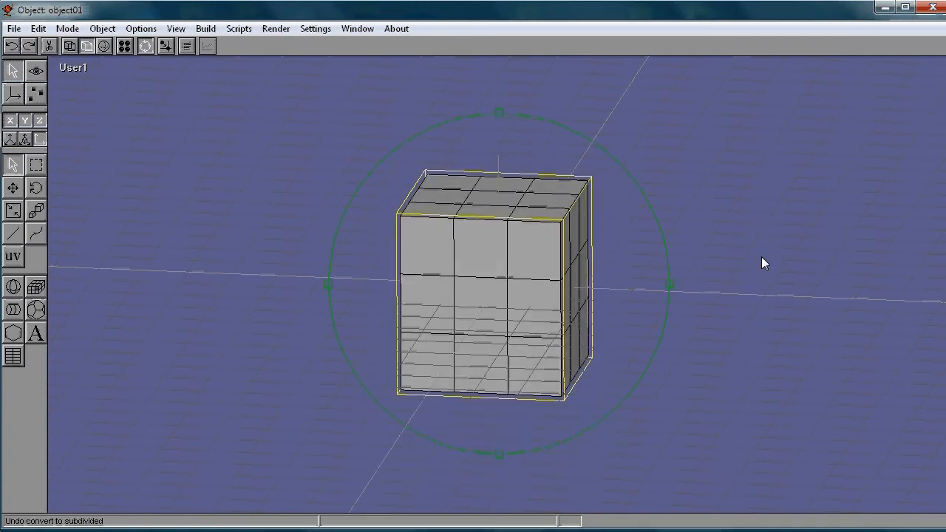
pyautogui.hotkey('ctrl', 'z')
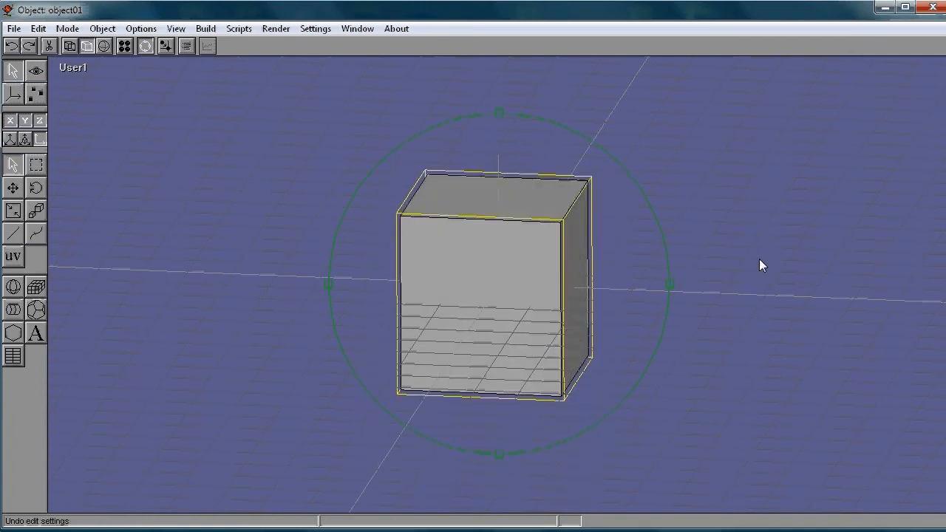
# - Redo the entire modelling history up to the complete elephant with legs, tail, tusks, trunk, ears and hollow head stalks
pyautogui.hotkey('ctrl', 'y')
pyautogui.hotkey('ctrl', 'y')
pyautogui.hotkey('ctrl', 'y')
pyautogui.hotkey('ctrl', 'y')
pyautogui.hotkey('ctrl', 'y')
pyautogui.hotkey('ctrl', 'y')
pyautogui.hotkey('ctrl', 'y')
pyautogui.hotkey('ctrl', 'y')
pyautogui.hotkey('ctrl', 'y')
pyautogui.hotkey('ctrl', 'y')
pyautogui.hotkey('ctrl', 'y')
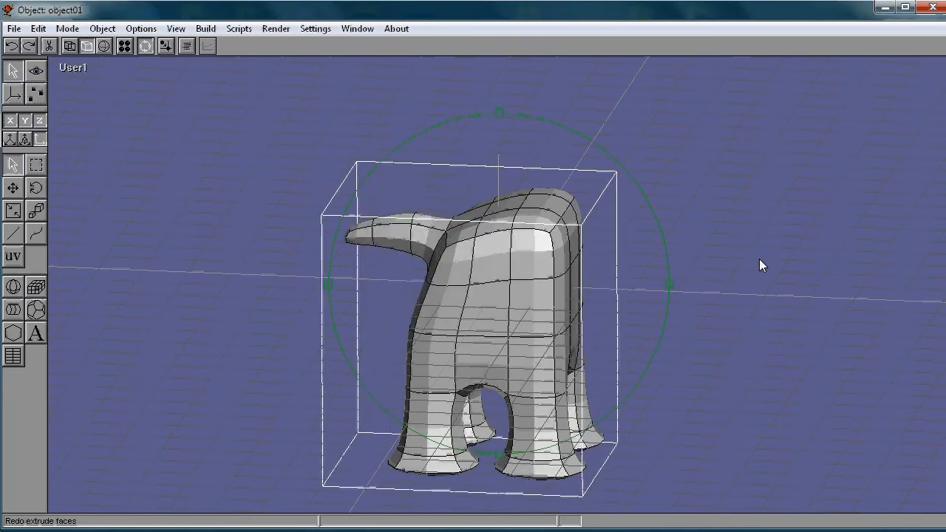
pyautogui.hotkey('ctrl', 'y')
pyautogui.hotkey('ctrl', 'y')
pyautogui.hotkey('ctrl', 'y')
pyautogui.hotkey('ctrl', 'y')
pyautogui.hotkey('ctrl', 'y')
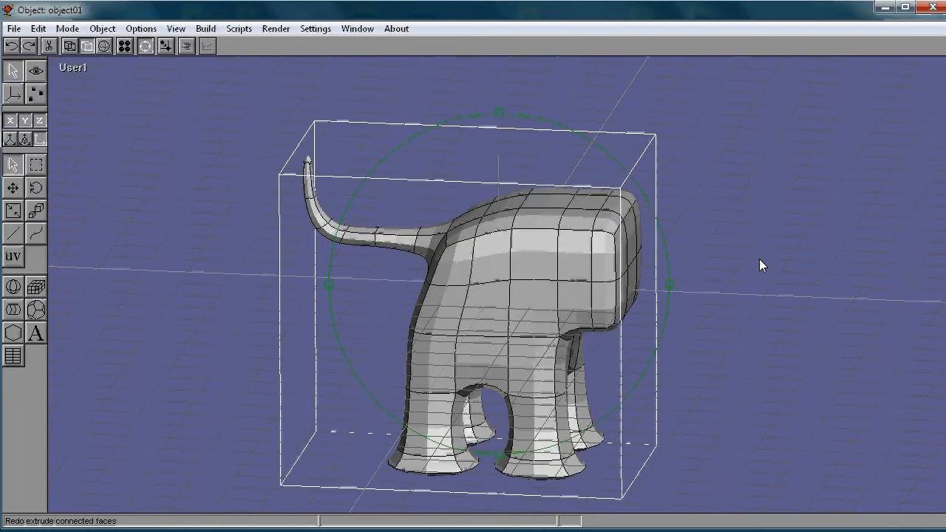
pyautogui.hotkey('ctrl', 'y')
pyautogui.hotkey('ctrl', 'y')
pyautogui.hotkey('ctrl', 'y')
pyautogui.hotkey('ctrl', 'y')
pyautogui.hotkey('ctrl', 'y')
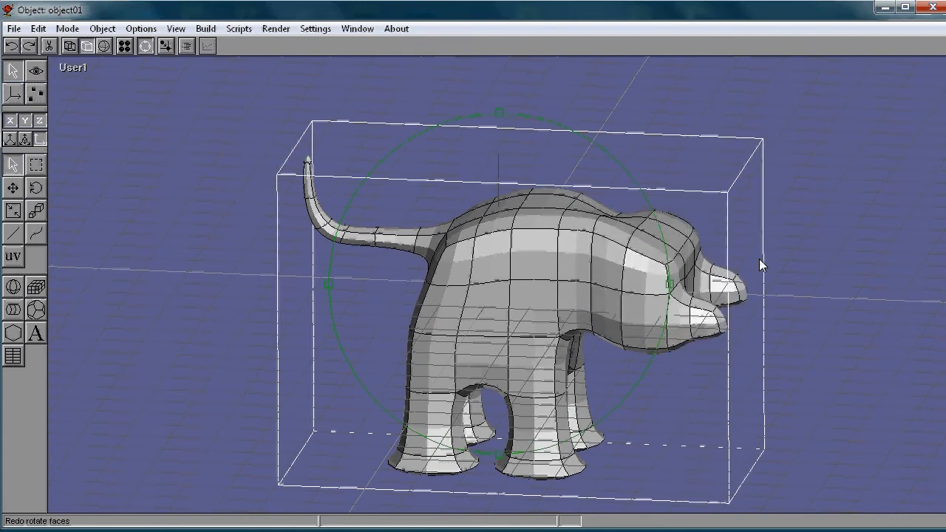
pyautogui.hotkey('ctrl', 'y')
pyautogui.hotkey('ctrl', 'y')
pyautogui.hotkey('ctrl', 'y')
pyautogui.hotkey('ctrl', 'y')
pyautogui.hotkey('ctrl', 'y')
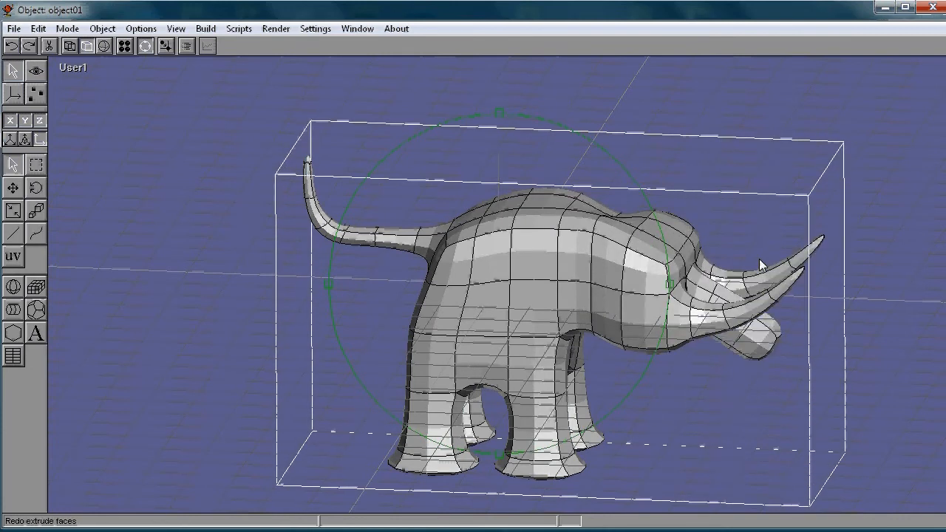
pyautogui.hotkey('ctrl', 'y')
pyautogui.hotkey('ctrl', 'y')
pyautogui.hotkey('ctrl', 'y')
pyautogui.hotkey('ctrl', 'y')
pyautogui.hotkey('ctrl', 'y')
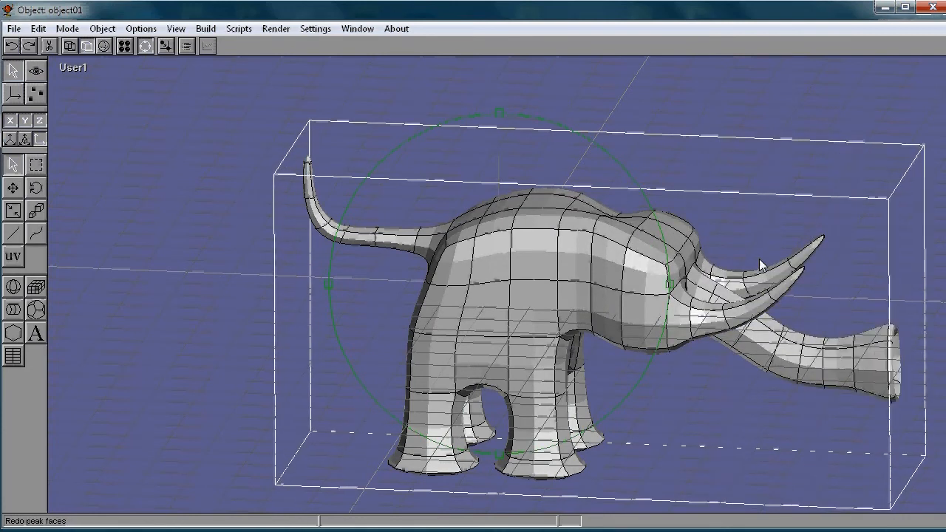
pyautogui.hotkey('ctrl', 'y')
pyautogui.hotkey('ctrl', 'y')
pyautogui.hotkey('ctrl', 'y')
pyautogui.hotkey('ctrl', 'y')
pyautogui.hotkey('ctrl', 'y')
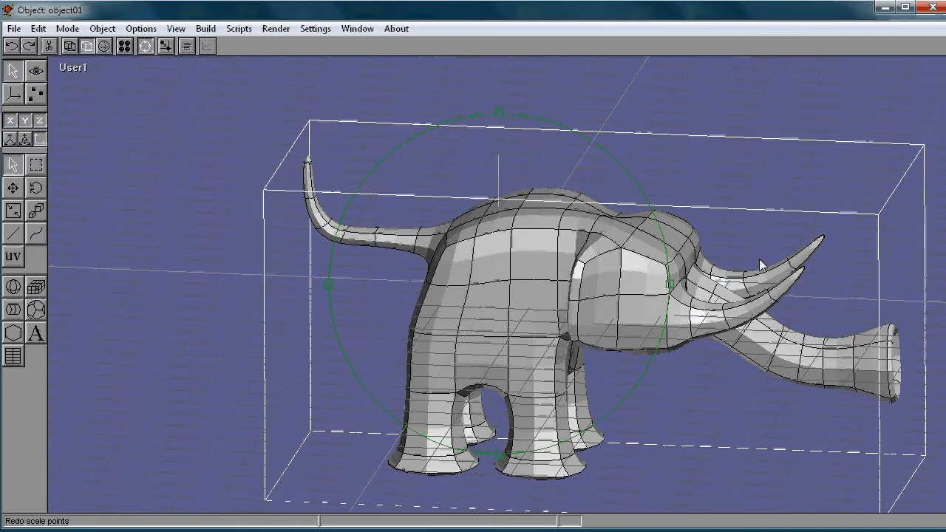
pyautogui.hotkey('ctrl', 'y')
pyautogui.hotkey('ctrl', 'y')
pyautogui.hotkey('ctrl', 'y')
pyautogui.hotkey('ctrl', 'y')
pyautogui.hotkey('ctrl', 'y')
pyautogui.hotkey('ctrl', 'y')
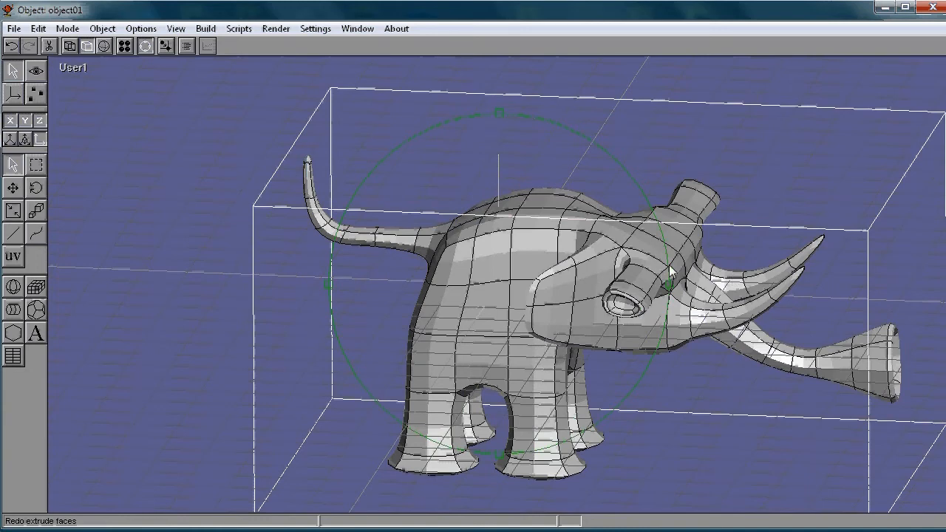
# - Render an antialiased 400 by 300 preview image of the elephant from a low front angle and close the preview
pyautogui.moveTo(578, 241)
pyautogui.mouseDown()
pyautogui.moveTo(578, 224)
pyautogui.moveTo(587, 224)
pyautogui.moveTo(588, 235)
pyautogui.moveTo(568, 240)
pyautogui.mouseUp()
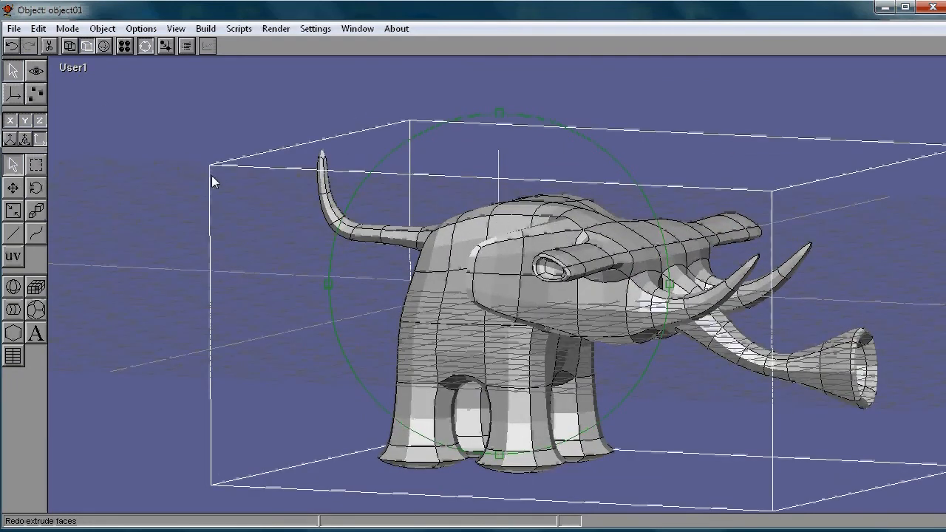
pyautogui.click(145, 46)
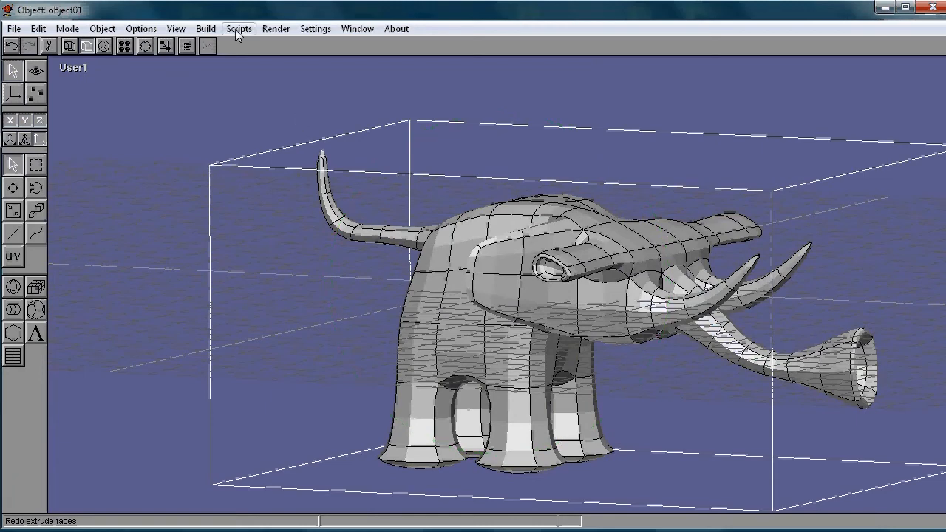
pyautogui.click(275, 29)
pyautogui.click(226, 45)
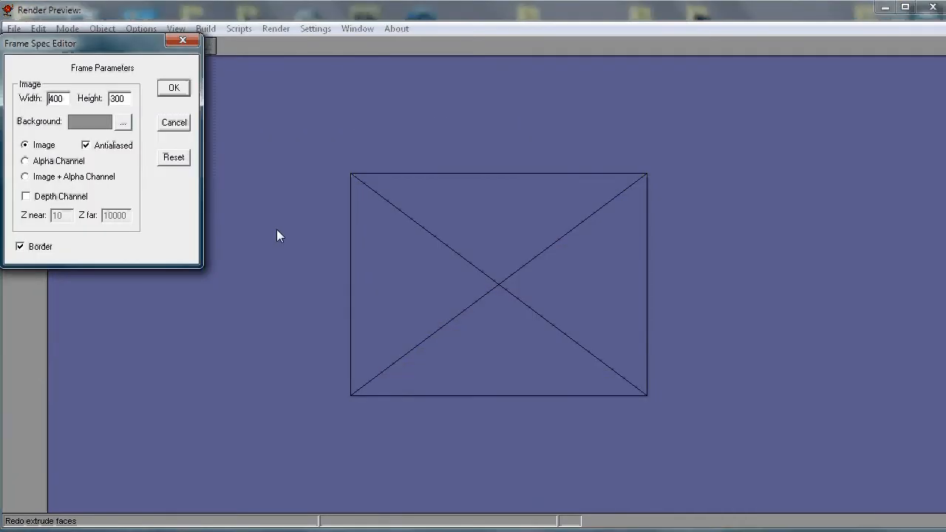
pyautogui.click(186, 90)
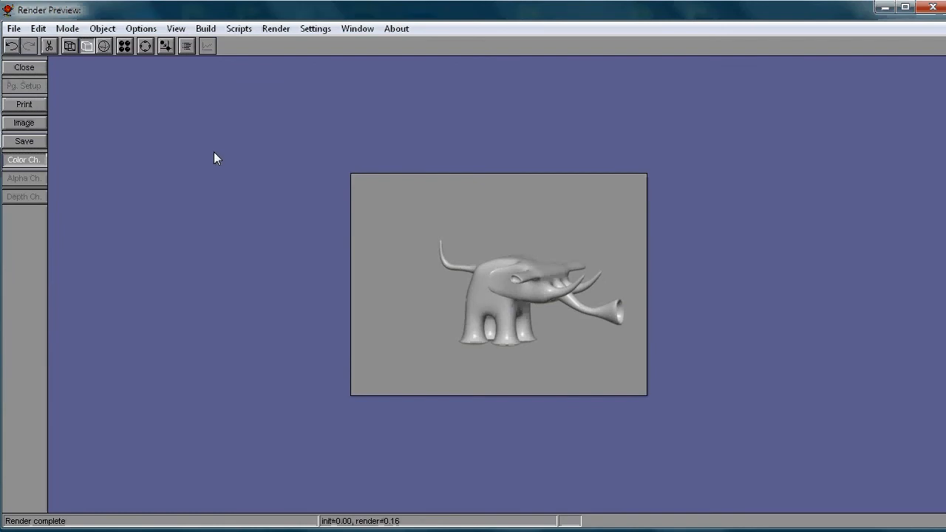
pyautogui.click(24, 70)
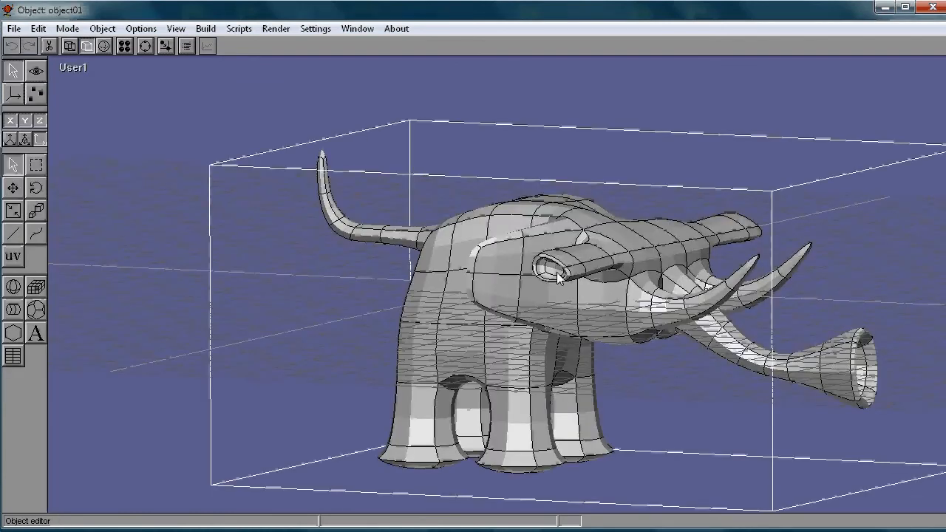
# - Switch to the Perspective view and rotate the elephant so its rear flank faces forward, to an orientation of about (-10, -58, 6)
pyautogui.click(74, 65)
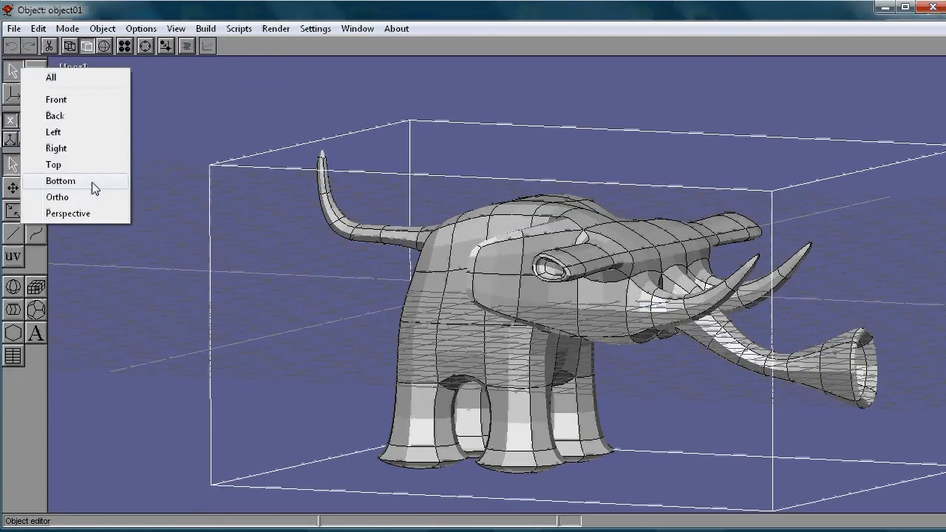
pyautogui.click(68, 214)
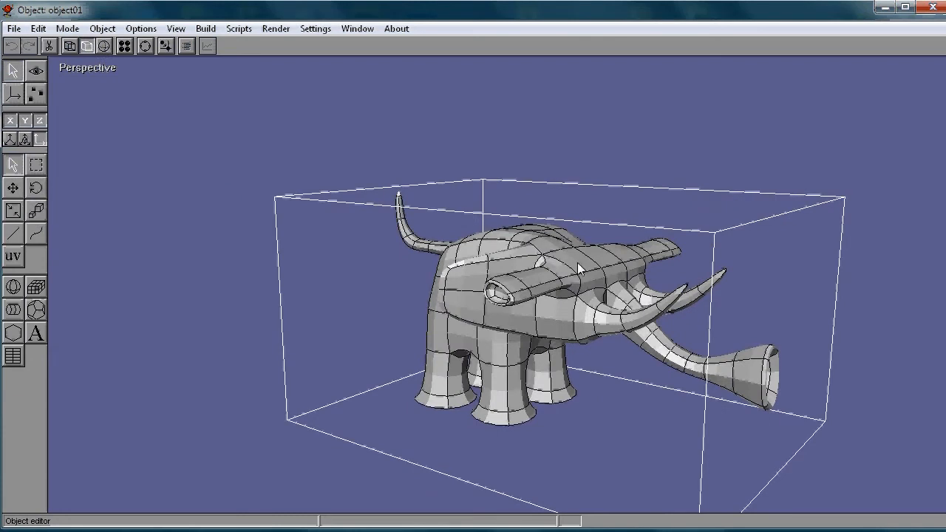
pyautogui.press('d')
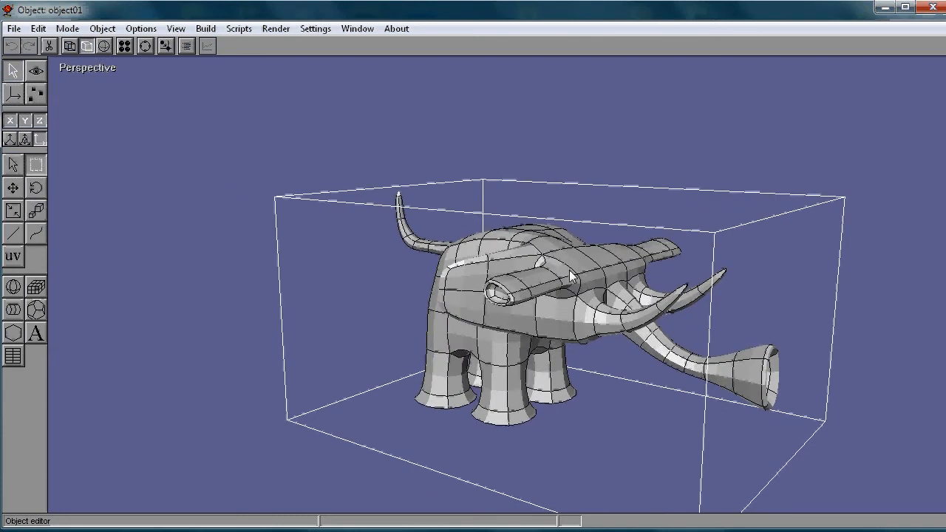
pyautogui.press('r')
pyautogui.moveTo(536, 288)
pyautogui.mouseDown()
pyautogui.moveTo(452, 299)
pyautogui.moveTo(564, 292)
pyautogui.moveTo(546, 286)
pyautogui.mouseUp()
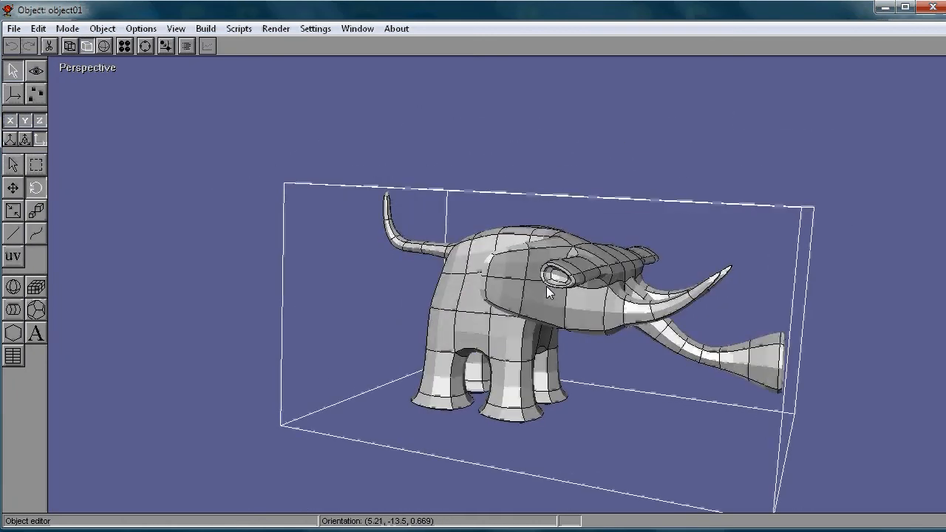
pyautogui.moveTo(482, 297); pyautogui.dragTo(522, 294)
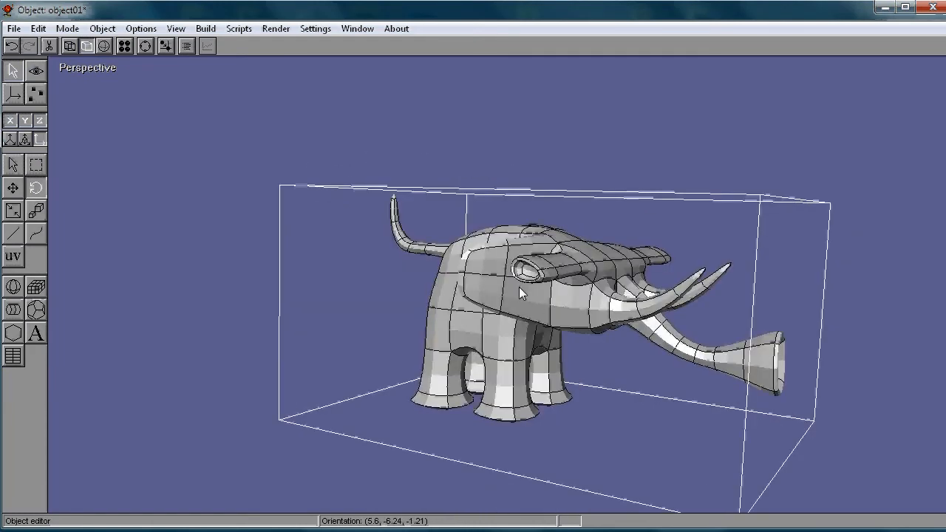
pyautogui.click(13, 70)
pyautogui.moveTo(538, 289); pyautogui.dragTo(596, 304)
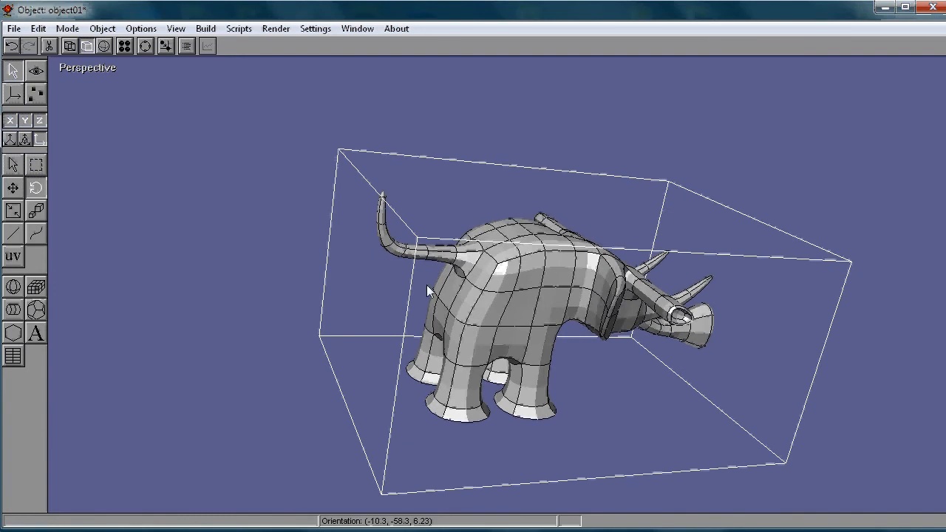
# - Place two copies of the elephant beside the original, at about (-164, 4, -57) in the distance and about (-86, -2, 68) in the foreground
pyautogui.click(13, 188)
pyautogui.moveTo(530, 280); pyautogui.dragTo(354, 298)
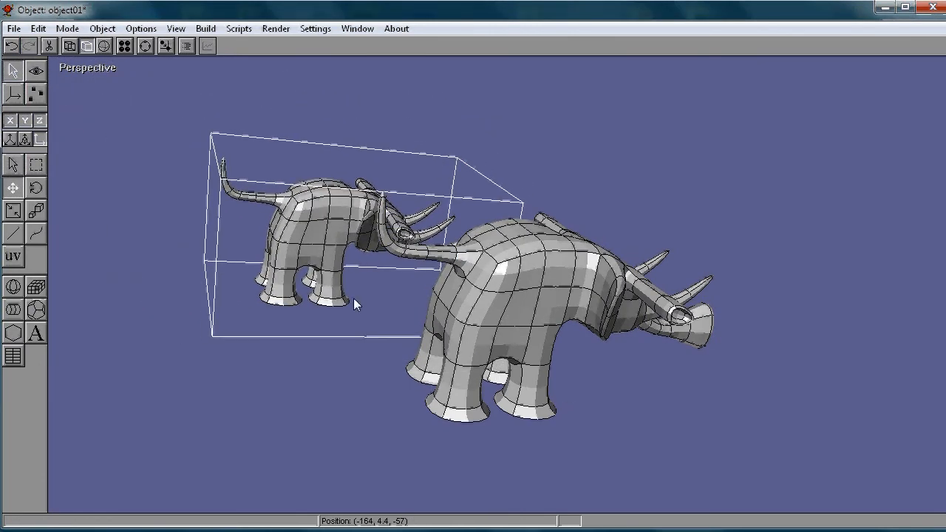
pyautogui.keyDown('ctrl'); pyautogui.moveTo(330, 229); pyautogui.dragTo(210, 291); pyautogui.keyUp('ctrl')
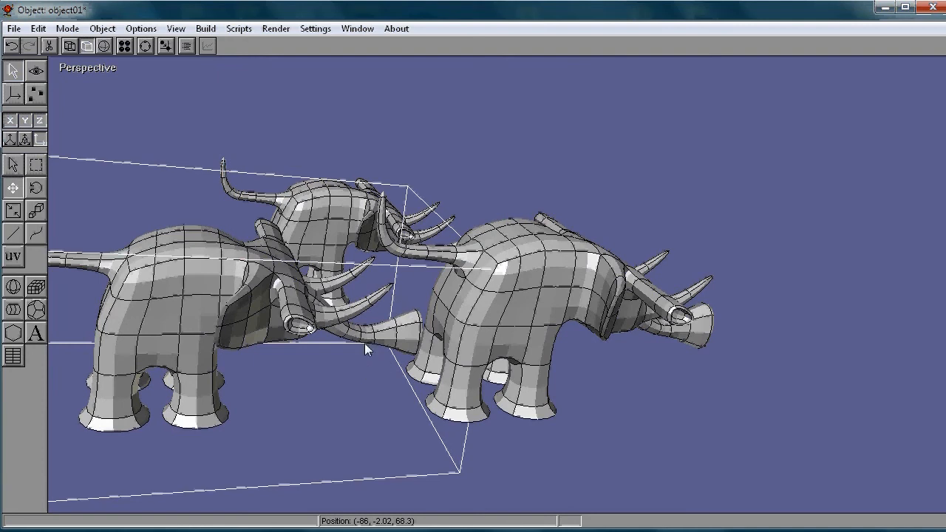
# - Add two more elephant copies, one in front at about (73, -34, -43) and one behind the original at about (-70, 1, -148)
pyautogui.moveTo(218, 299)
pyautogui.keyDown('shift'); pyautogui.mouseDown()
pyautogui.moveTo(848, 344)
pyautogui.moveTo(798, 385)
pyautogui.mouseUp(); pyautogui.keyUp('shift')
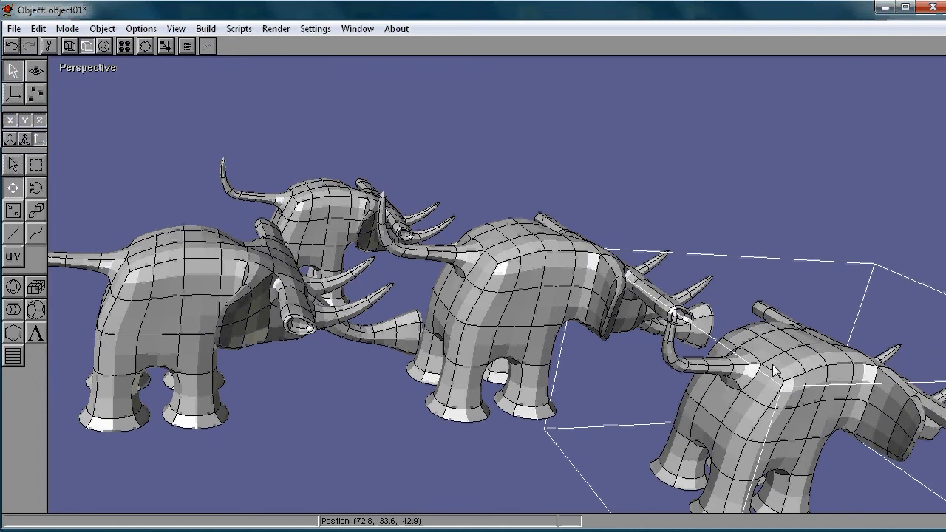
pyautogui.keyDown('shift'); pyautogui.moveTo(771, 368); pyautogui.dragTo(473, 81, button='right'); pyautogui.keyUp('shift')
pyautogui.moveTo(718, 394); pyautogui.dragTo(514, 240, button='right')
pyautogui.moveTo(649, 367)
pyautogui.mouseDown()
pyautogui.moveTo(613, 185)
pyautogui.moveTo(594, 216)
pyautogui.moveTo(539, 249)
pyautogui.mouseUp()
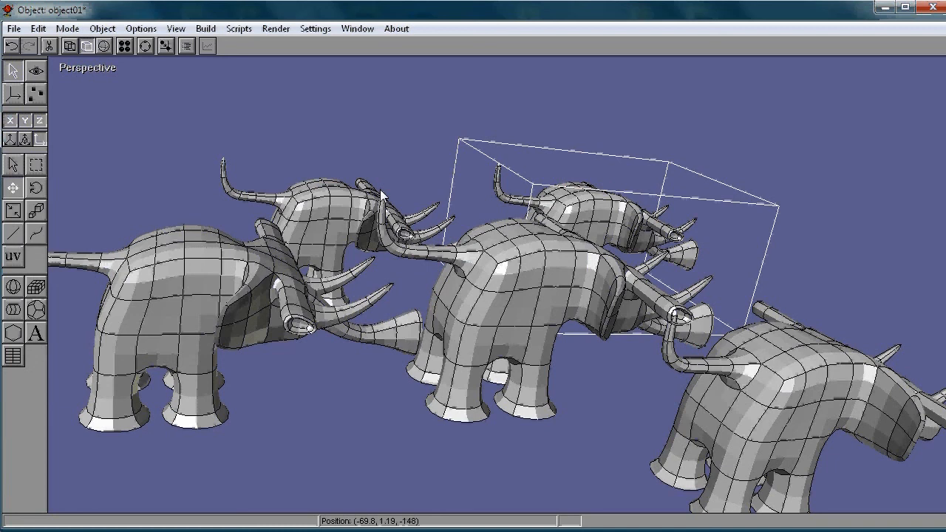
pyautogui.click(206, 29)
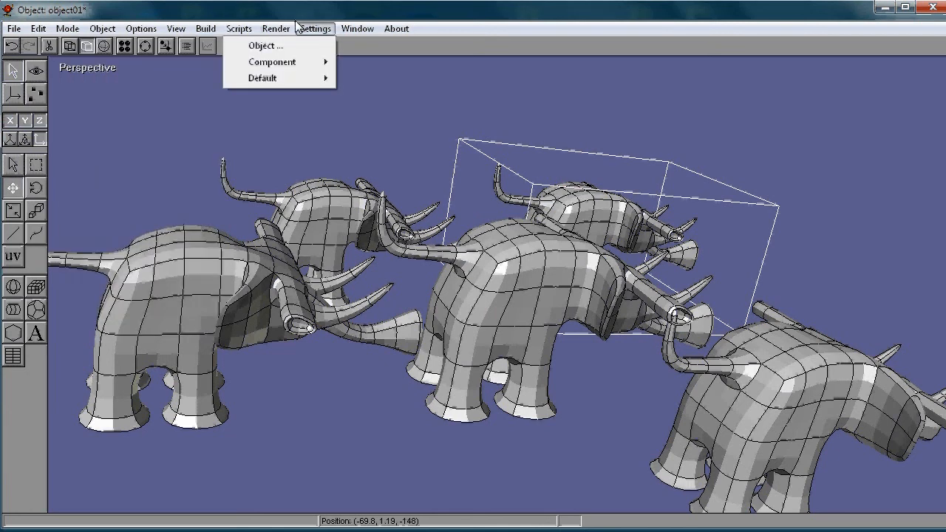
pyautogui.click(363, 6)
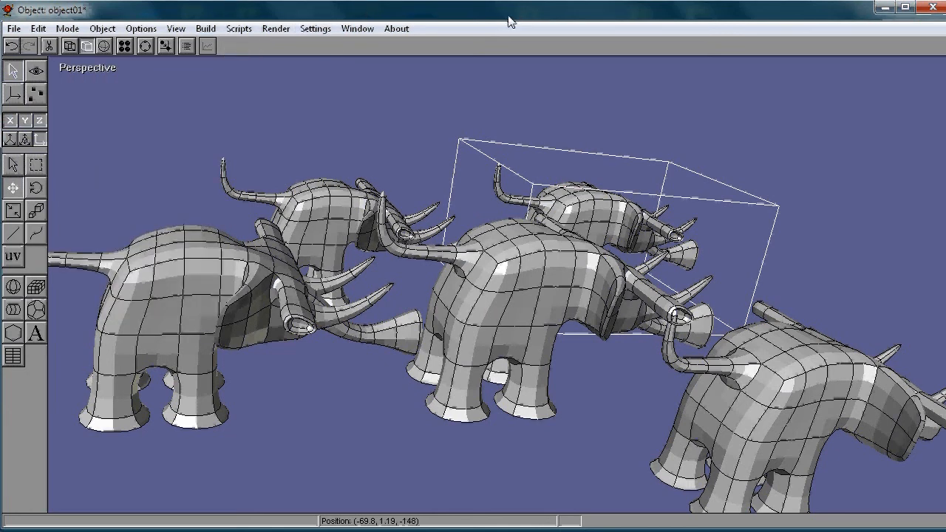